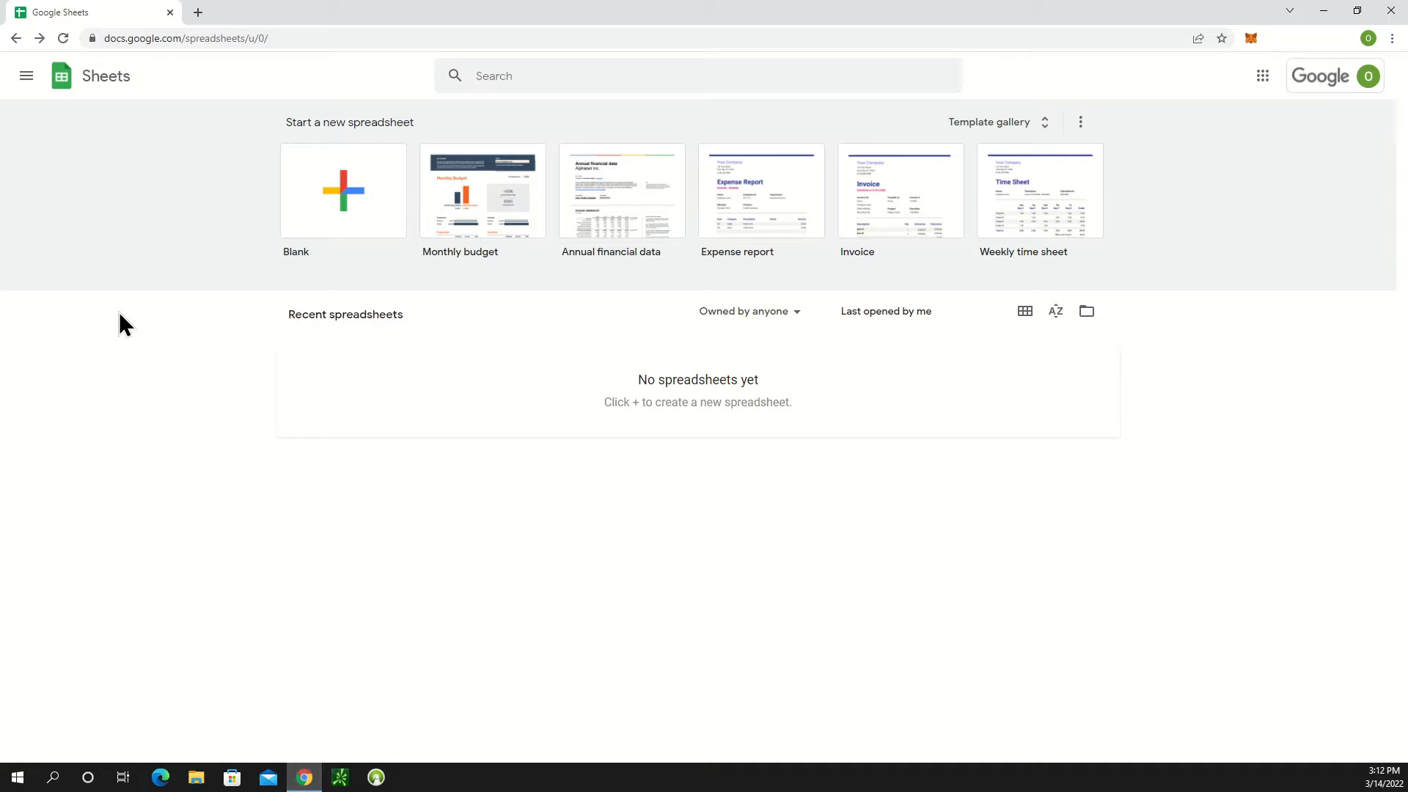
pyautogui.click(211, 38)
pyautogui.rightClick(211, 38)
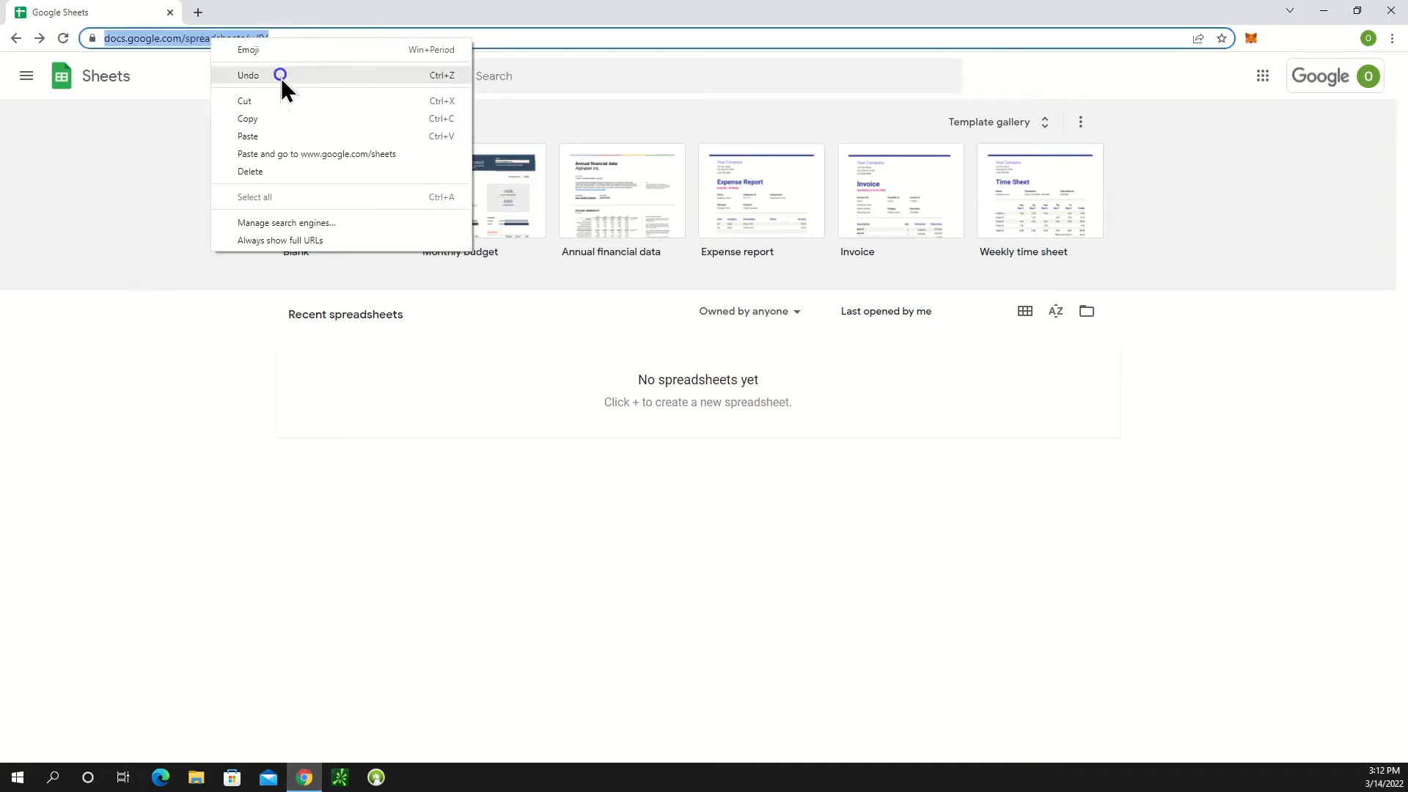
pyautogui.click(271, 134)
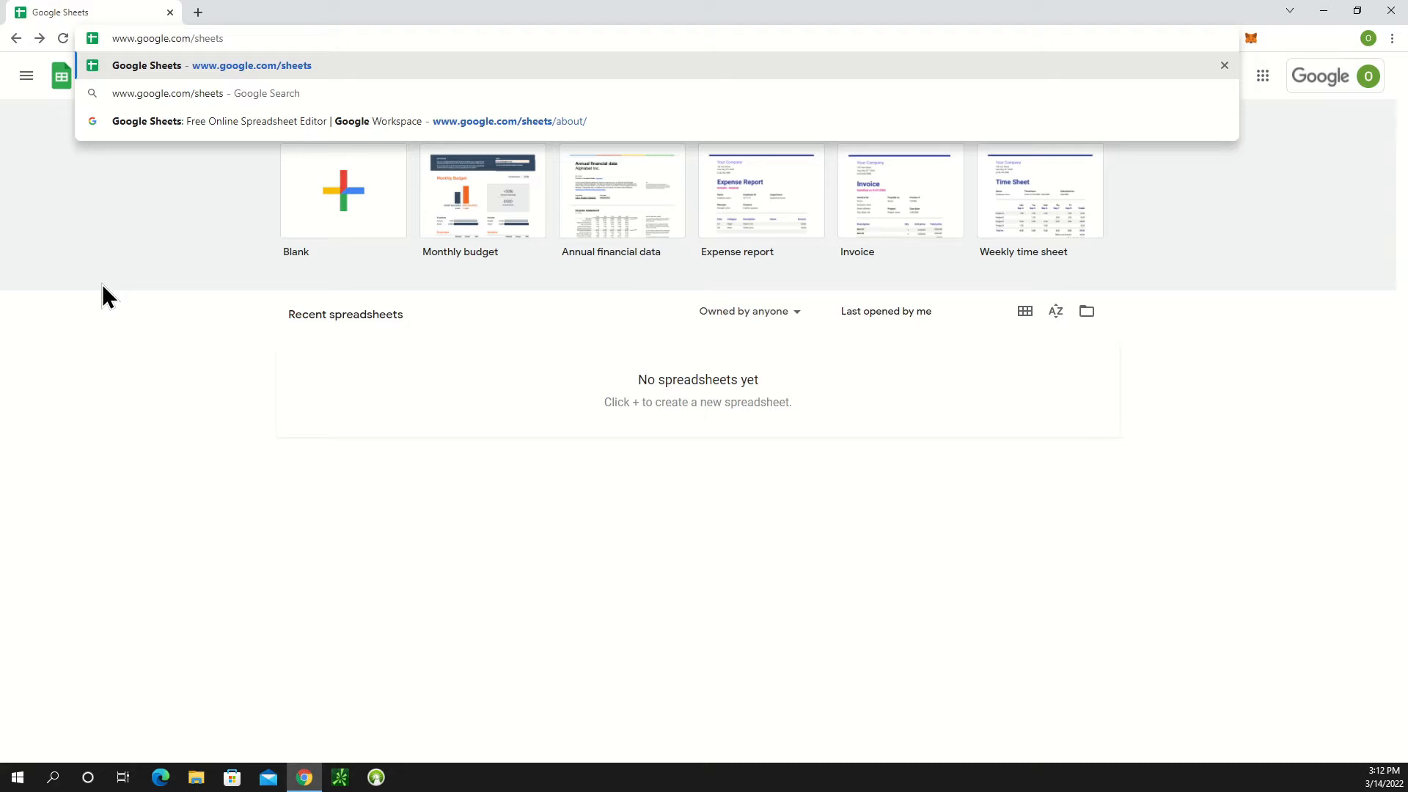
pyautogui.press('Return')
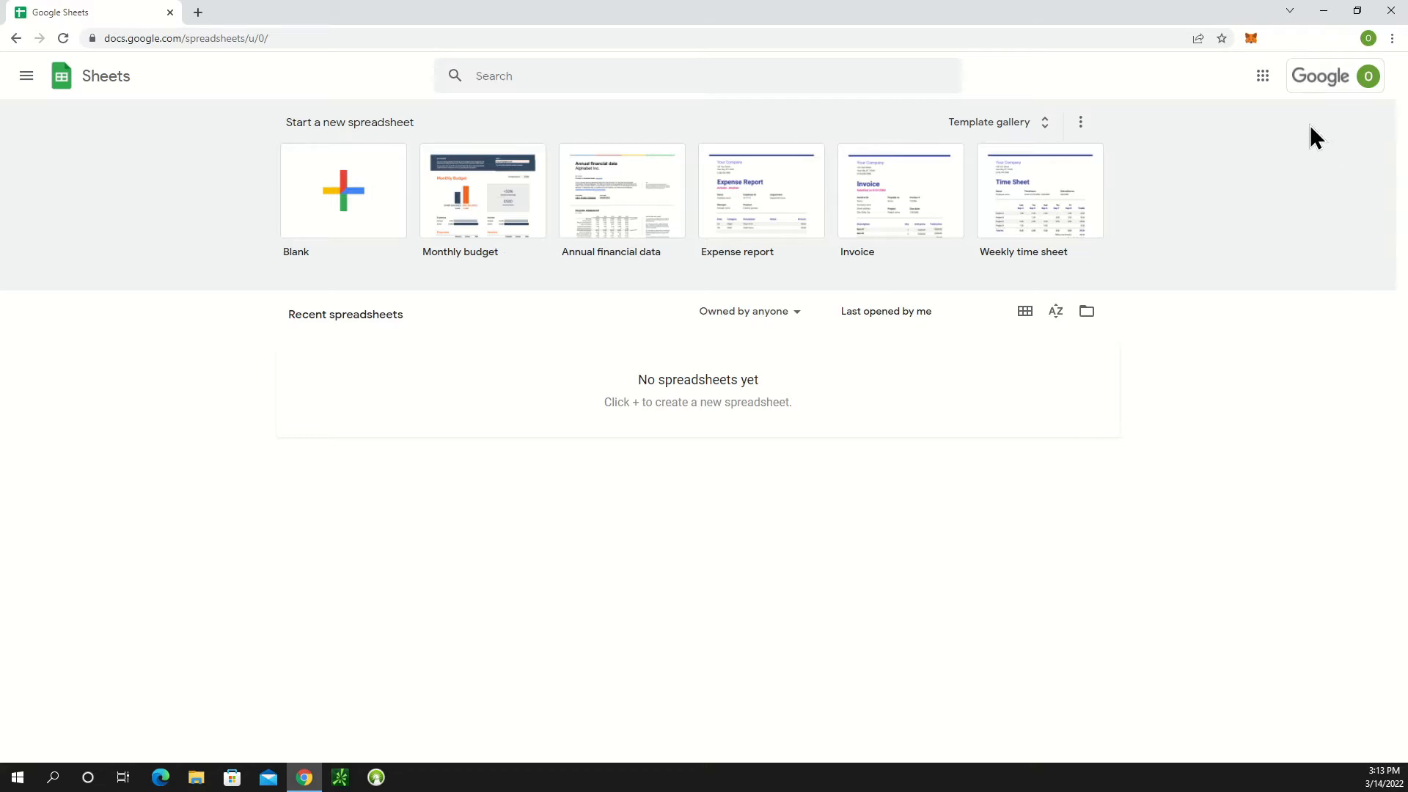
# Create a new spreadsheet from the Monthly budget template in the Personal section of the template gallery
pyautogui.click(1023, 125)
pyautogui.scroll(-11, 195, 472)
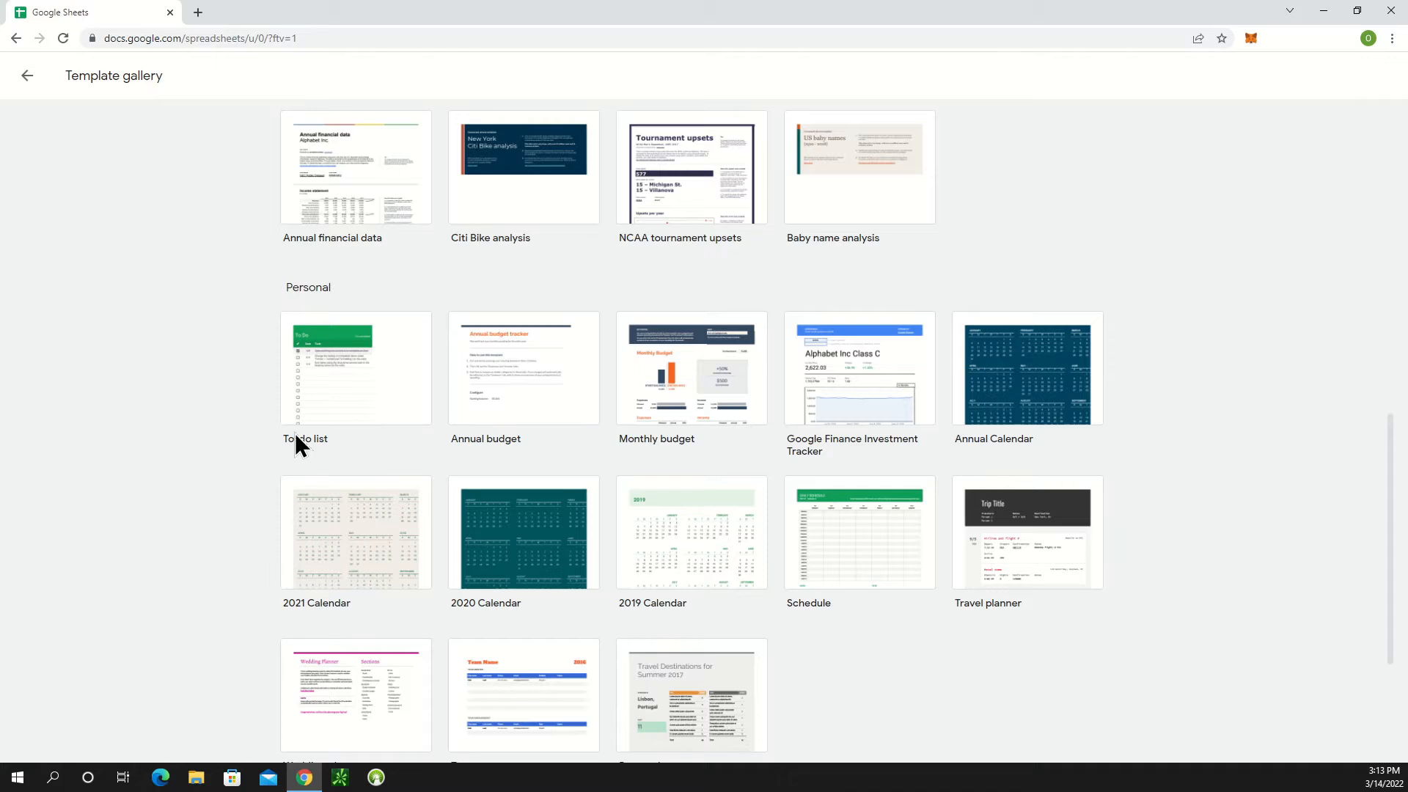
pyautogui.click(739, 417)
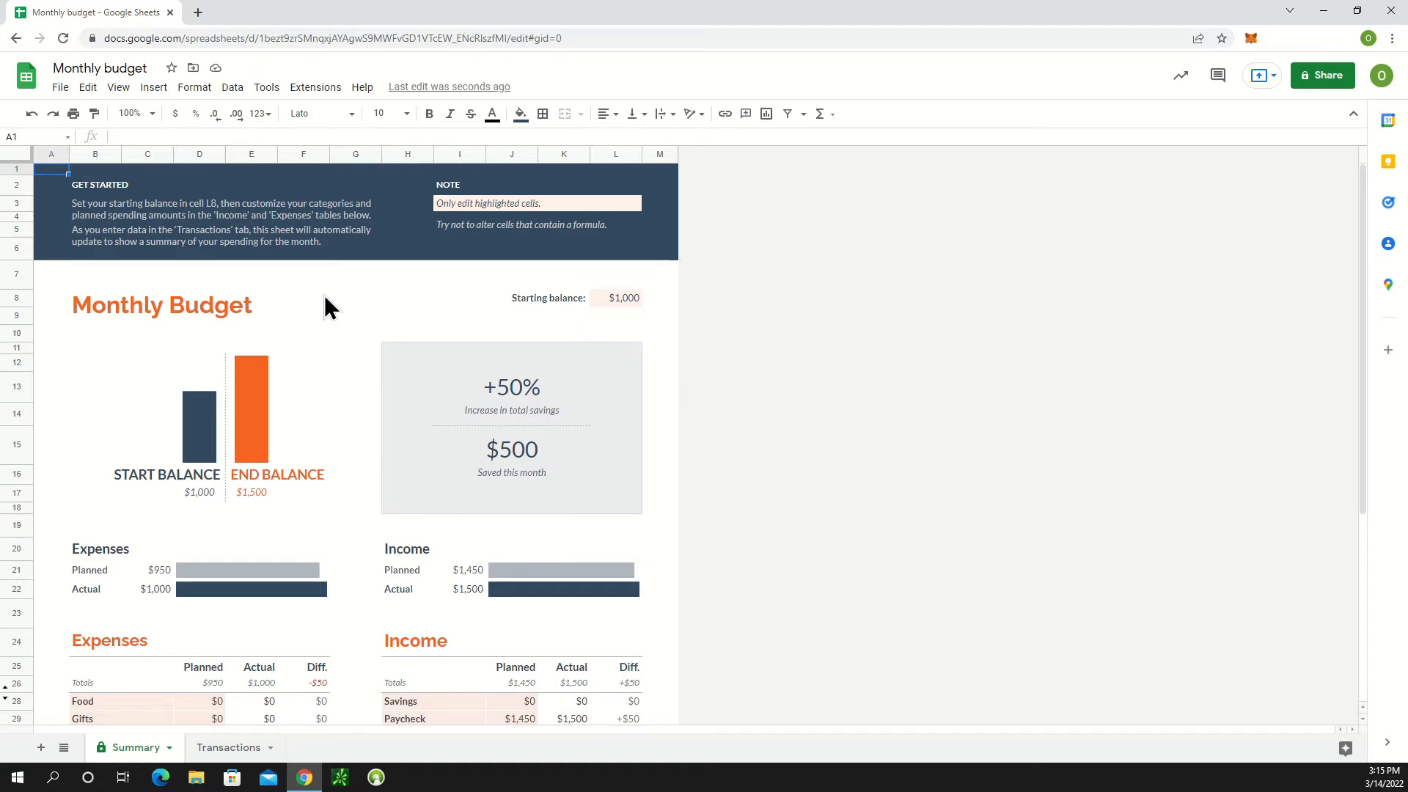
# Rename the spreadsheet as CLEAN Monthly budget
pyautogui.click(151, 68)
pyautogui.moveTo(153, 68); pyautogui.dragTo(41, 68)
pyautogui.click(54, 67)
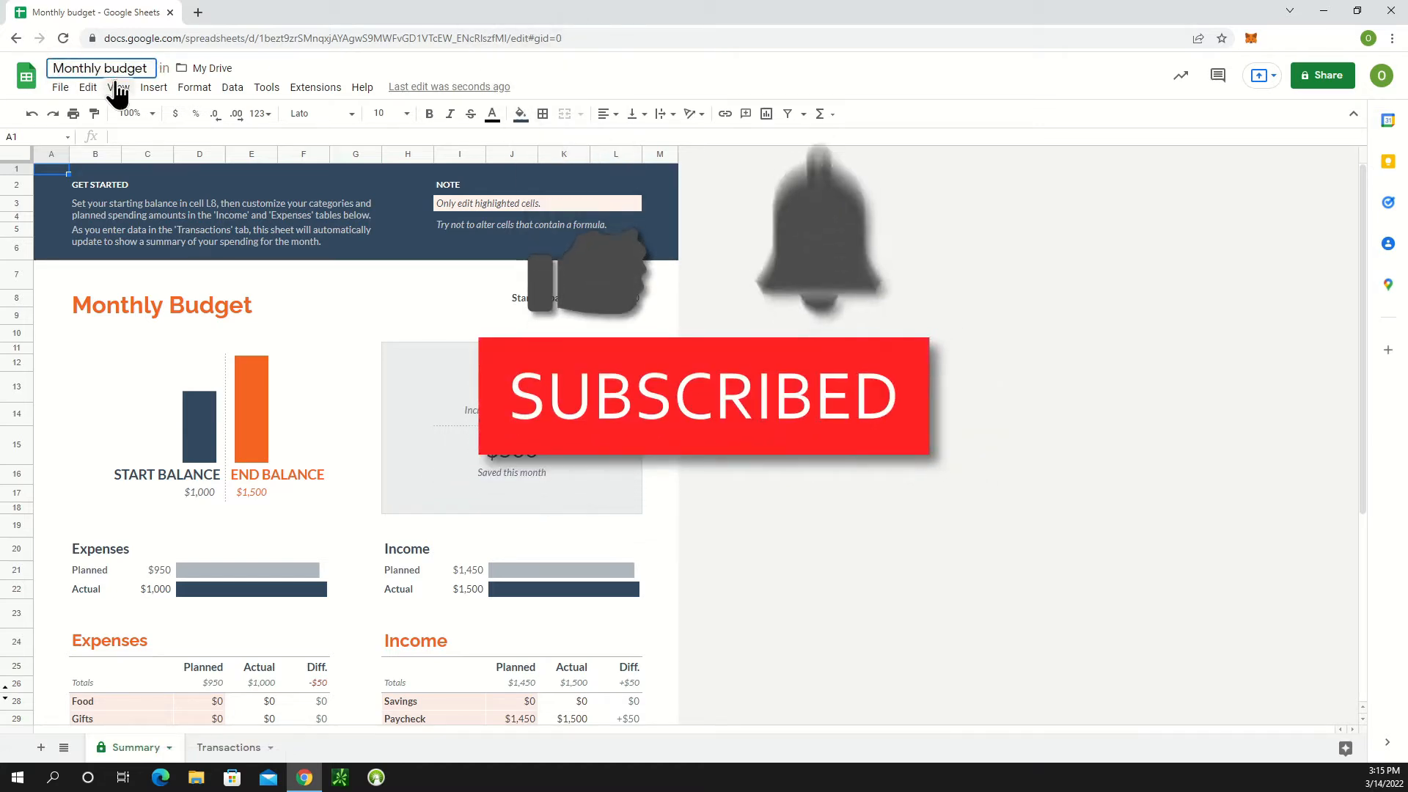
pyautogui.write('CLEAN')
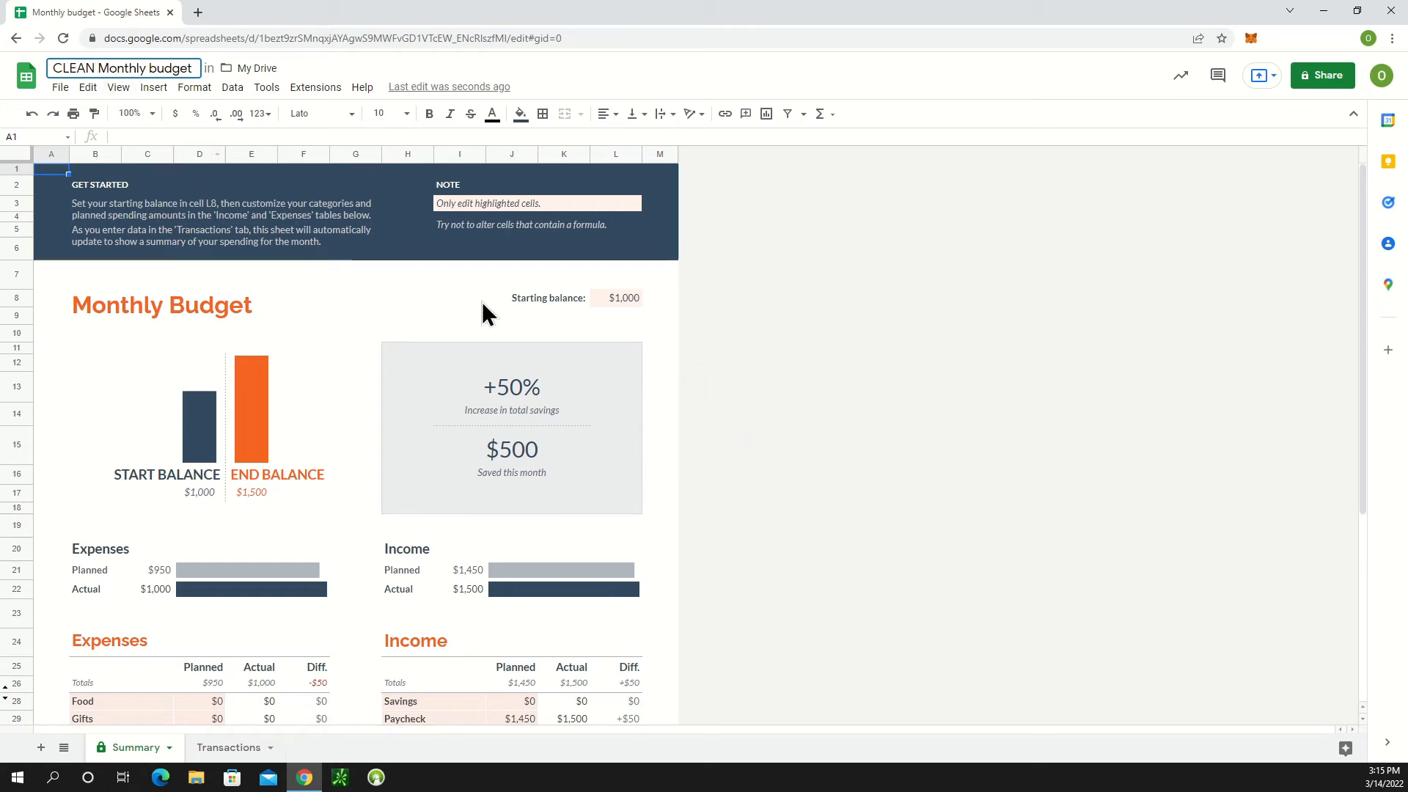
pyautogui.click(751, 353)
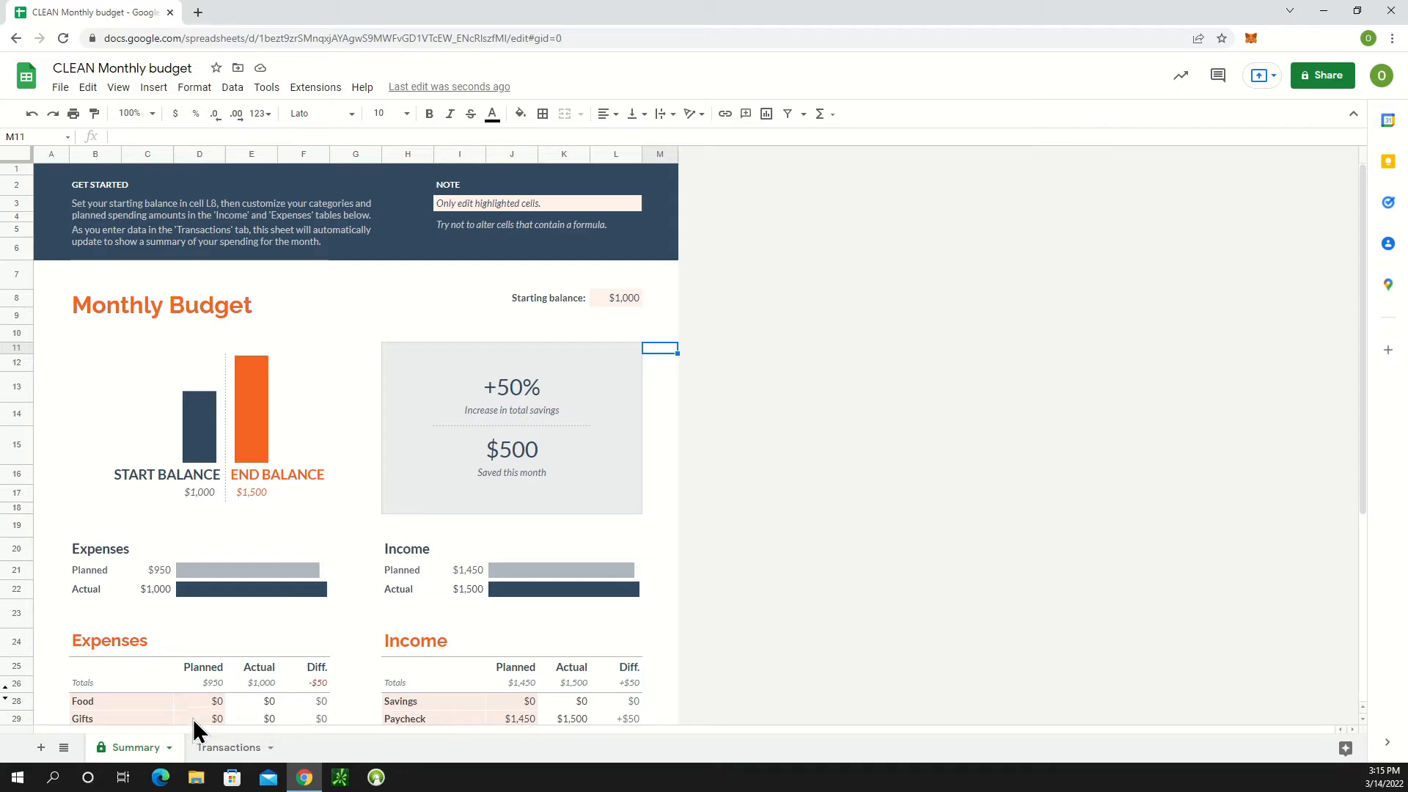
# Delete the sample values in row 5 of the Transactions sheet and add 1000 more rows at its bottom
pyautogui.scroll(-1, 202, 715)
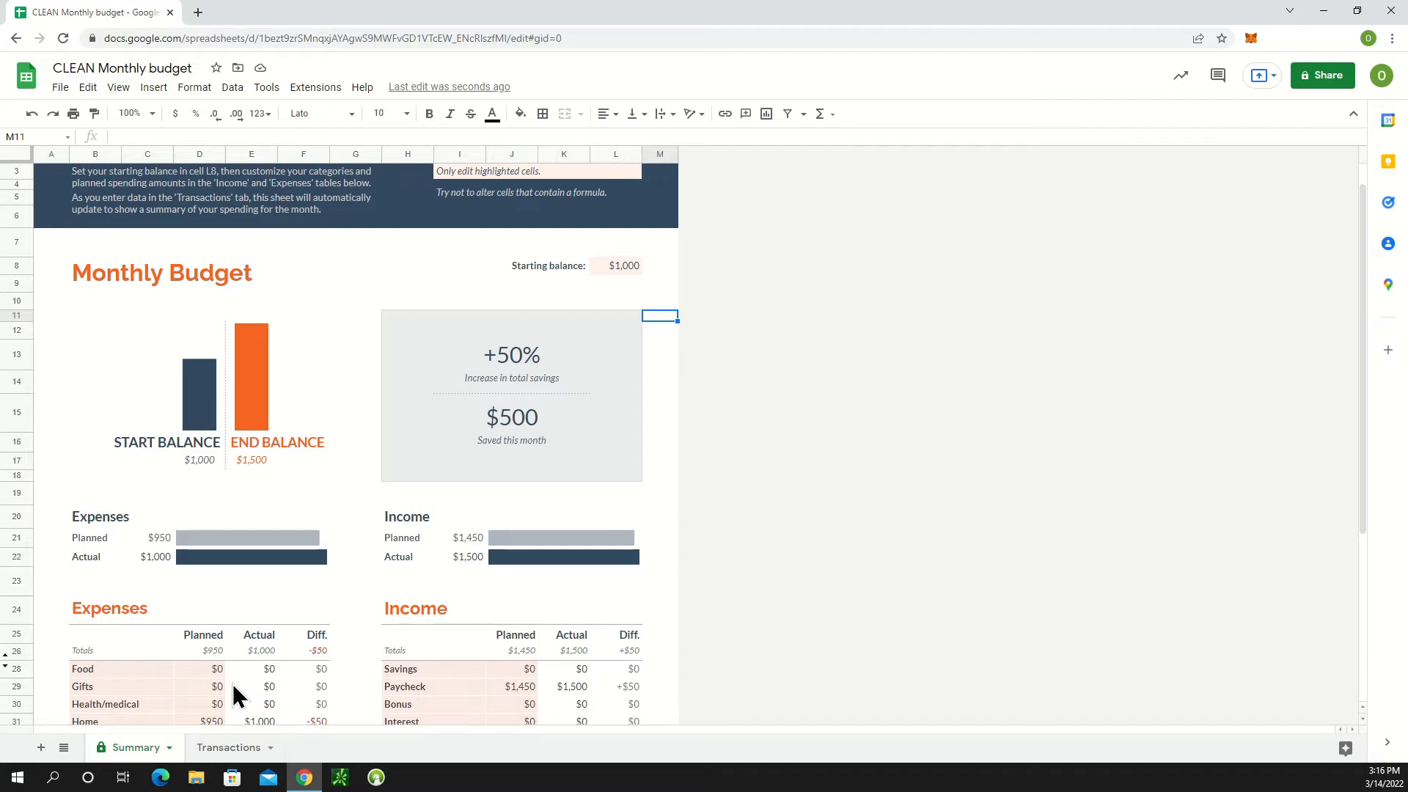
pyautogui.click(246, 748)
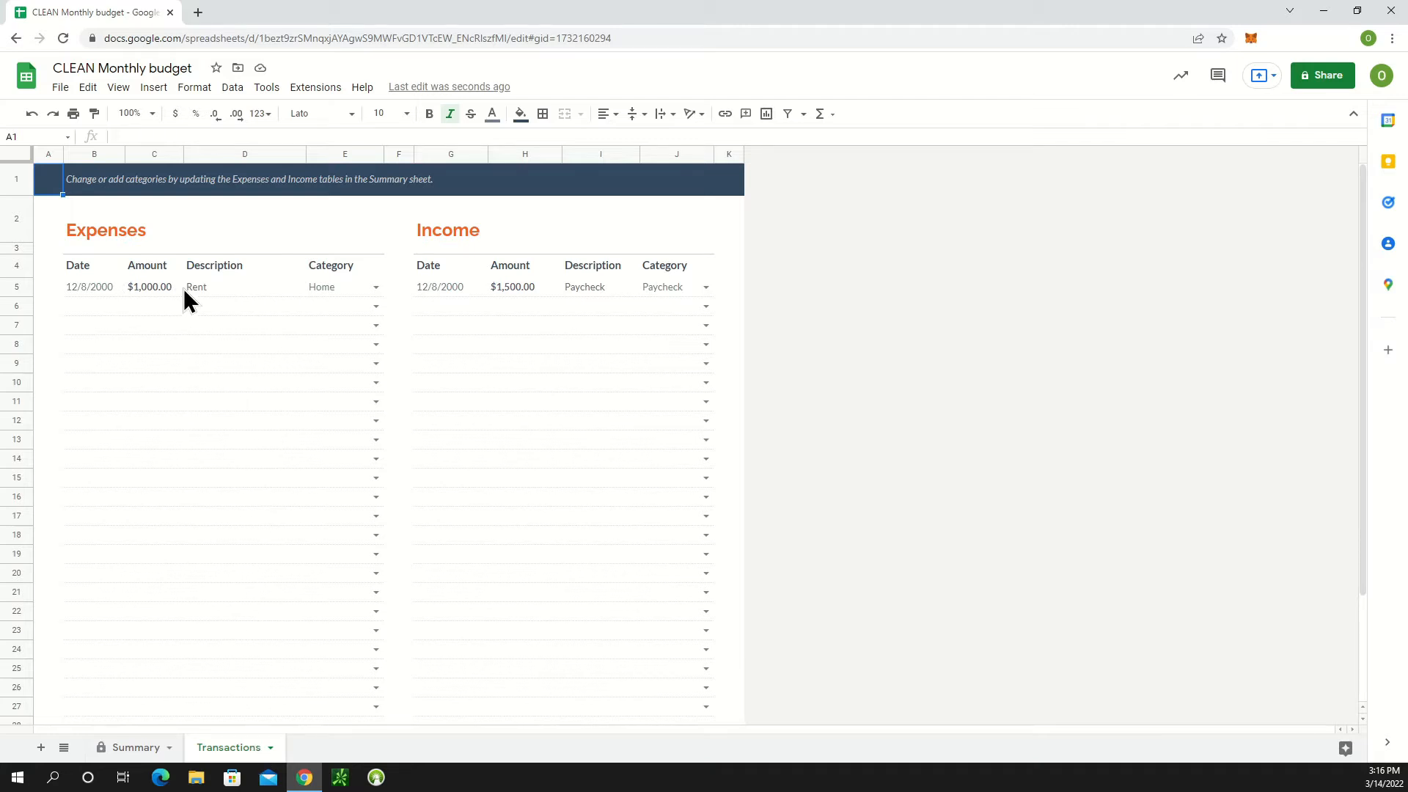
pyautogui.click(16, 286)
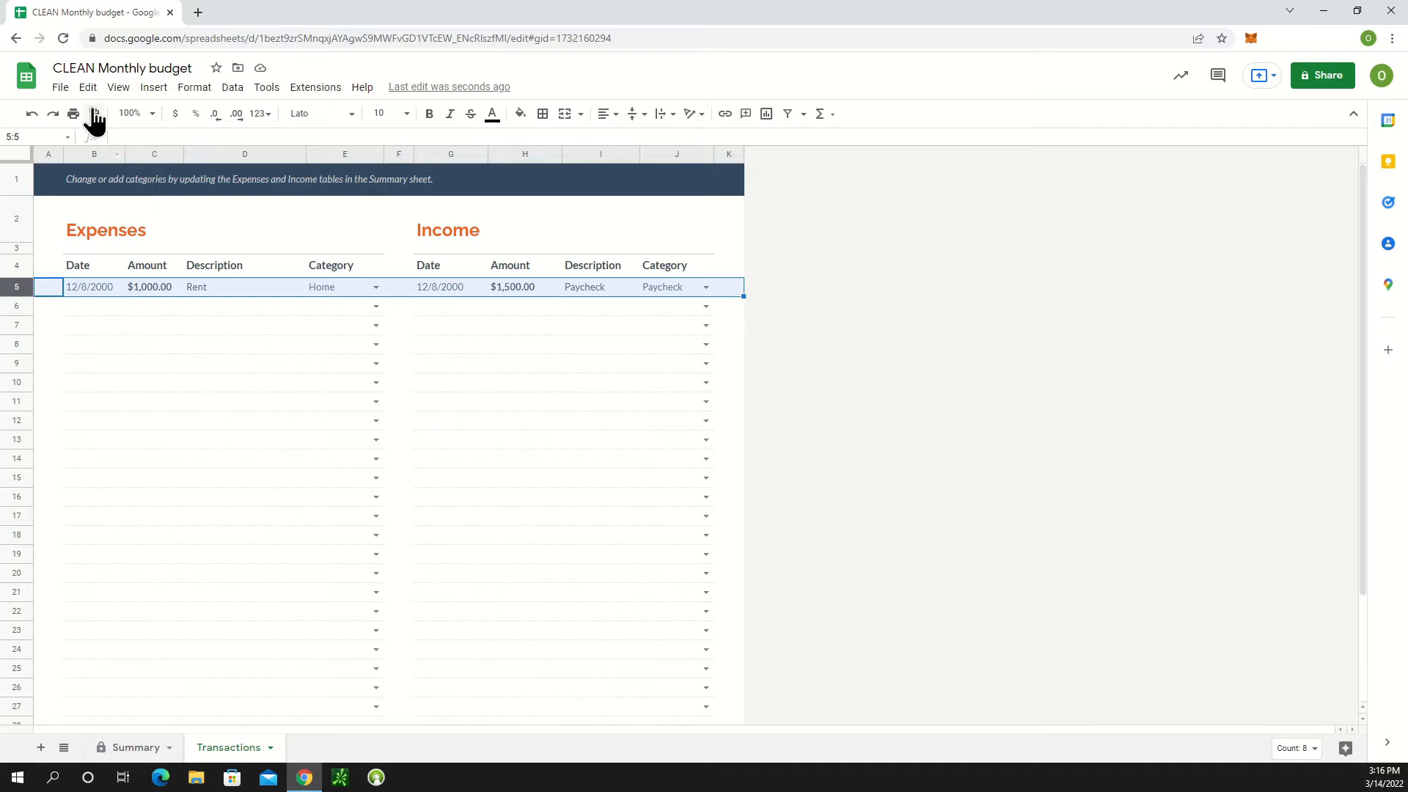
pyautogui.click(88, 88)
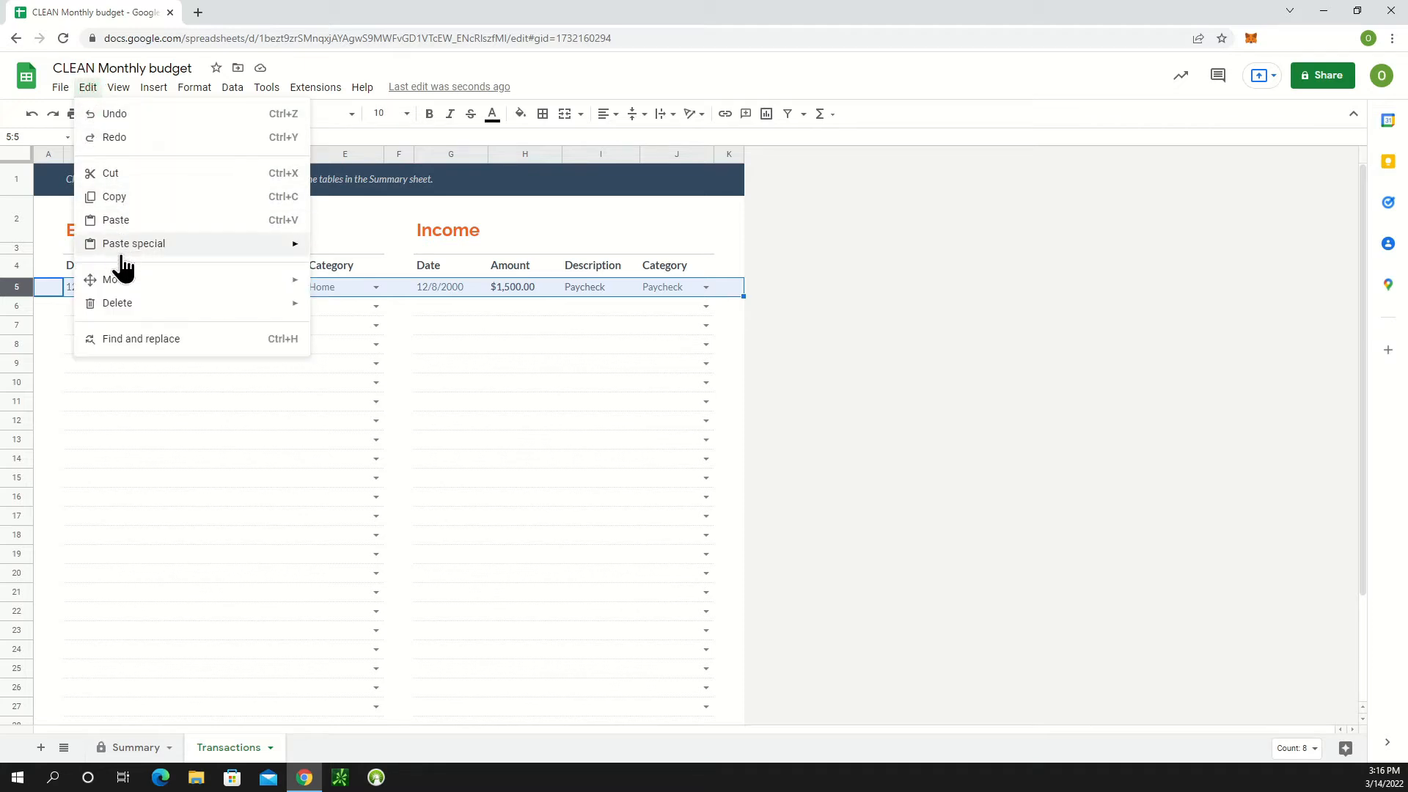
pyautogui.moveTo(116, 306)
pyautogui.click(345, 309)
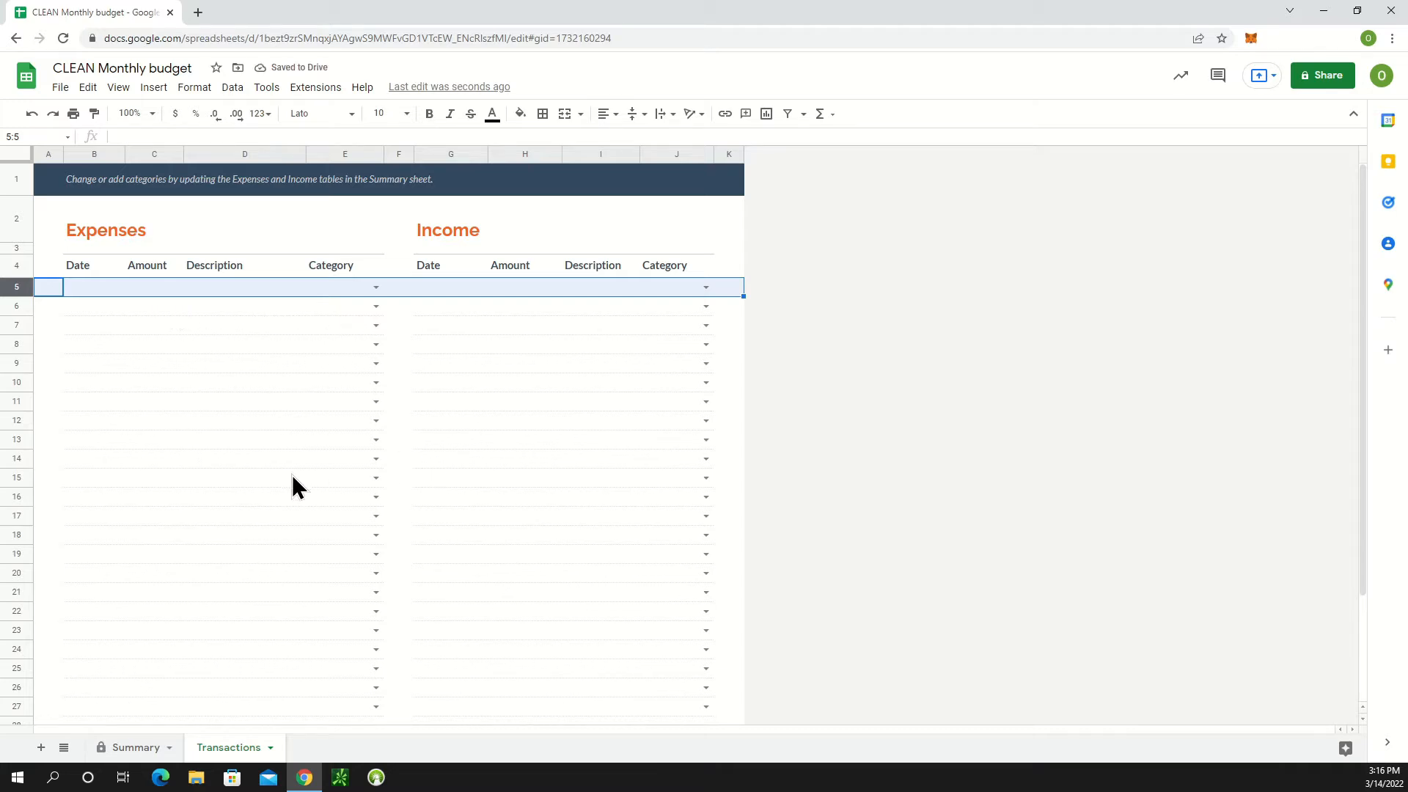
pyautogui.scroll(-2, 292, 474)
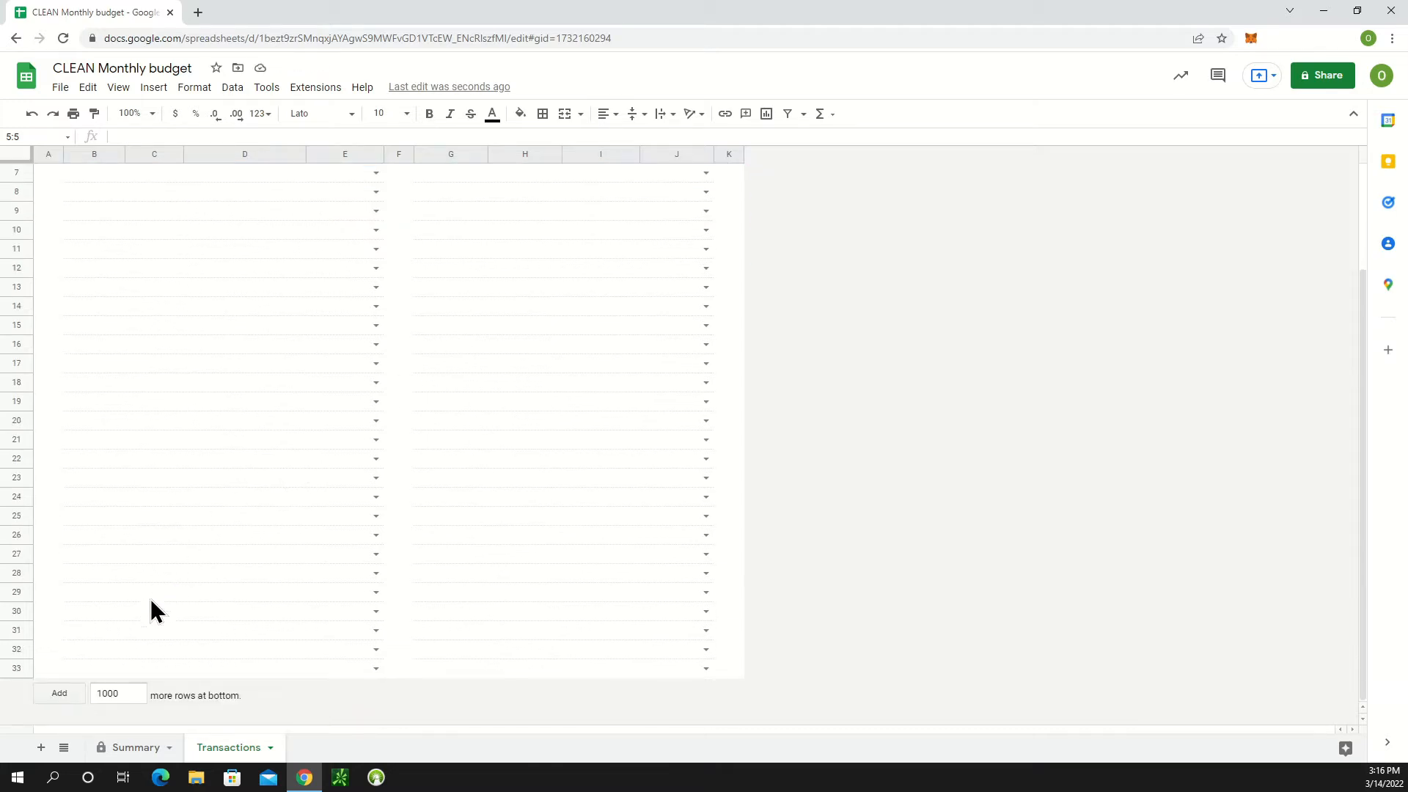
pyautogui.click(50, 694)
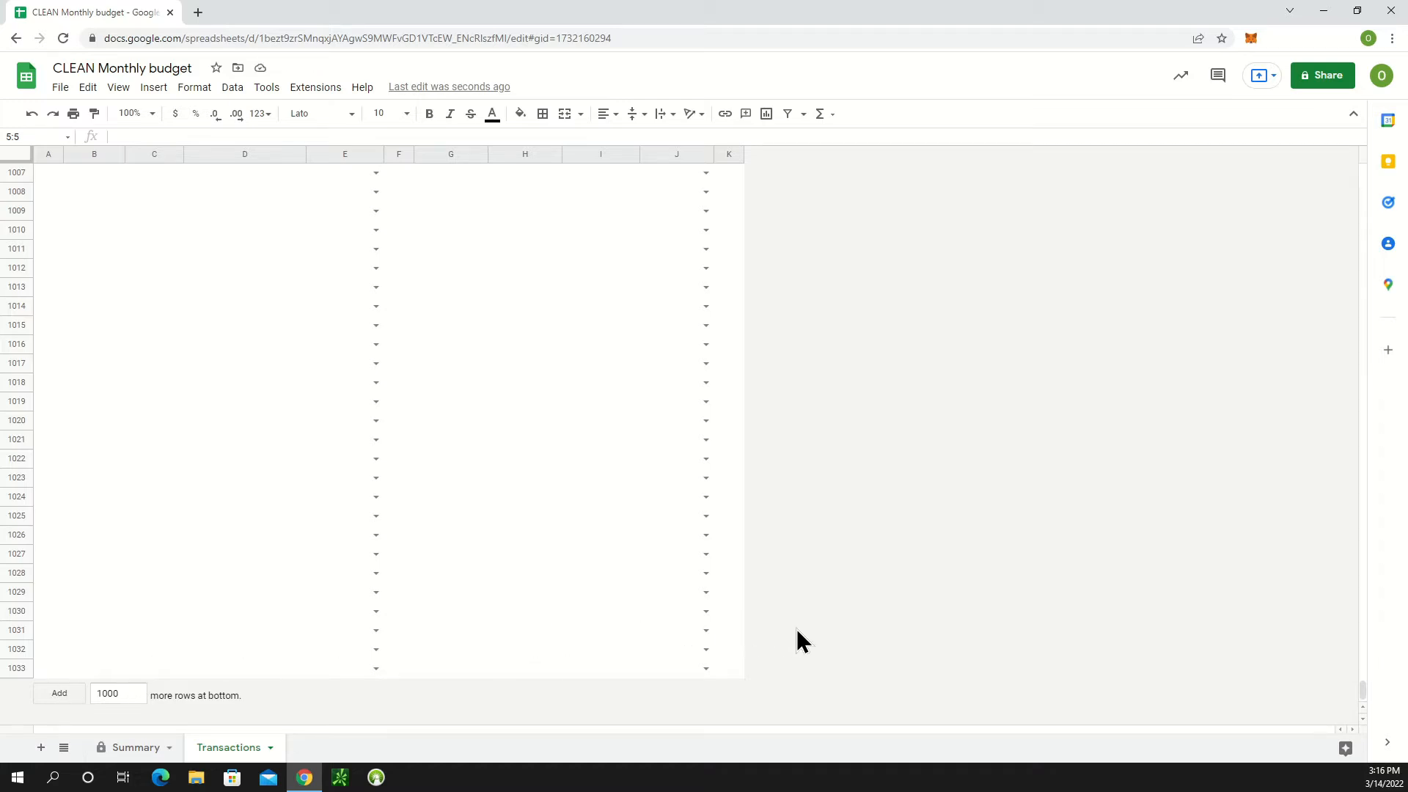
# Set the starting balance in cell L8 of the Summary sheet to 0
pyautogui.click(136, 748)
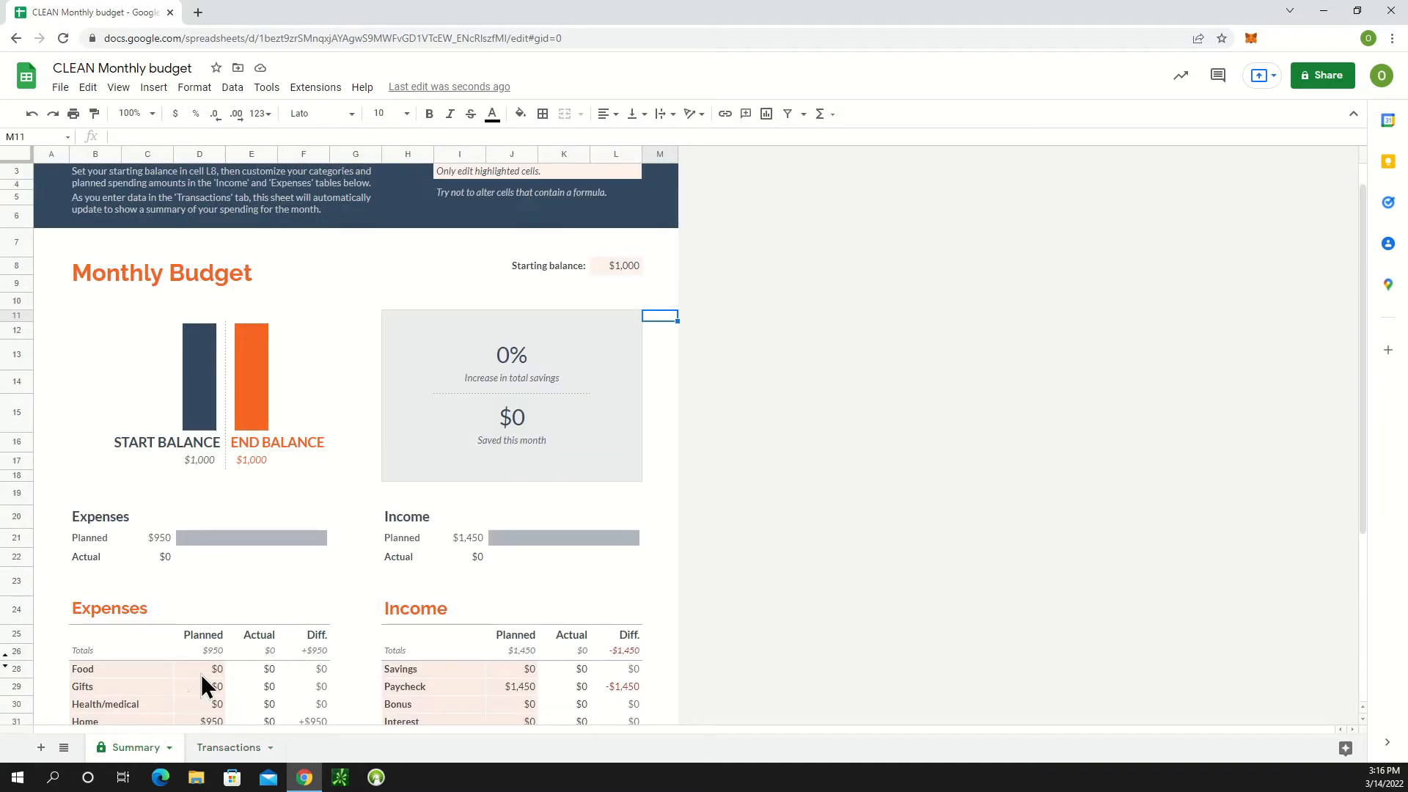
pyautogui.scroll(-1, 620, 345)
pyautogui.scroll(2, 631, 296)
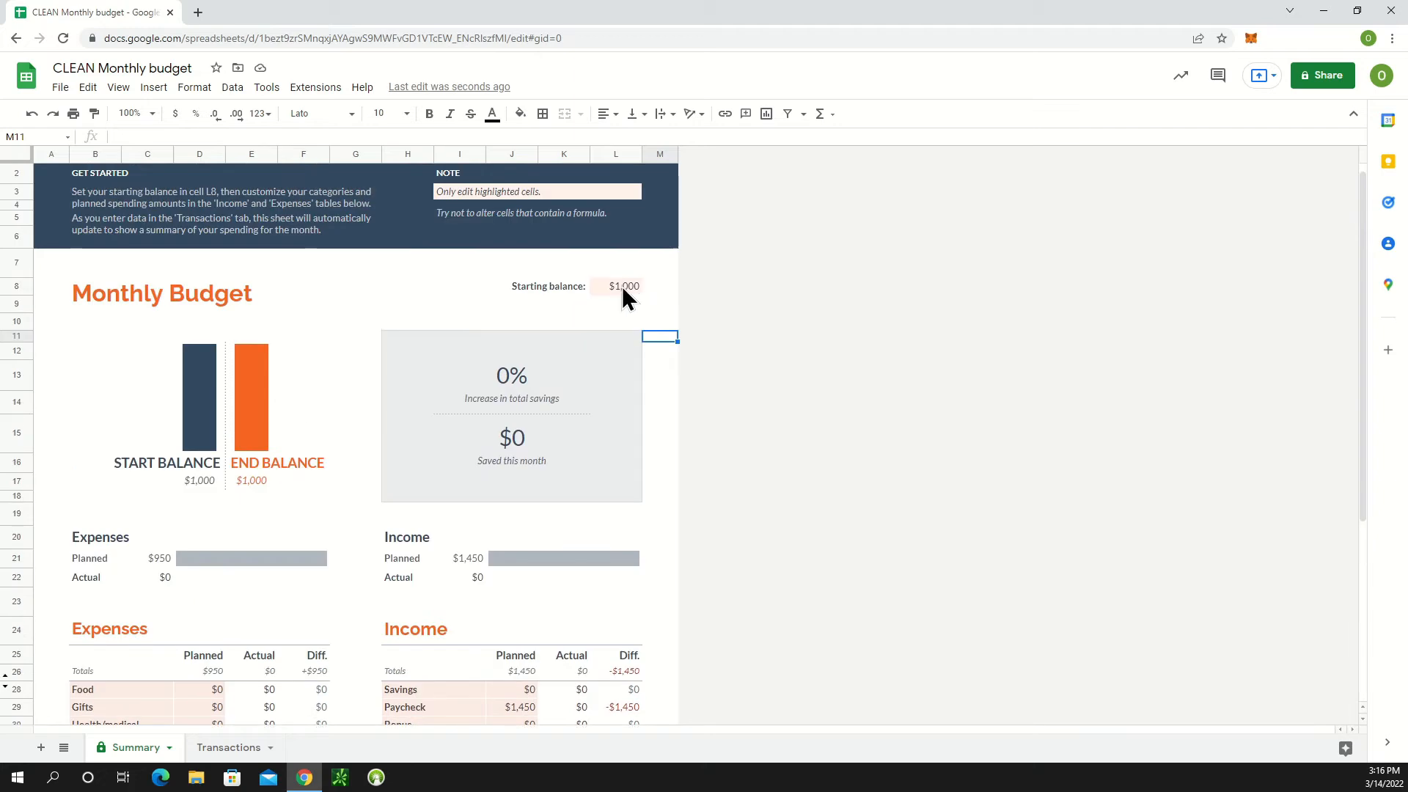
pyautogui.click(618, 286)
pyautogui.doubleClick(619, 286)
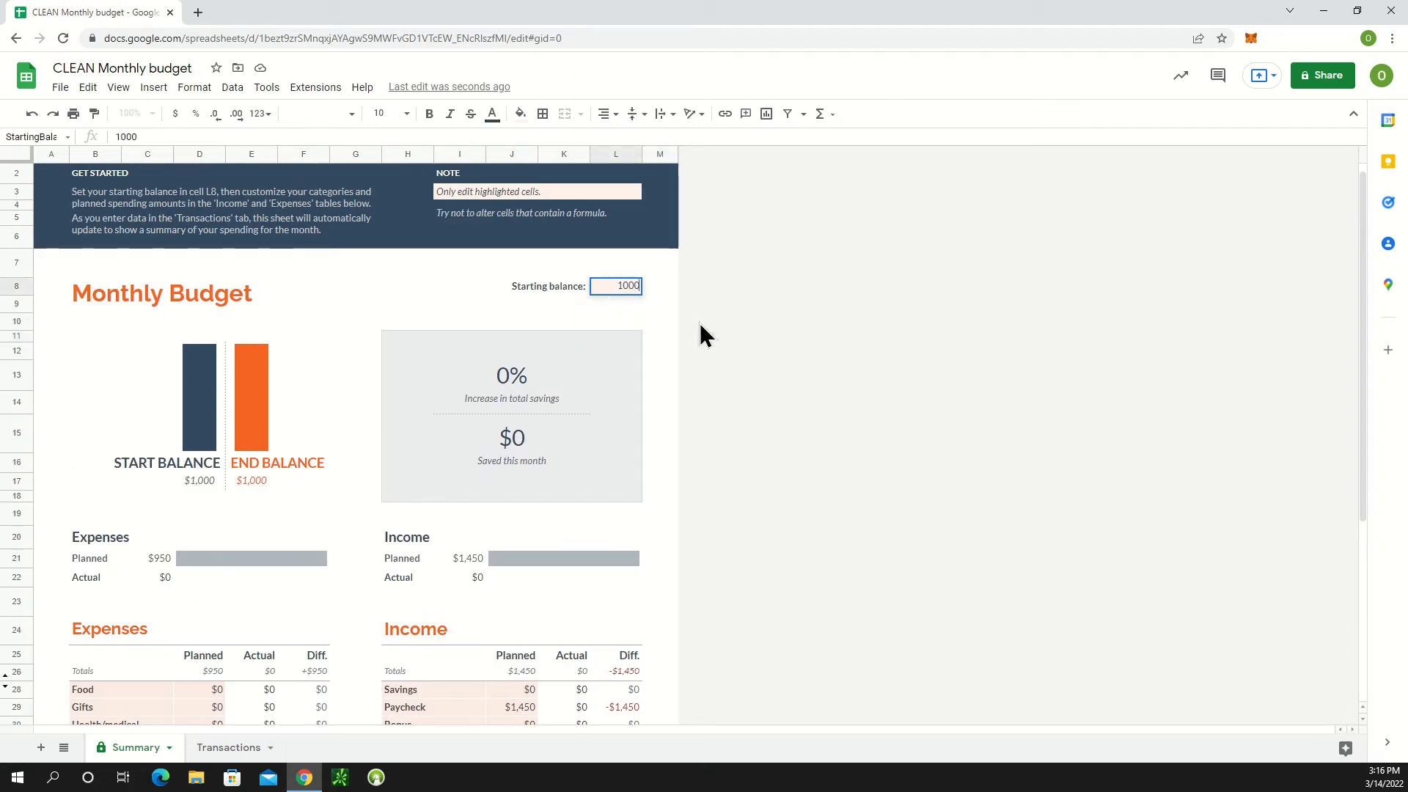
pyautogui.press('BackSpace')
pyautogui.press('BackSpace')
pyautogui.press('BackSpace')
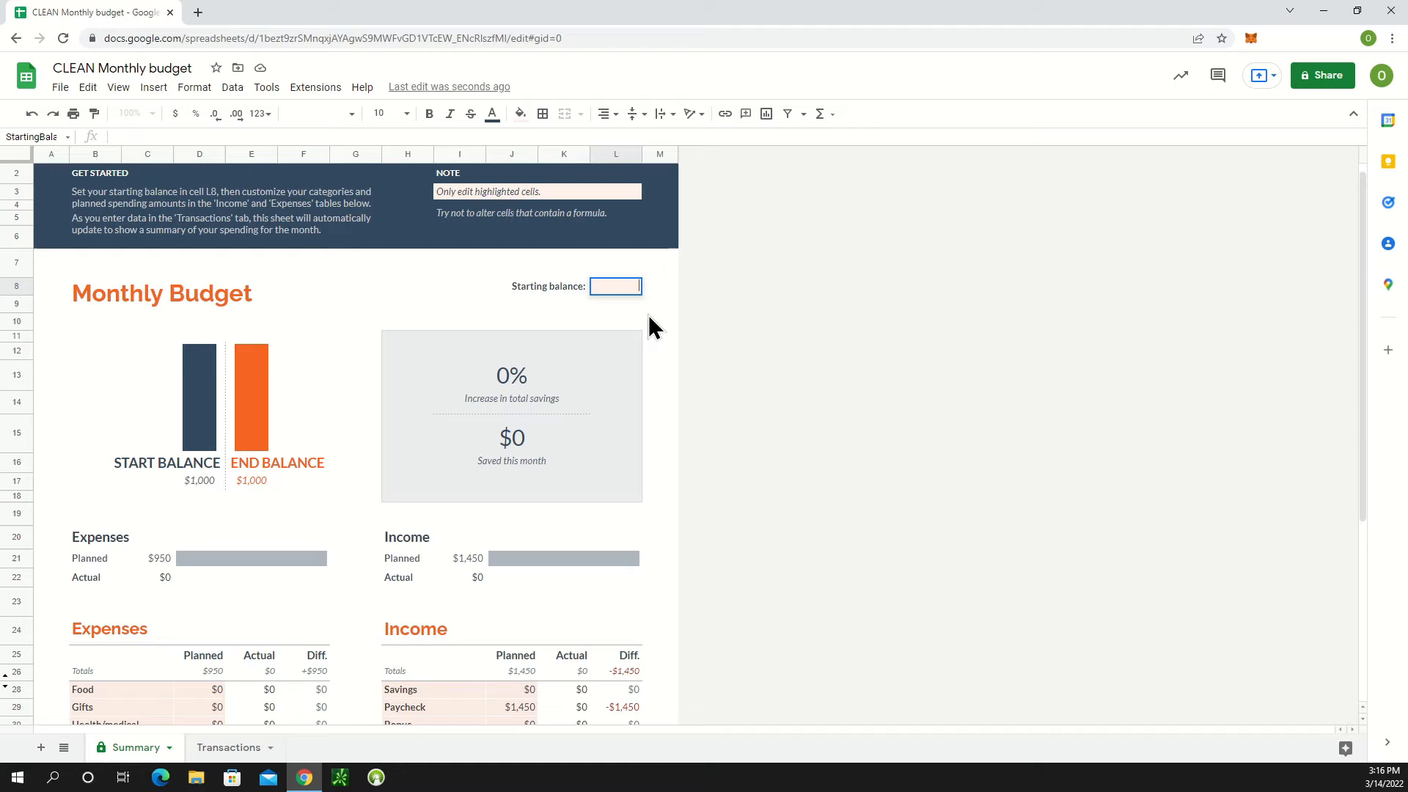
pyautogui.write('0')
# Set the planned Home expense in D31 and the planned Paycheck income in J29 to 0
pyautogui.scroll(-2, 398, 542)
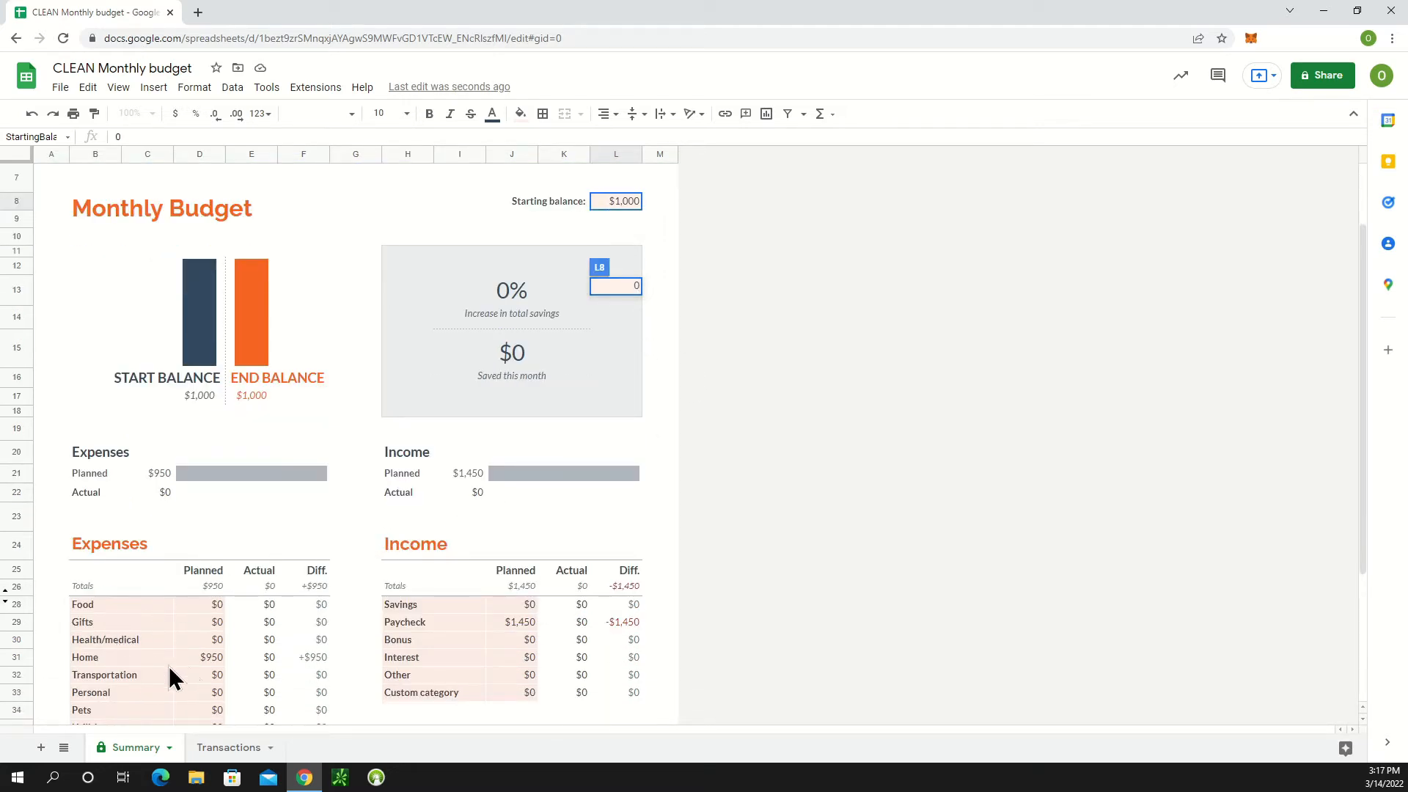
pyautogui.click(216, 655)
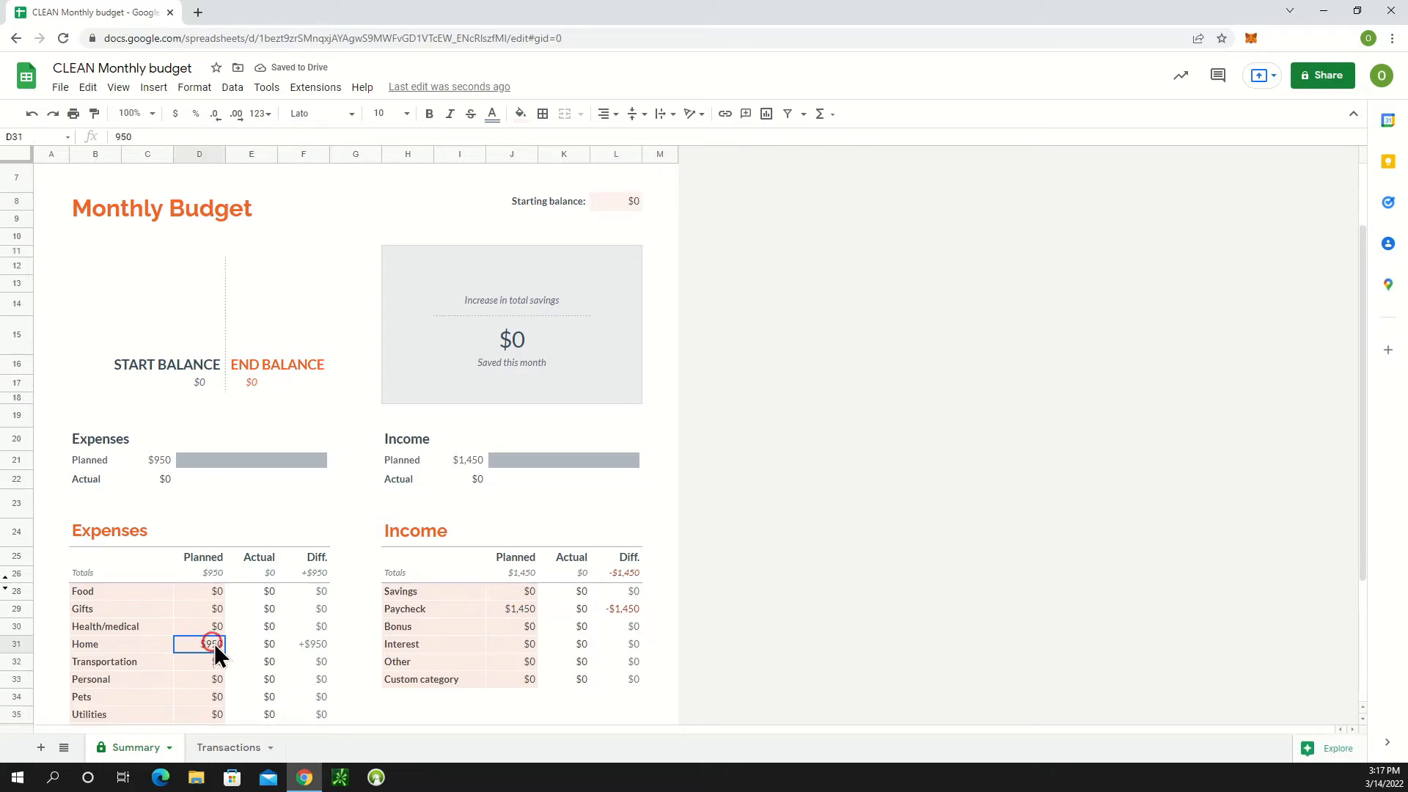
pyautogui.doubleClick(206, 644)
pyautogui.write('0')
pyautogui.doubleClick(513, 608)
pyautogui.write('0')
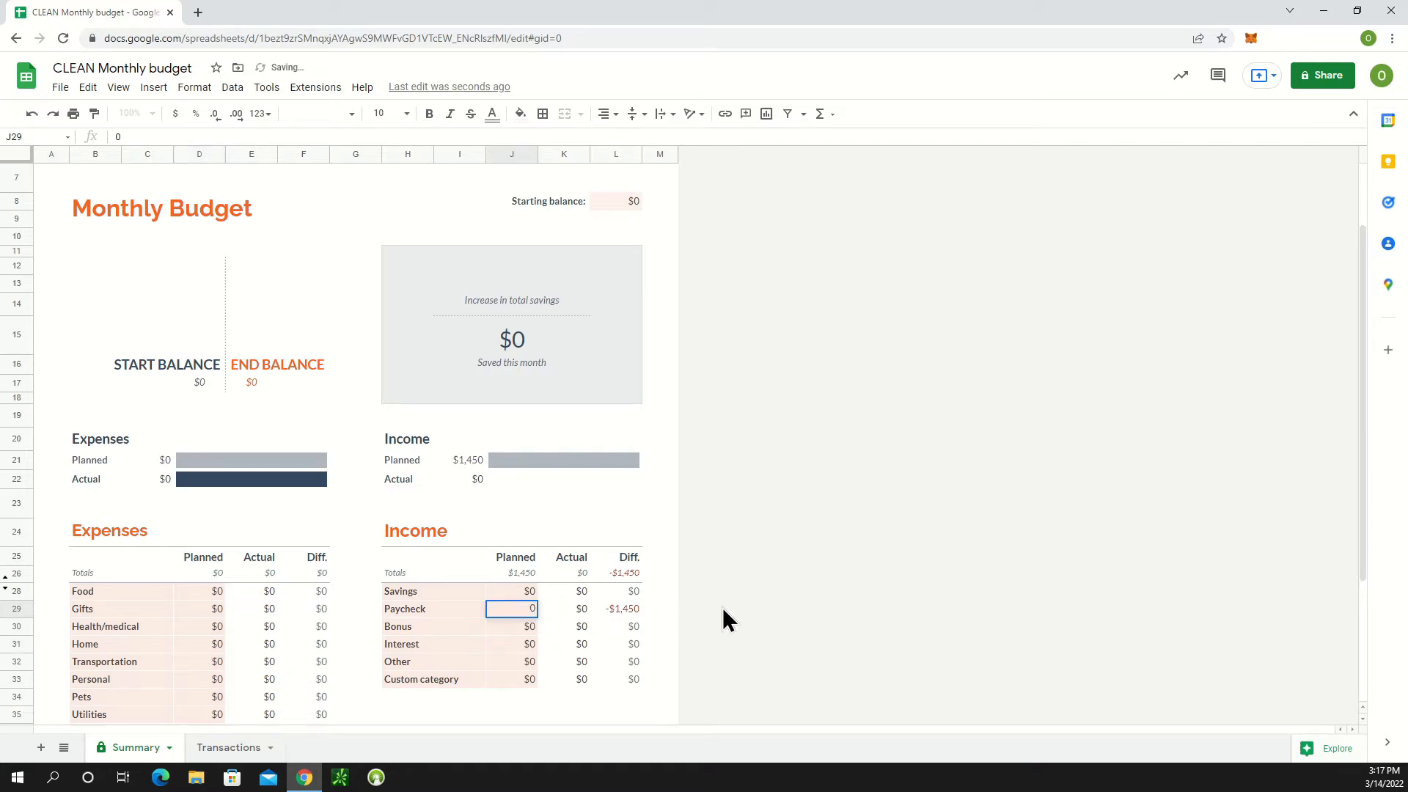
pyautogui.press('Tab')
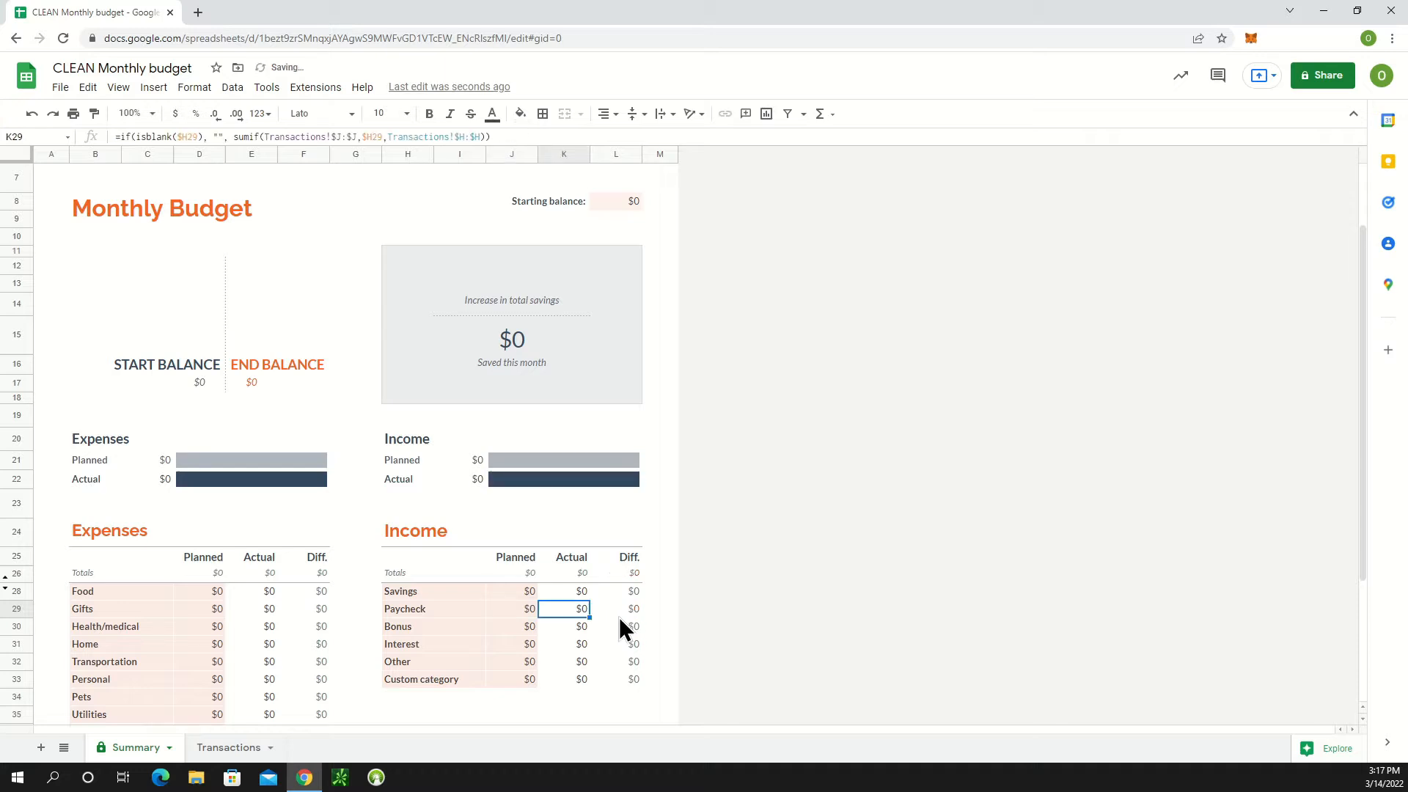
# Add 1000 more rows at the bottom of the Summary sheet, accepting the protected-range edit
pyautogui.scroll(-3, 429, 609)
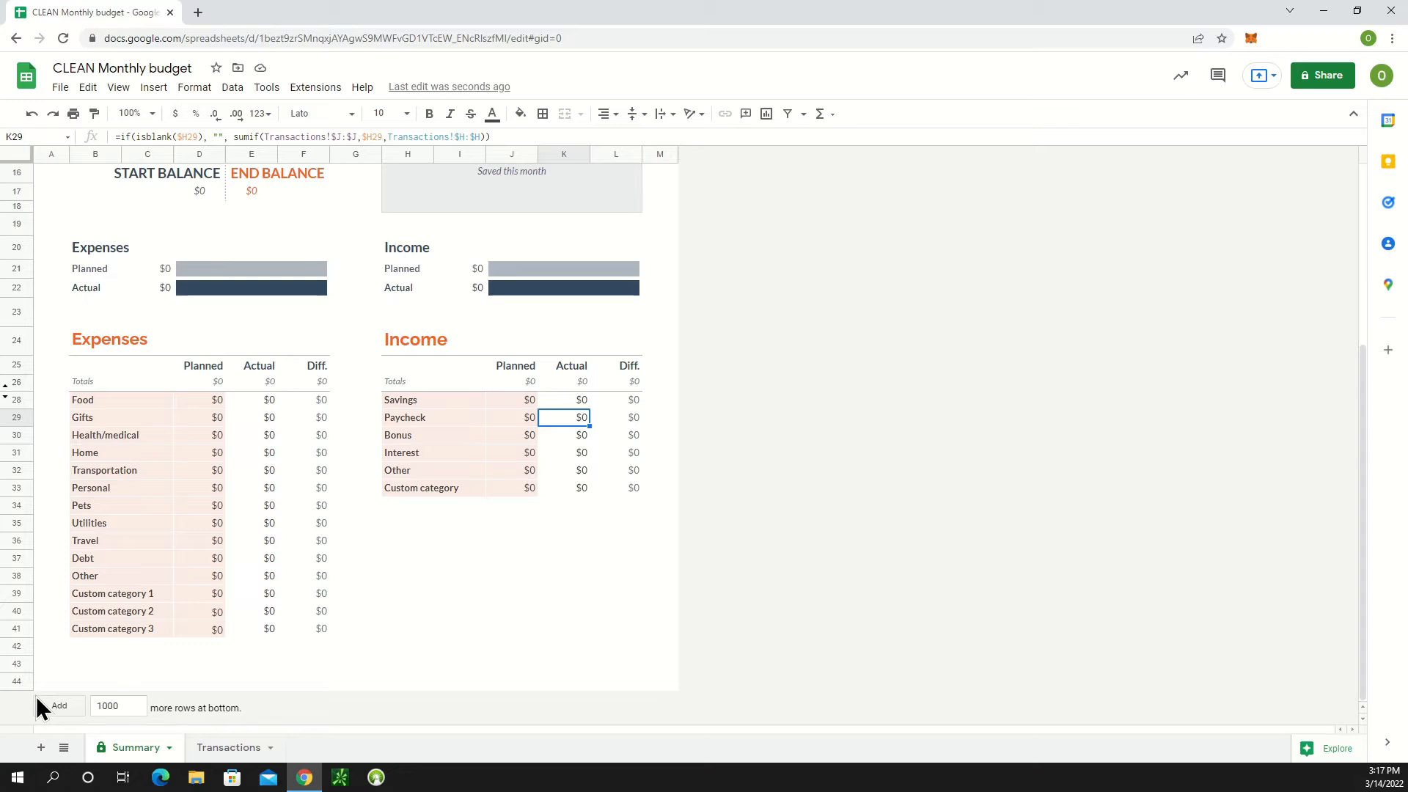
pyautogui.click(64, 706)
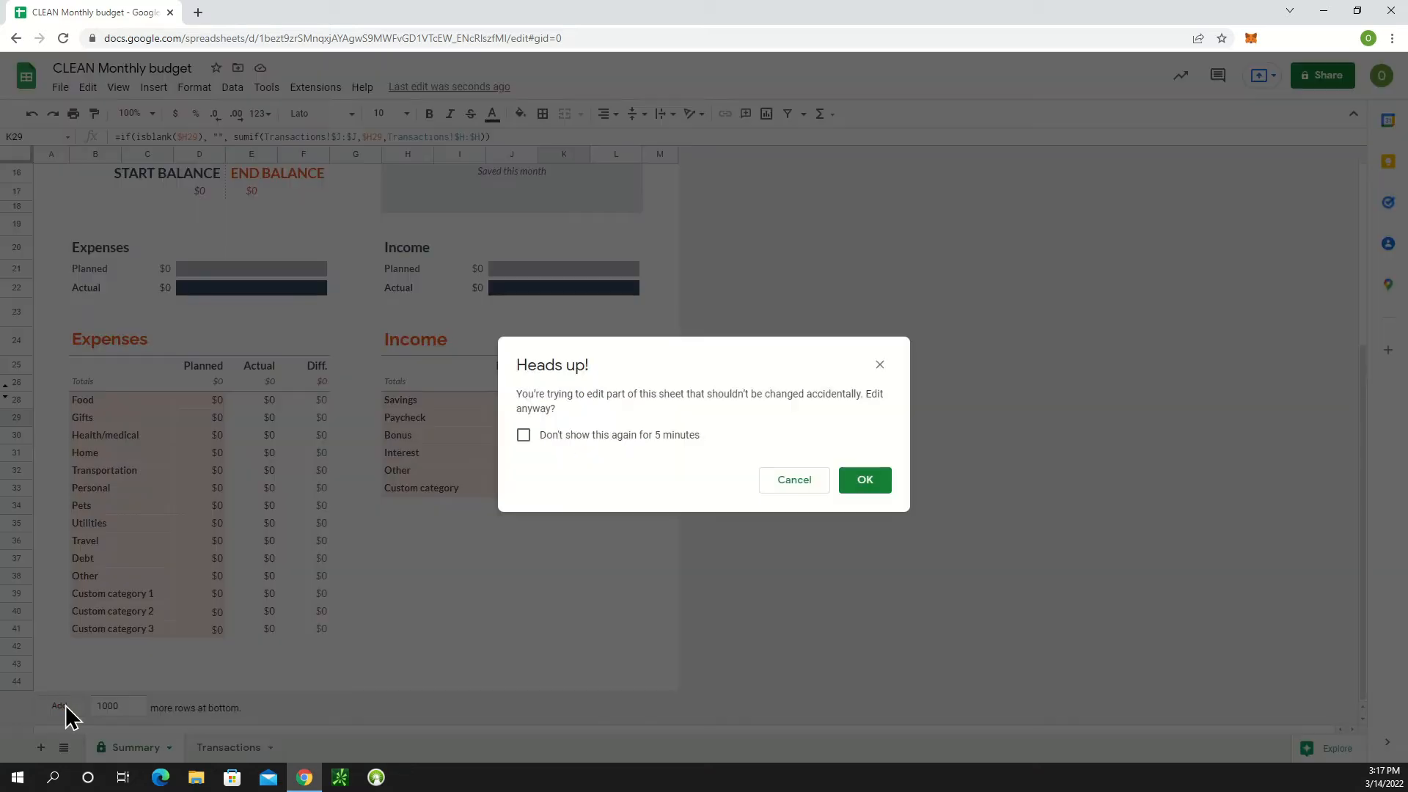
pyautogui.click(863, 484)
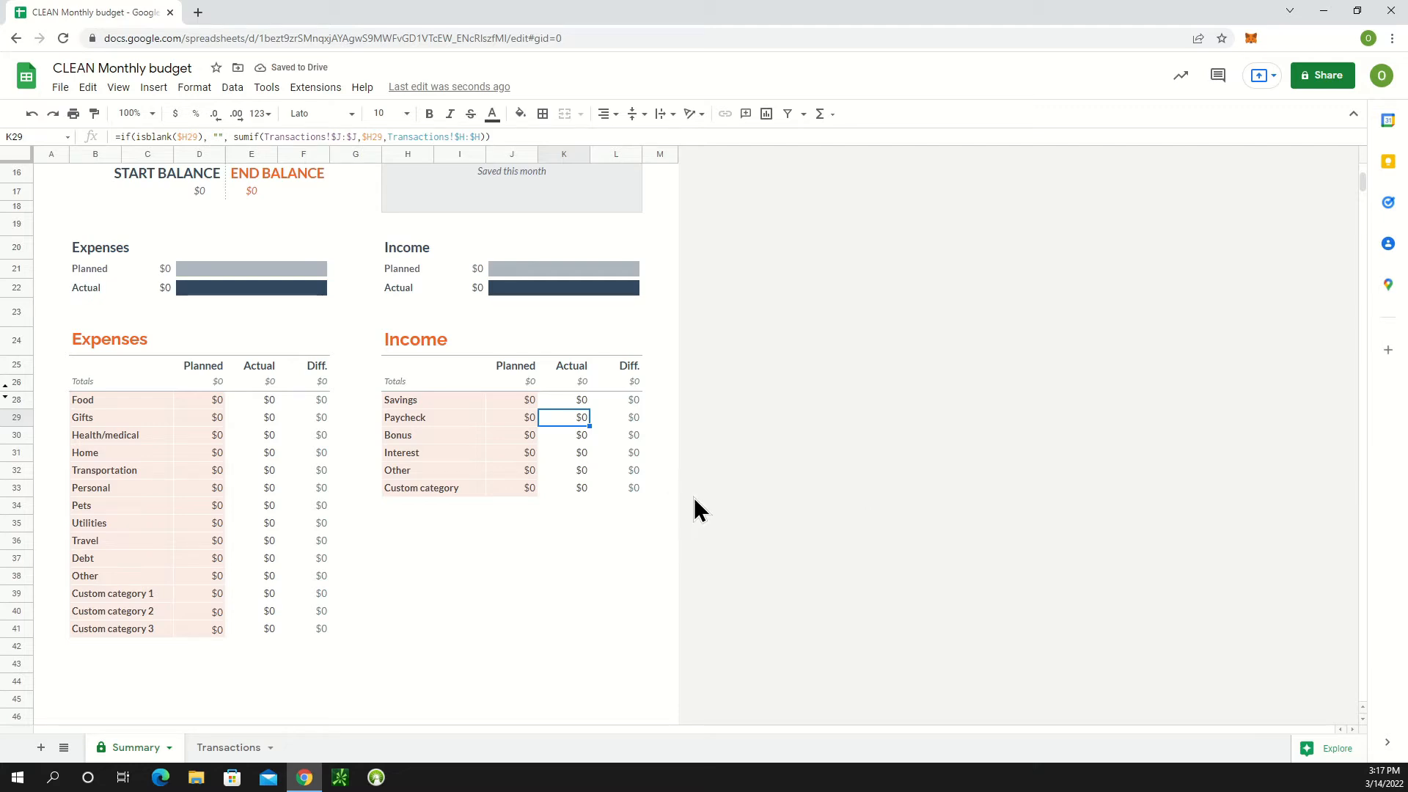
pyautogui.scroll(1, 693, 497)
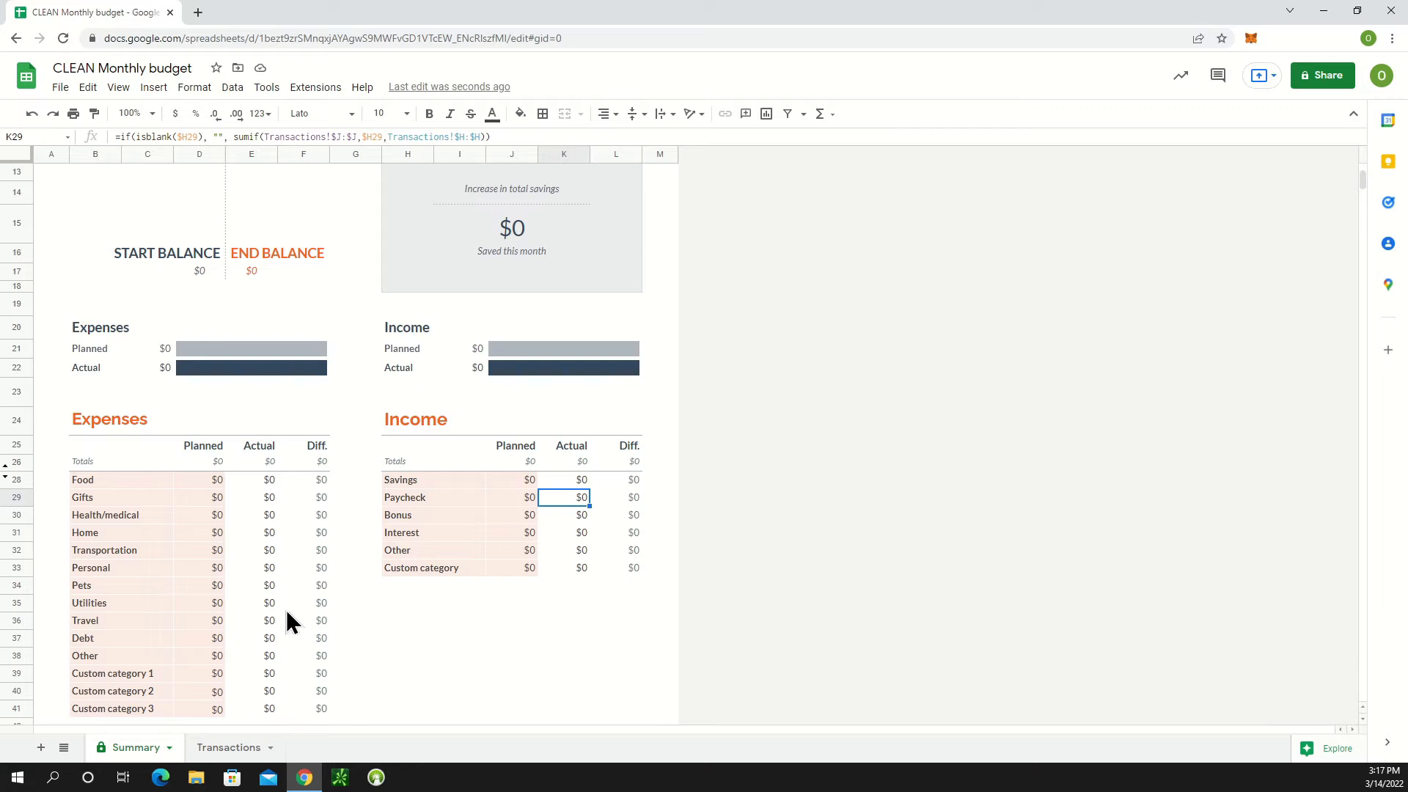
# Add a new sheet after Summary and rename it "ixed Expenses"
pyautogui.click(40, 748)
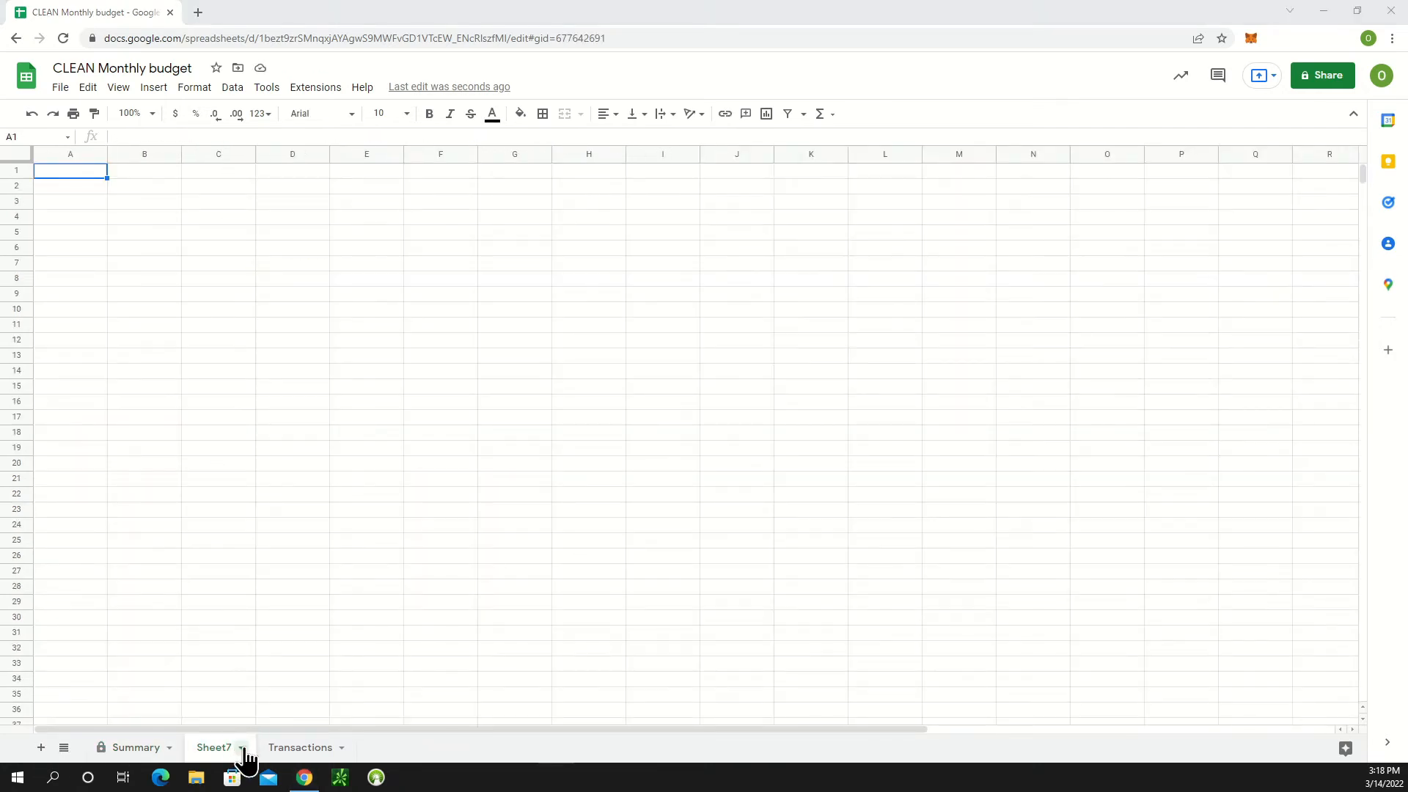
pyautogui.click(239, 748)
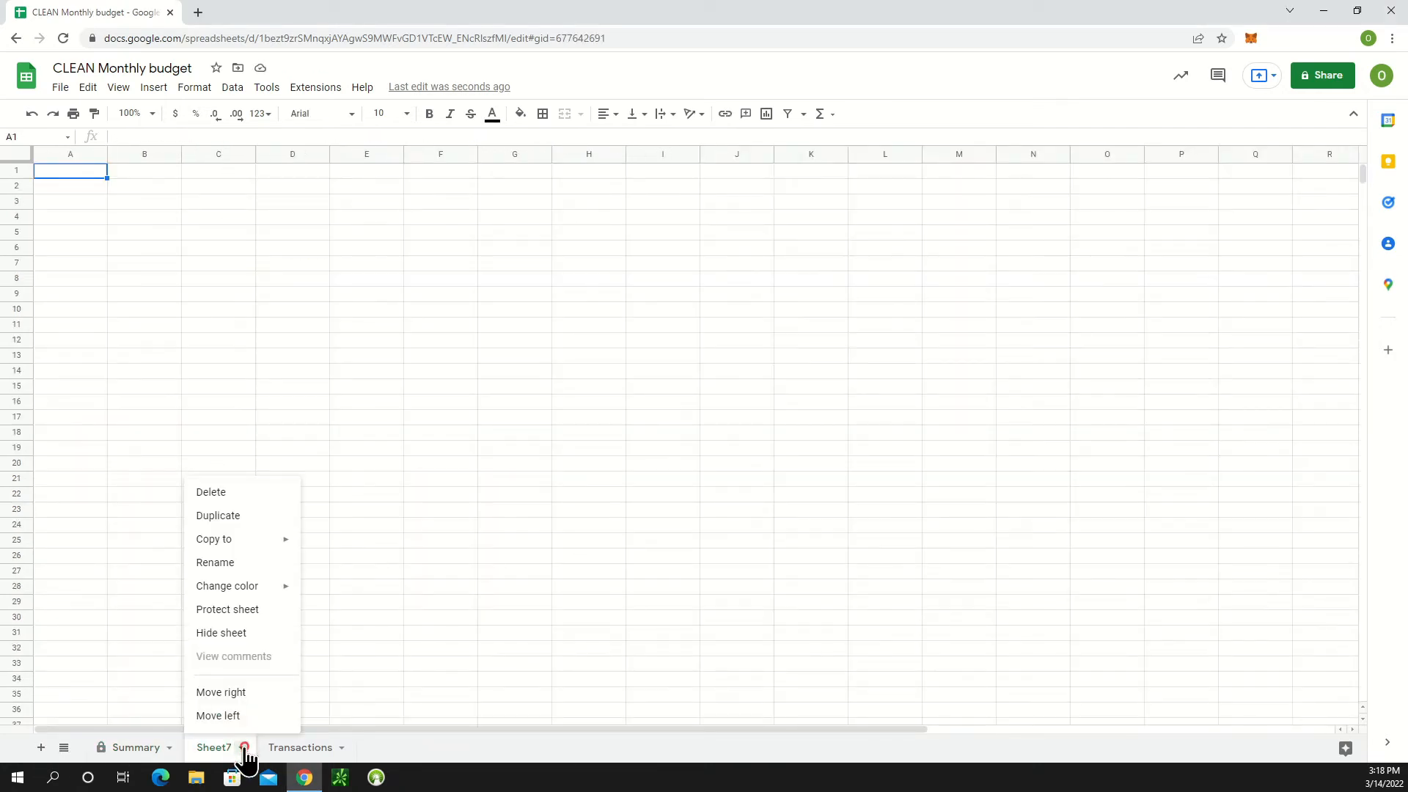
pyautogui.click(246, 563)
pyautogui.write('Fixed Expenses')
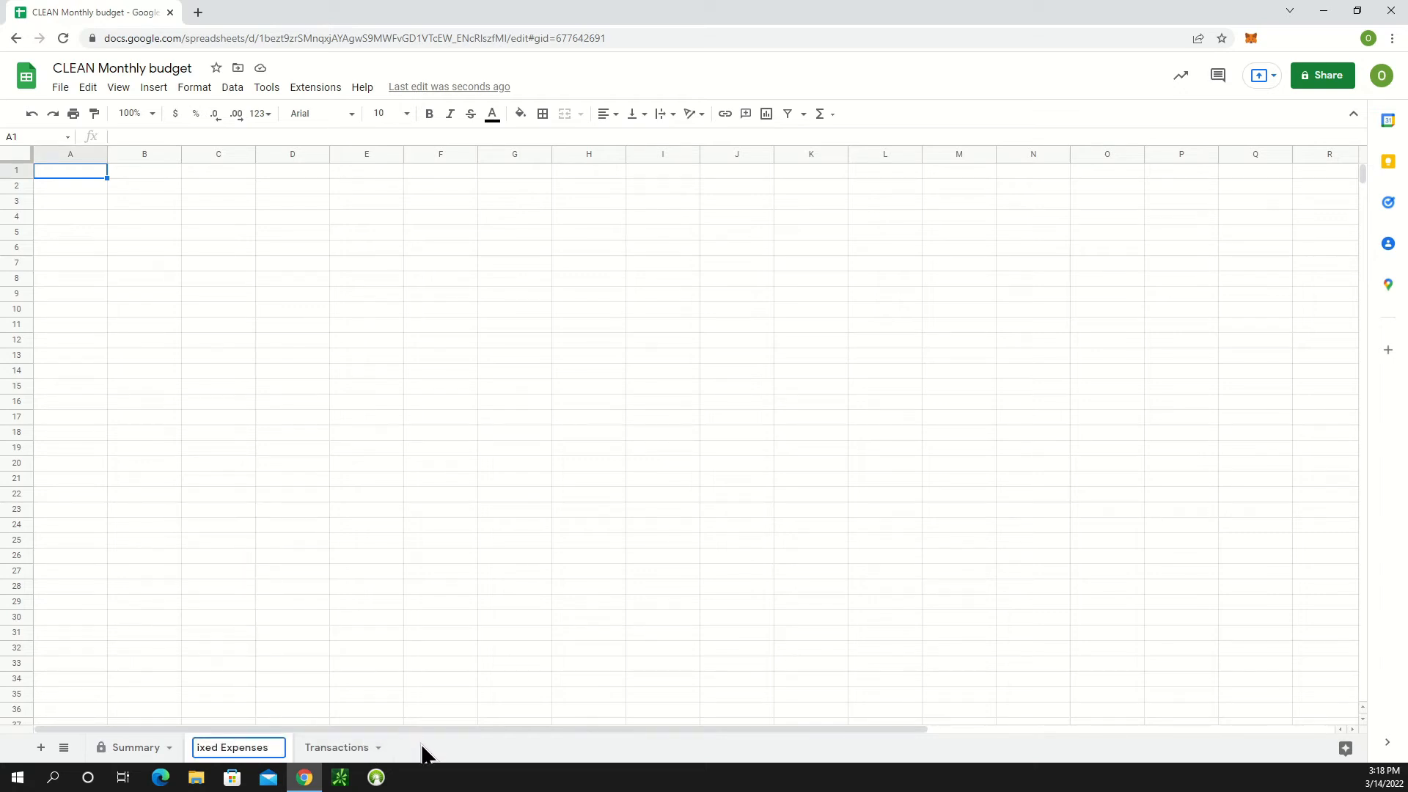
pyautogui.press('Return')
# Fill A1:B7 with Expenses and Projected columns: Cell Phone 25, Internet 55, Streaming Services 80, Utilities 250, Mortgage 1000, Insurance 600
pyautogui.write('Expenses\tProjected Cell Phone\t25 Internet\t55 Streaming Services\t80 Utilities\t250 Mortgage\t1000 Insurance\t600')
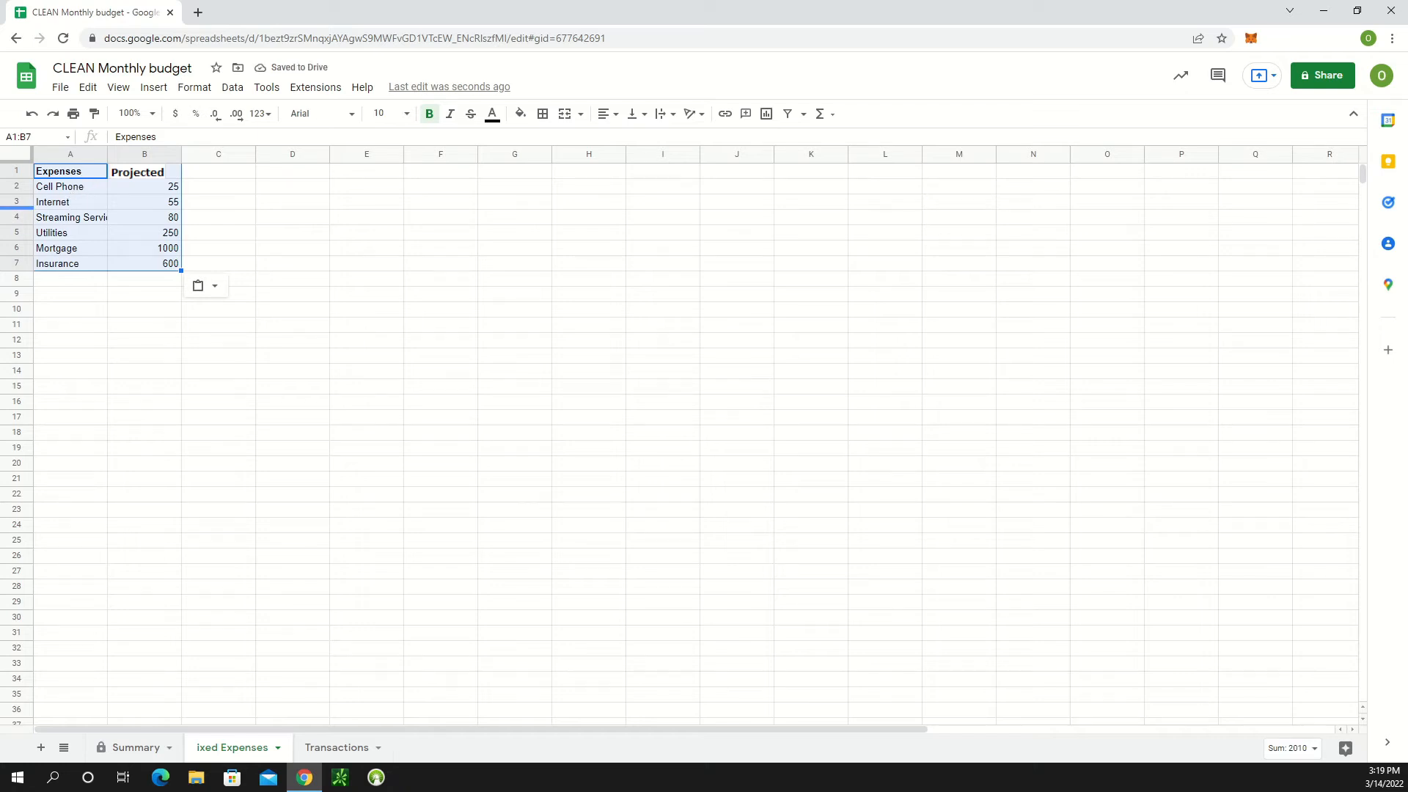
pyautogui.click(147, 280)
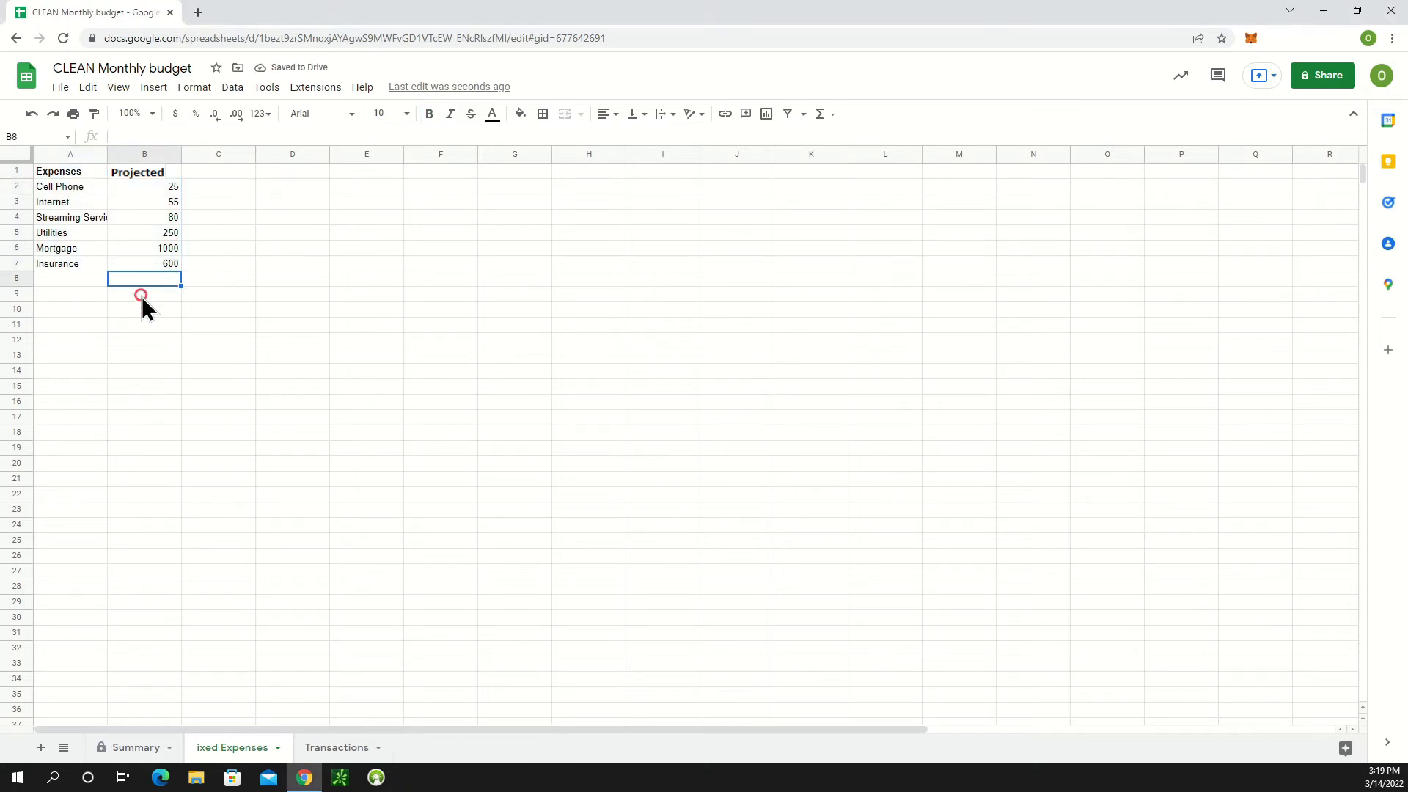
# Total the projected expenses by adding a SUM of B2:B9 in cell B10
pyautogui.click(170, 183)
pyautogui.click(163, 183)
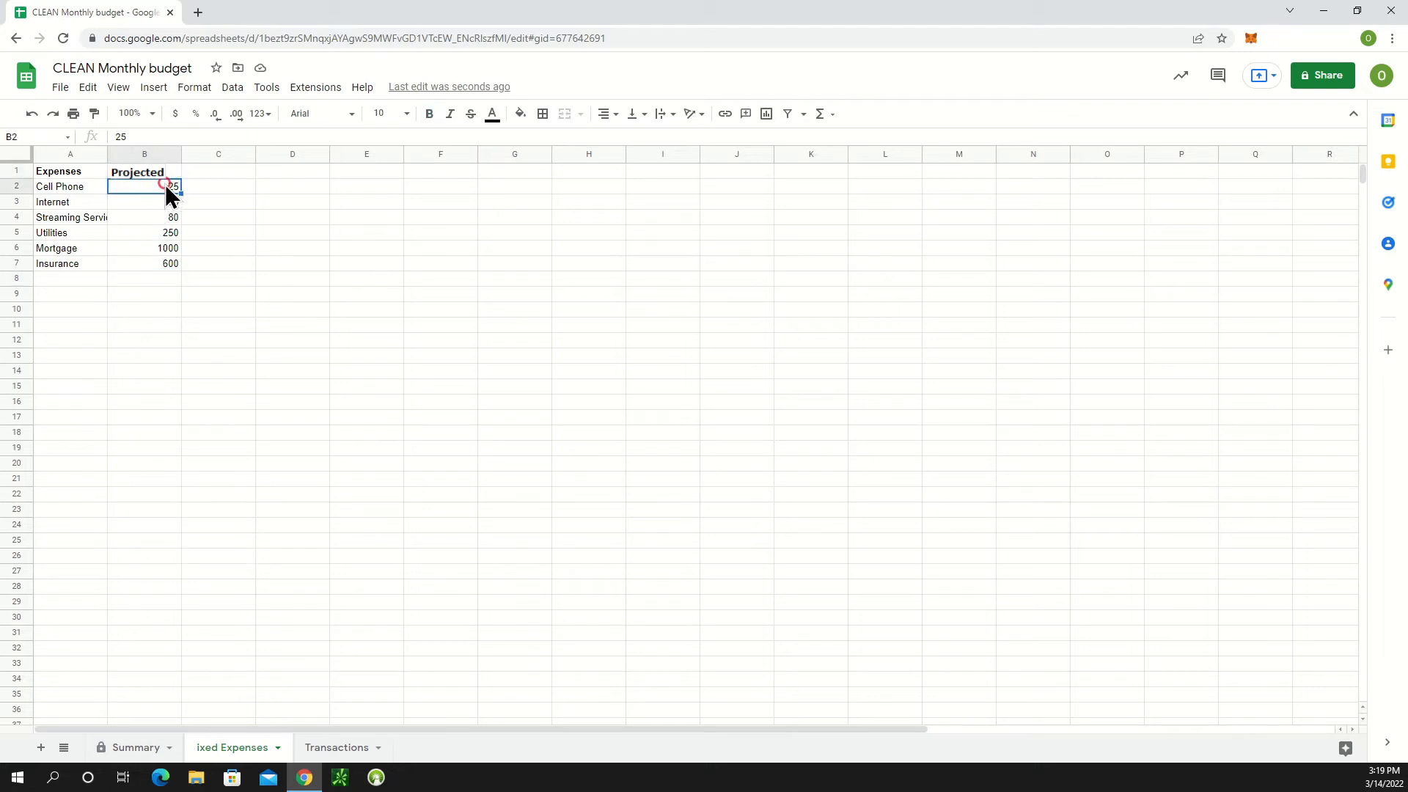
pyautogui.moveTo(165, 183); pyautogui.dragTo(165, 293)
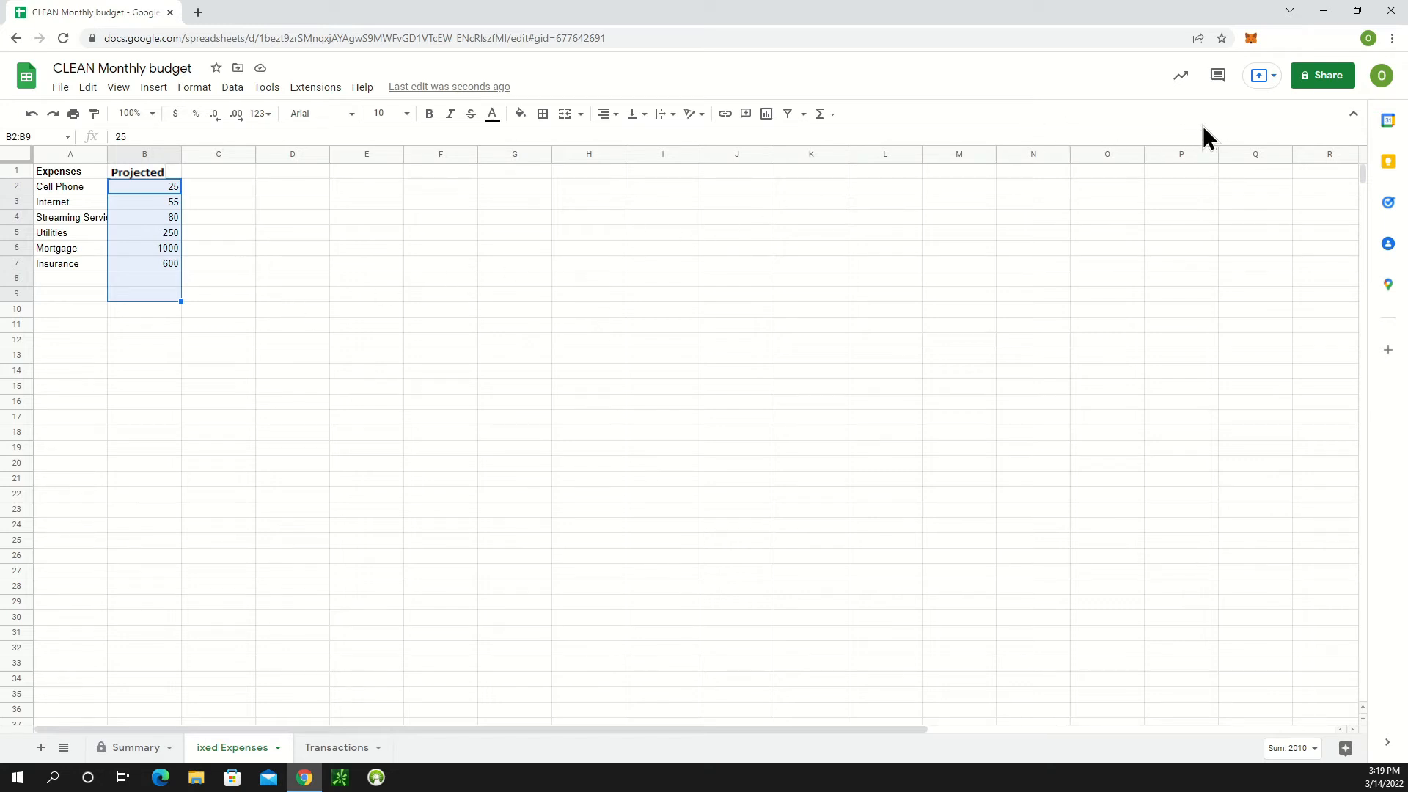
pyautogui.click(821, 118)
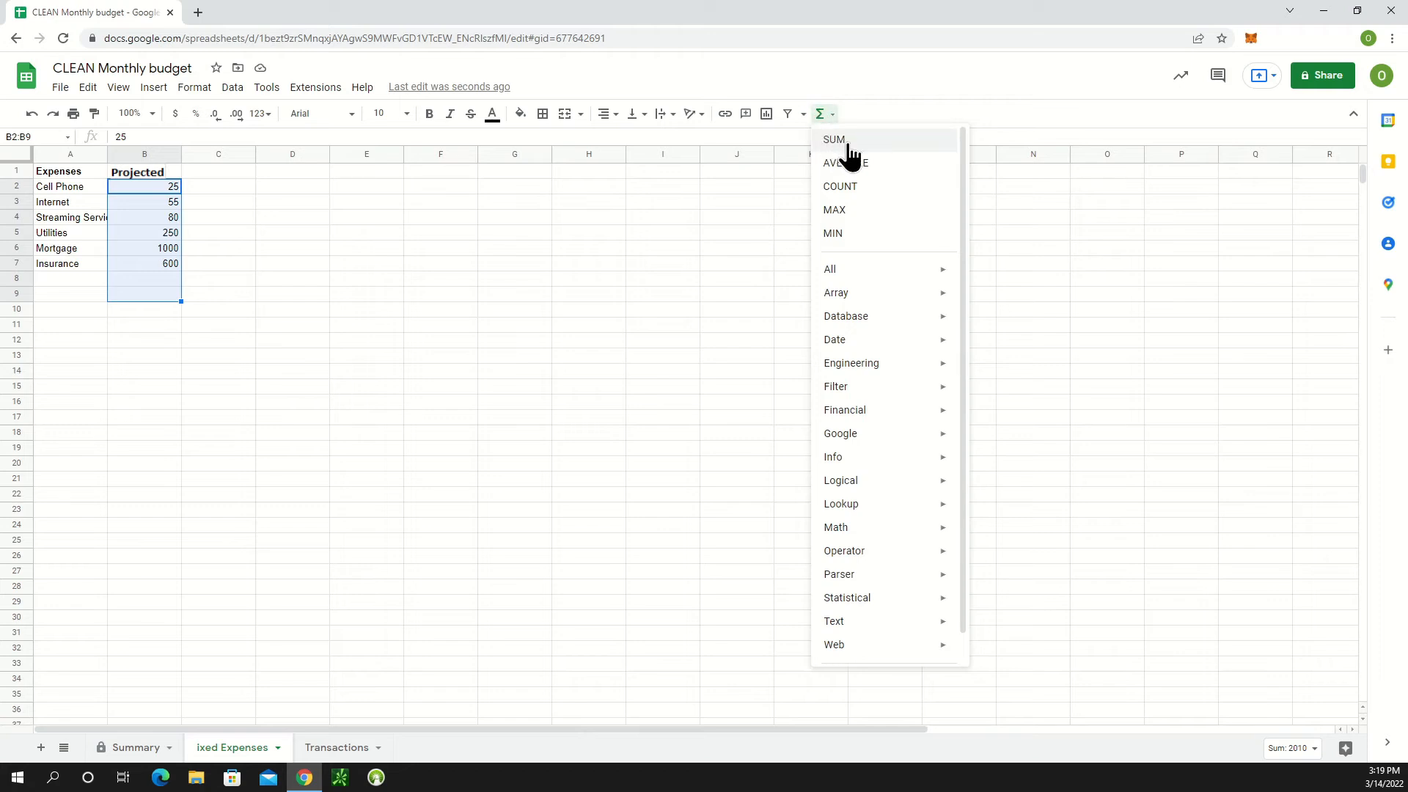
pyautogui.click(877, 140)
pyautogui.click(220, 296)
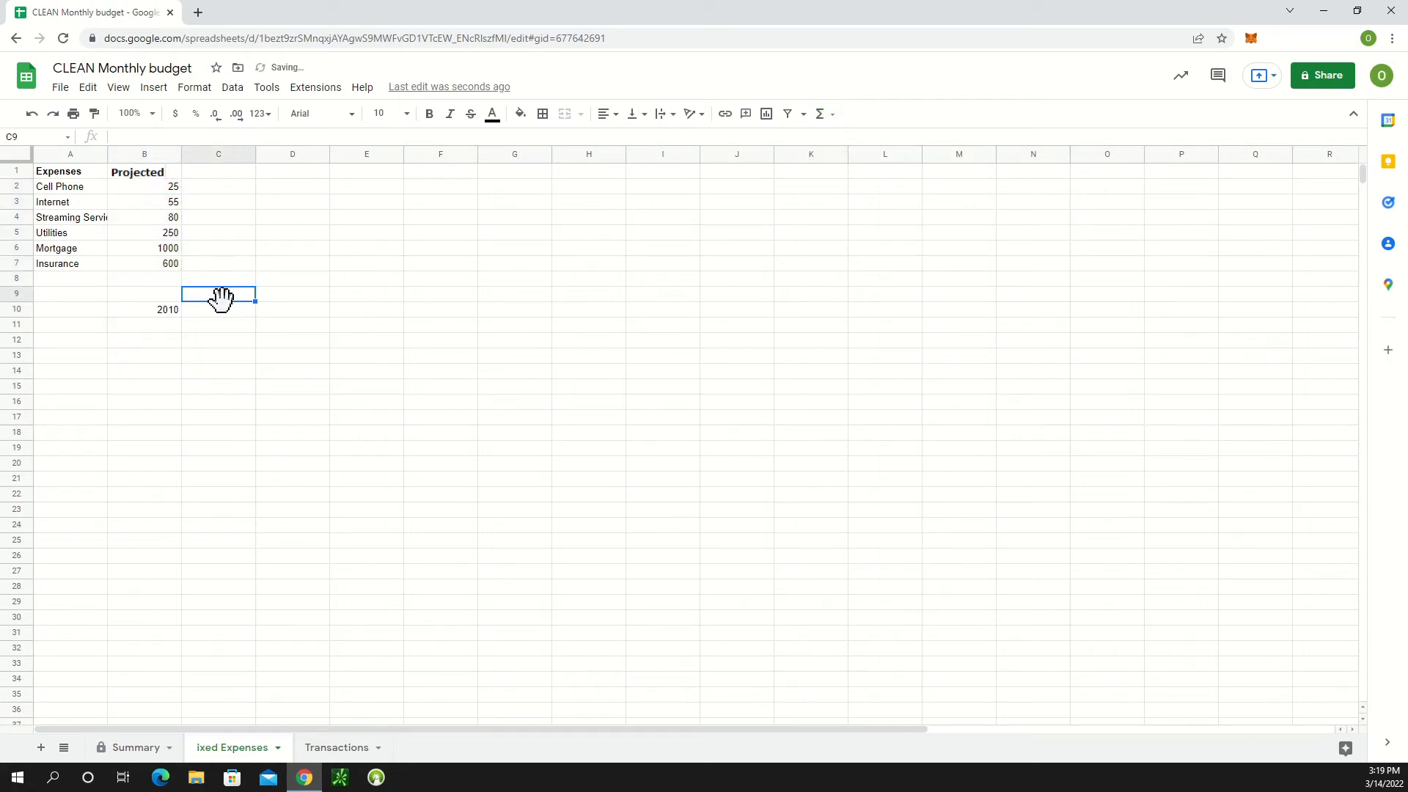
pyautogui.click(157, 310)
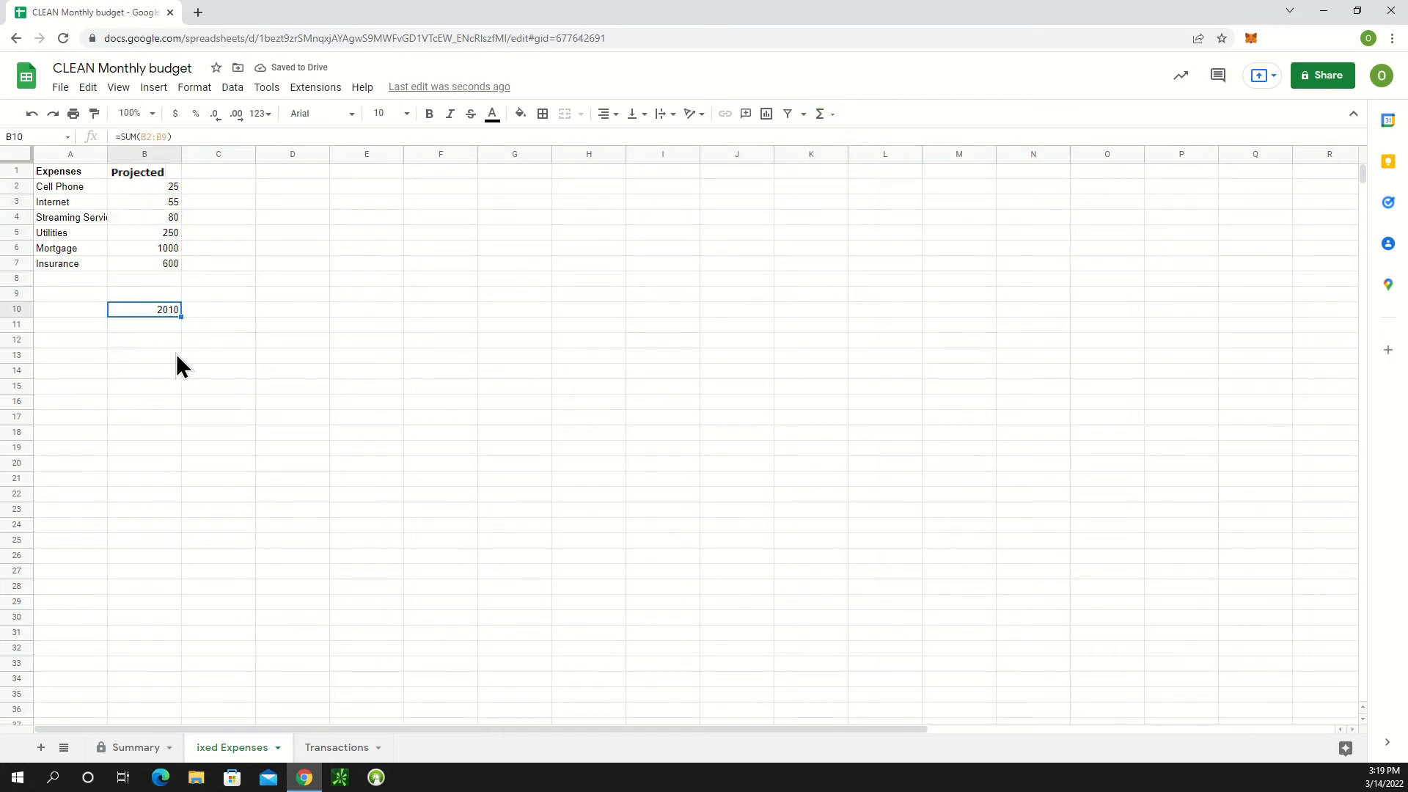
# On the Summary sheet, rename the Food expense category to Fixed Expenses and set its planned amount to 2010
pyautogui.click(140, 748)
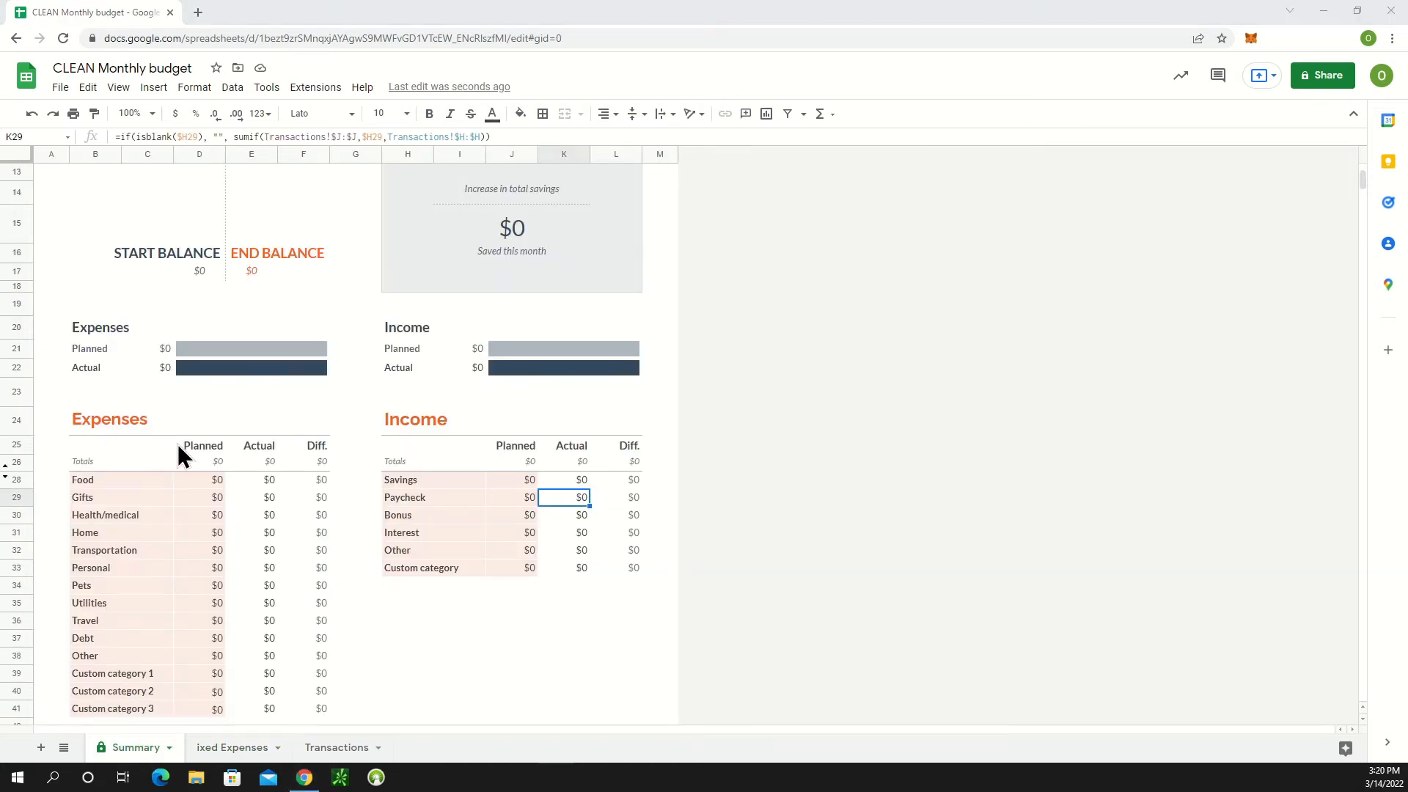
pyautogui.doubleClick(107, 477)
pyautogui.press('BackSpace')
pyautogui.press('BackSpace')
pyautogui.press('BackSpace')
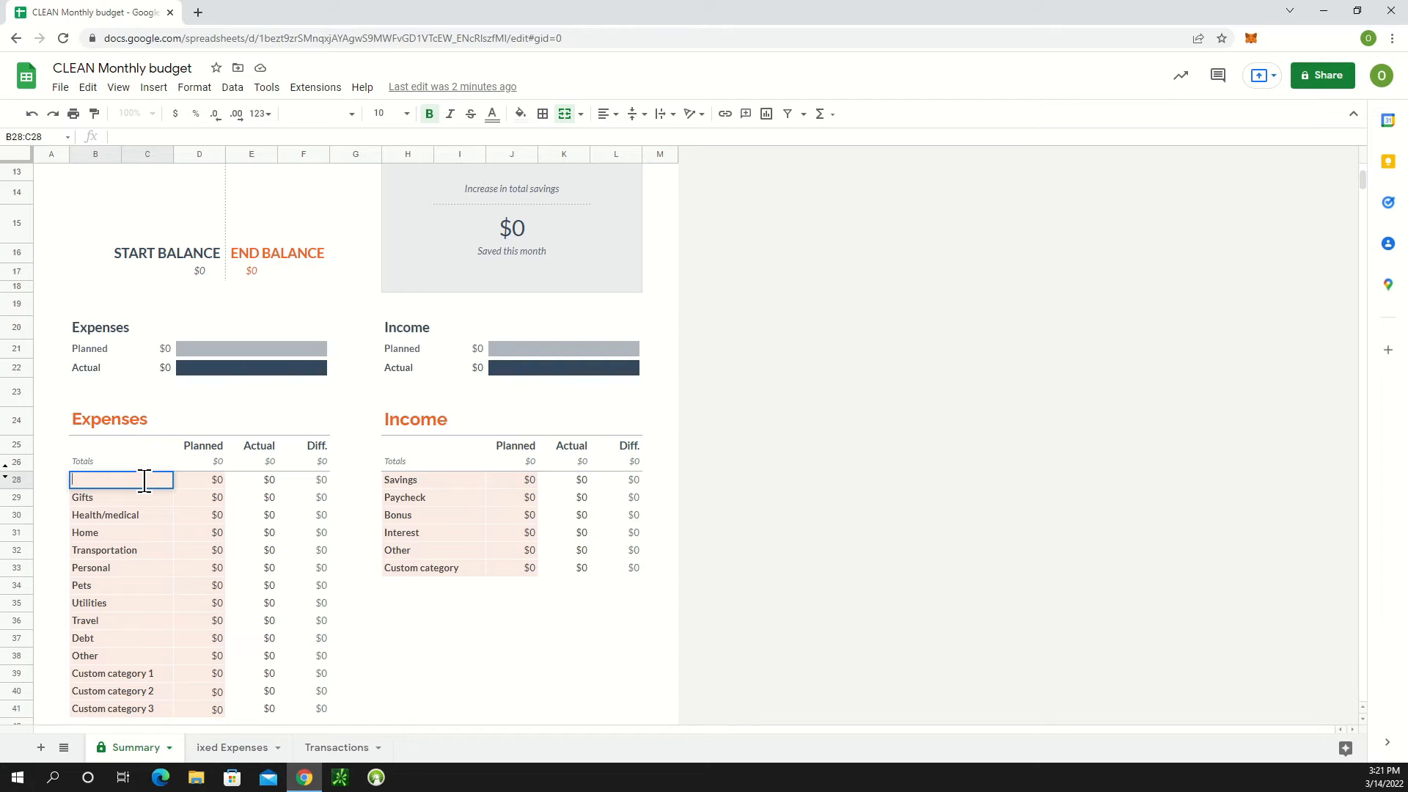
pyautogui.write('ixed Expenses')
pyautogui.press('Tab')
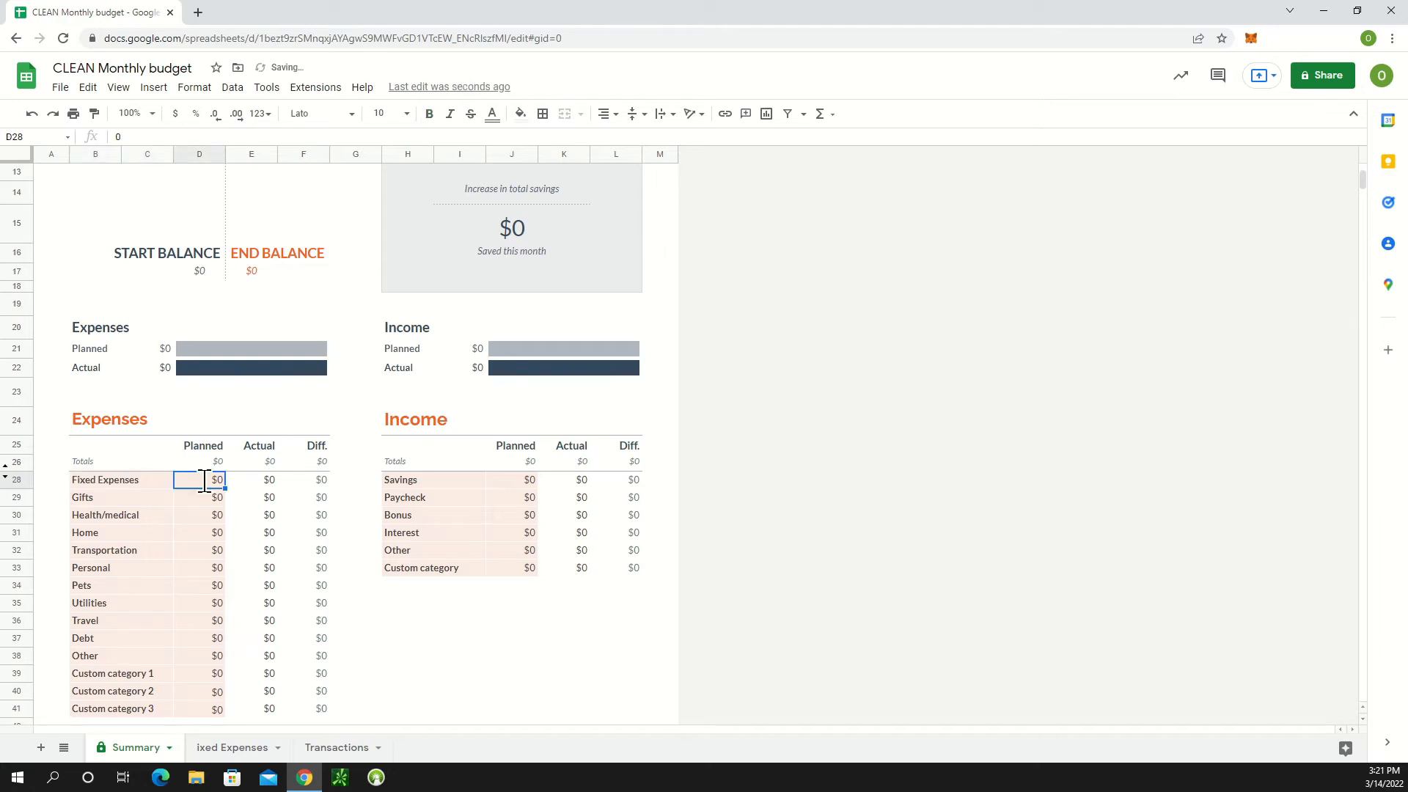
pyautogui.write('2010')
pyautogui.press('Tab')
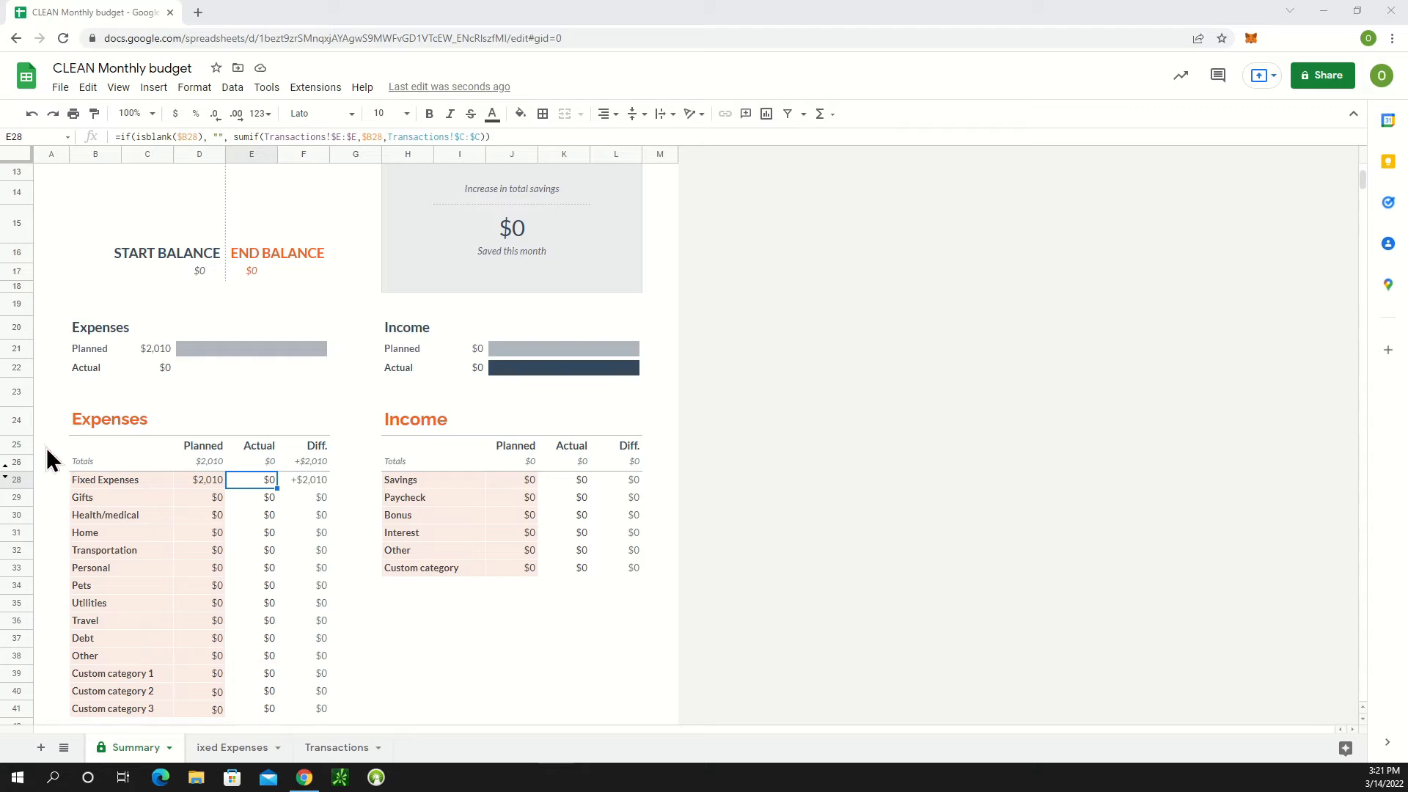
# Replace the expense categories in B29:B38 with Groceries, Restaurants, Health, Transportation, Pets, Household Expenses, Rainy Day Savings, Travel, Overlooked Debt and Play / Misc Money
pyautogui.click(108, 500)
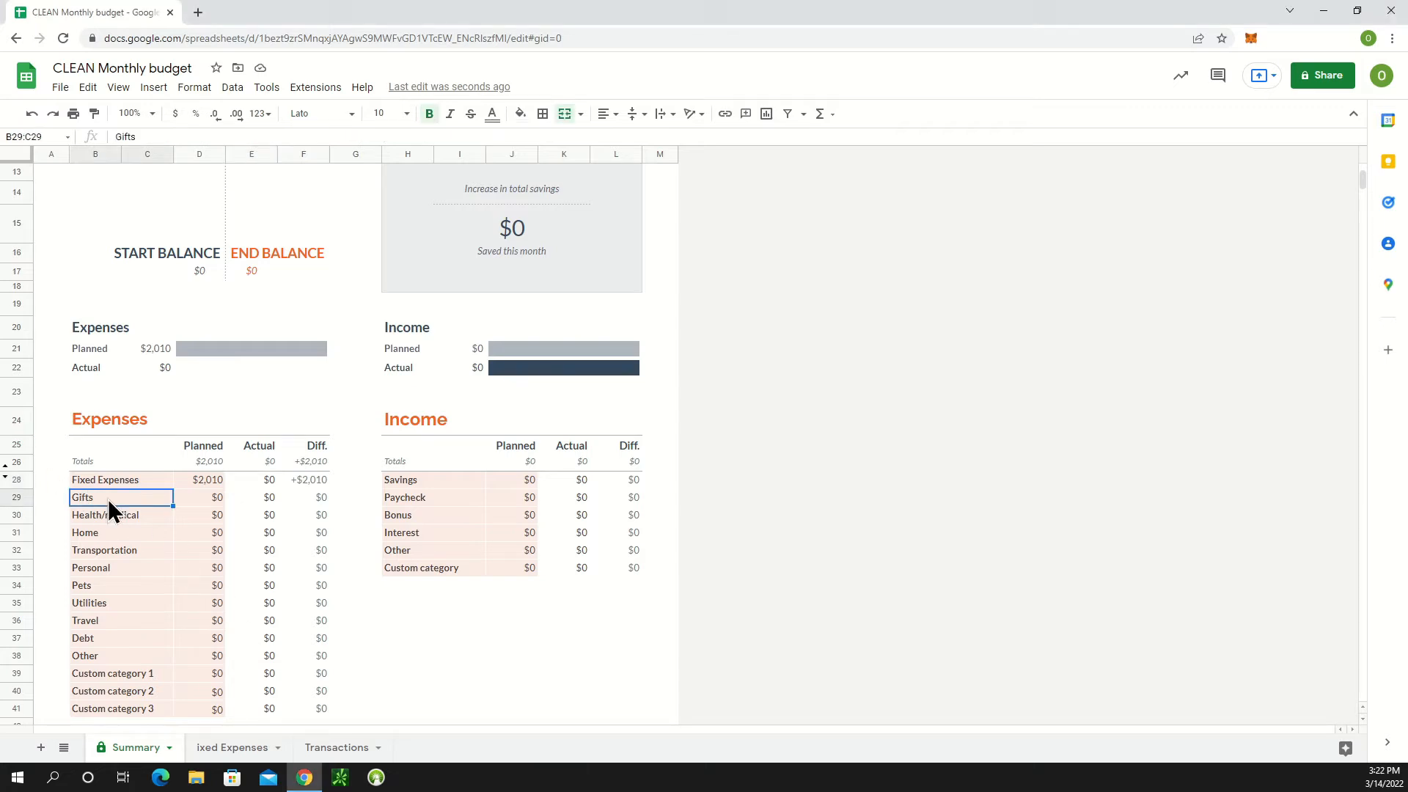
pyautogui.moveTo(107, 499); pyautogui.dragTo(103, 708)
pyautogui.write('Groceries Restaurants Health Transportation Pets Household Expenses Rainy Day Savings Travel Overlooked Debt Play / Misc Money')
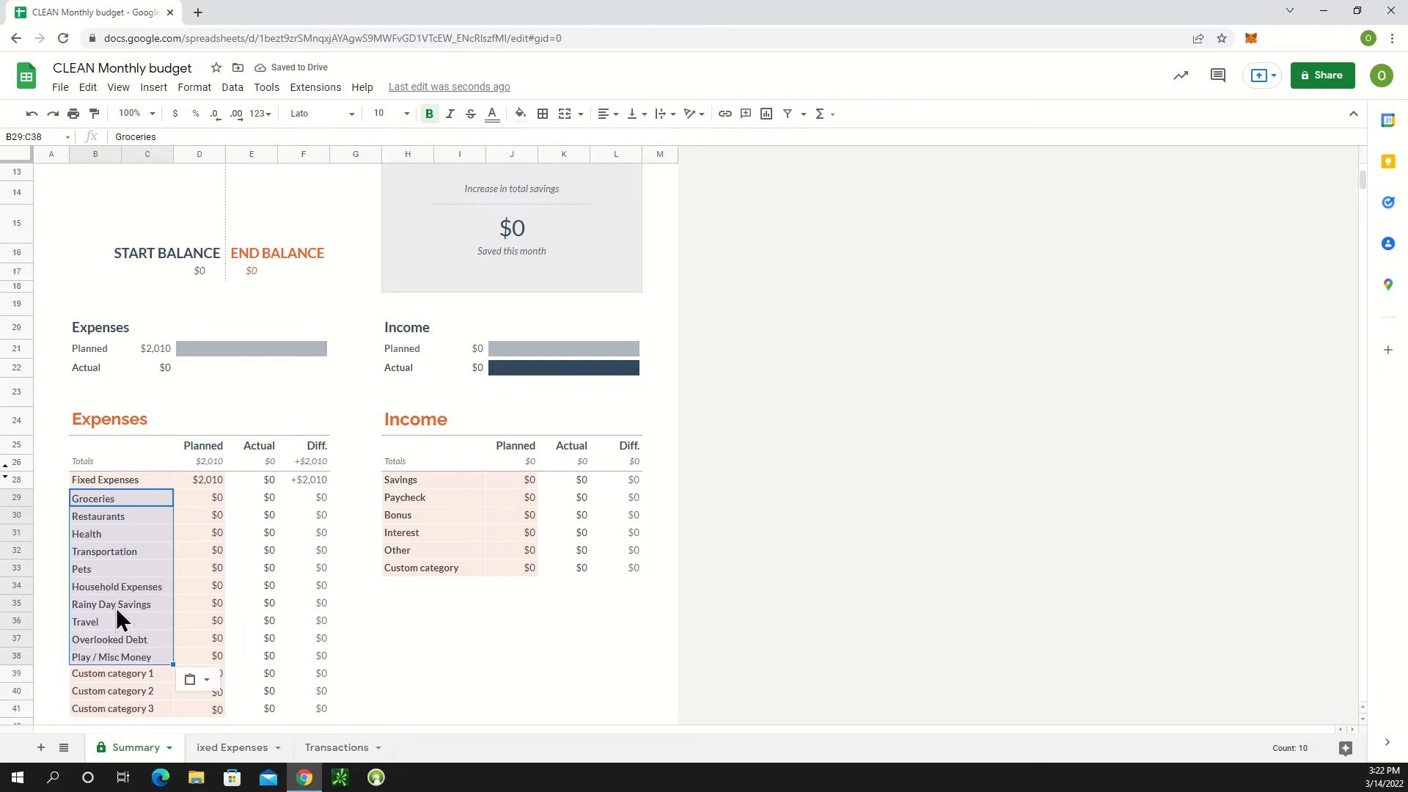
# Extend the custom expense categories by filling row 39 down through row 50, accepting the protected-range edit
pyautogui.scroll(-1, 115, 615)
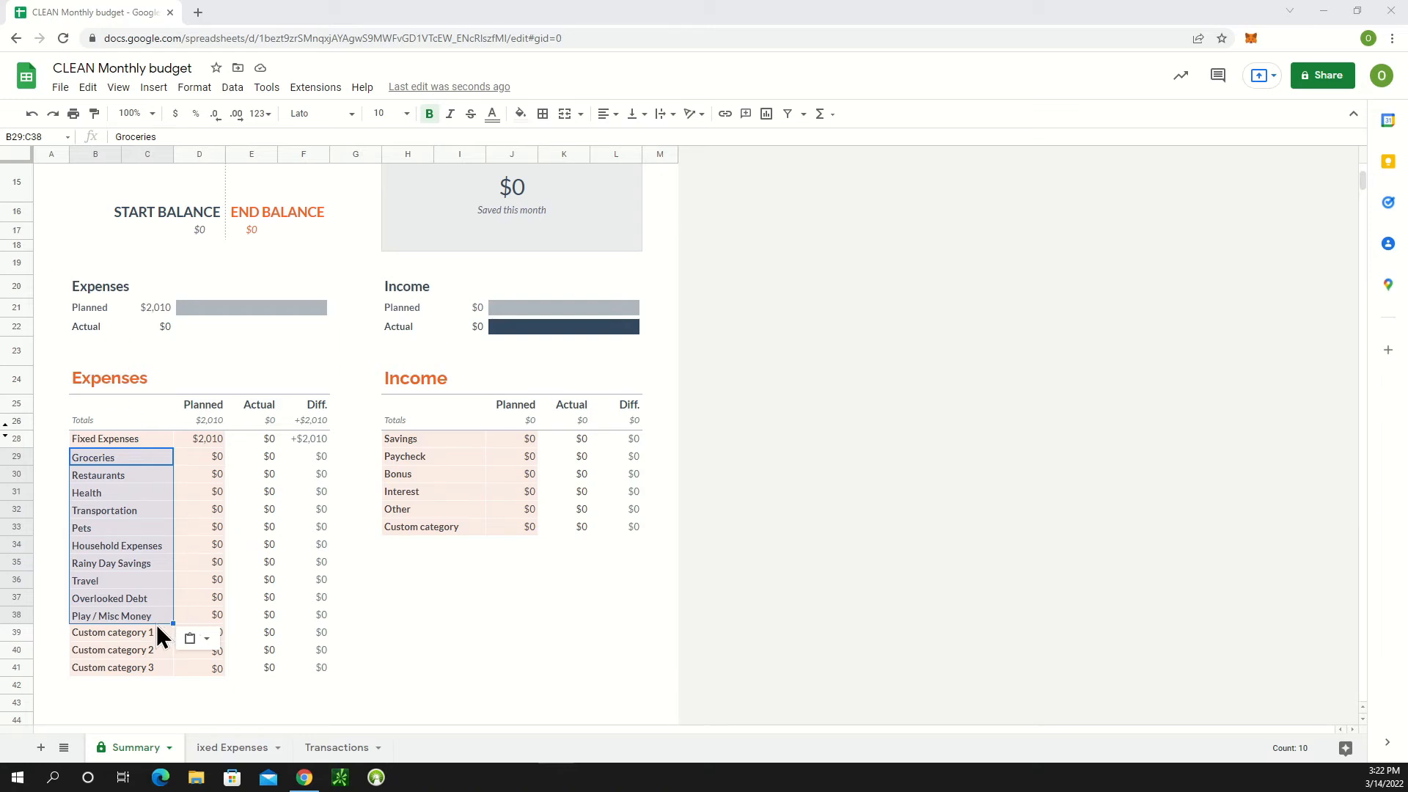
pyautogui.scroll(-1, 117, 616)
pyautogui.click(88, 604)
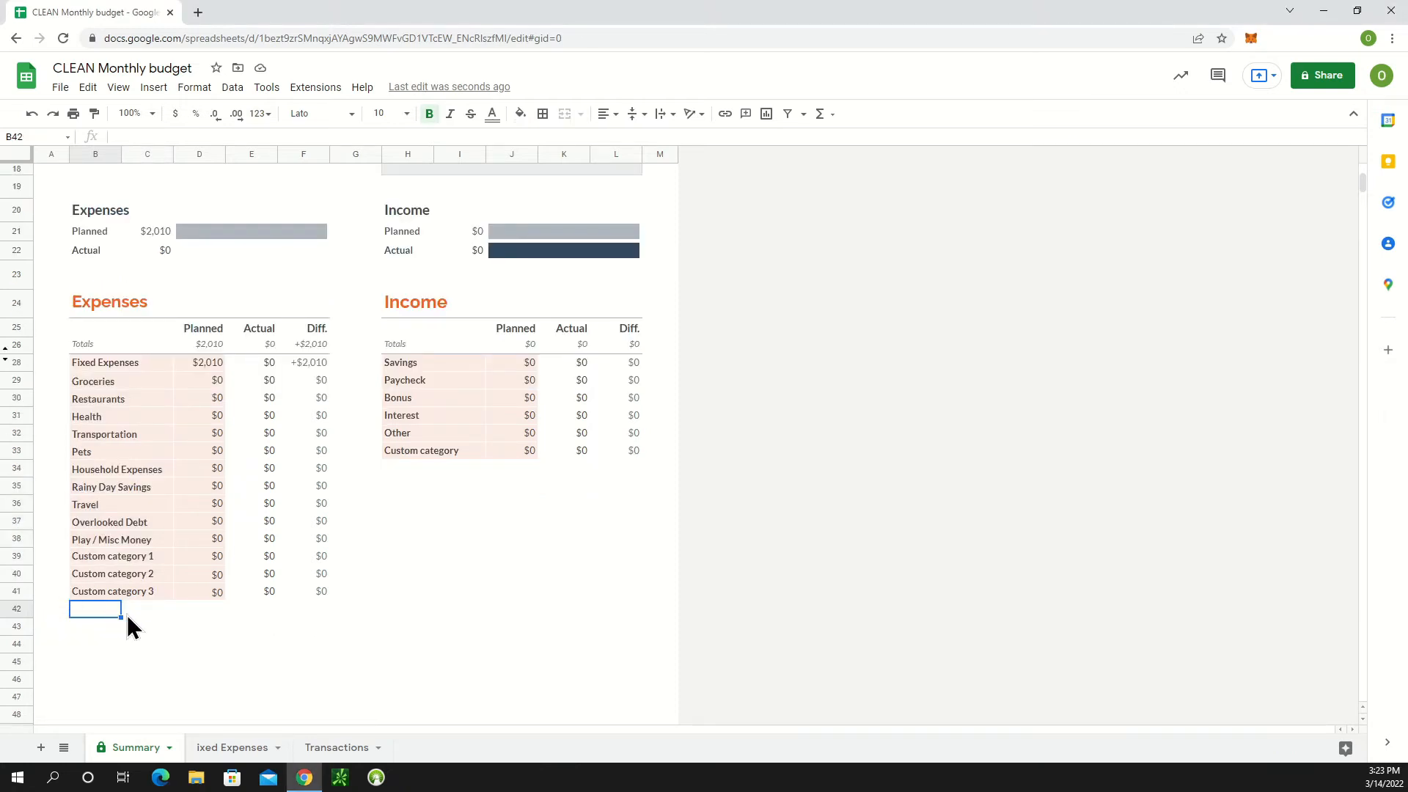
pyautogui.moveTo(120, 609)
pyautogui.mouseDown()
pyautogui.moveTo(138, 619)
pyautogui.moveTo(115, 617)
pyautogui.mouseUp()
pyautogui.click(16, 590)
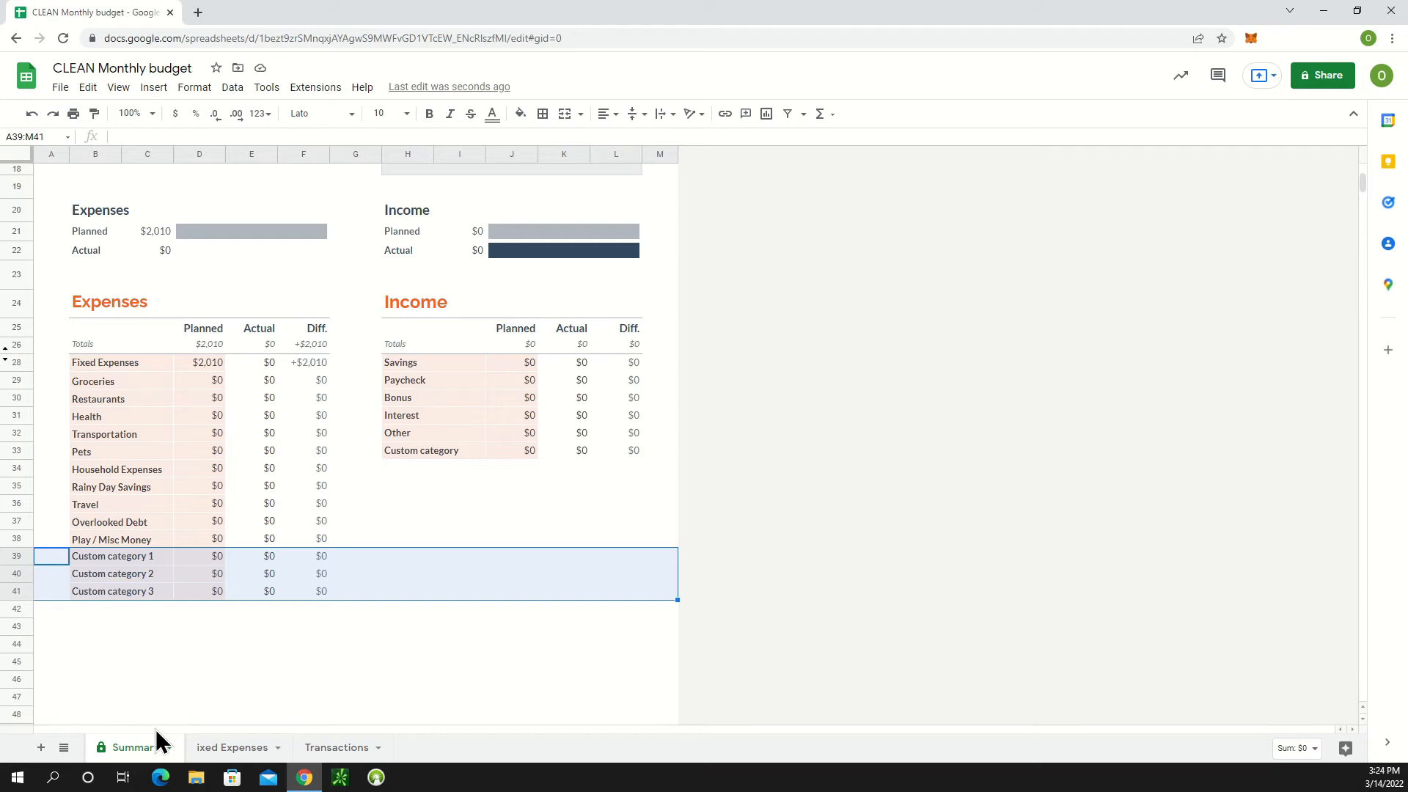
pyautogui.click(29, 554)
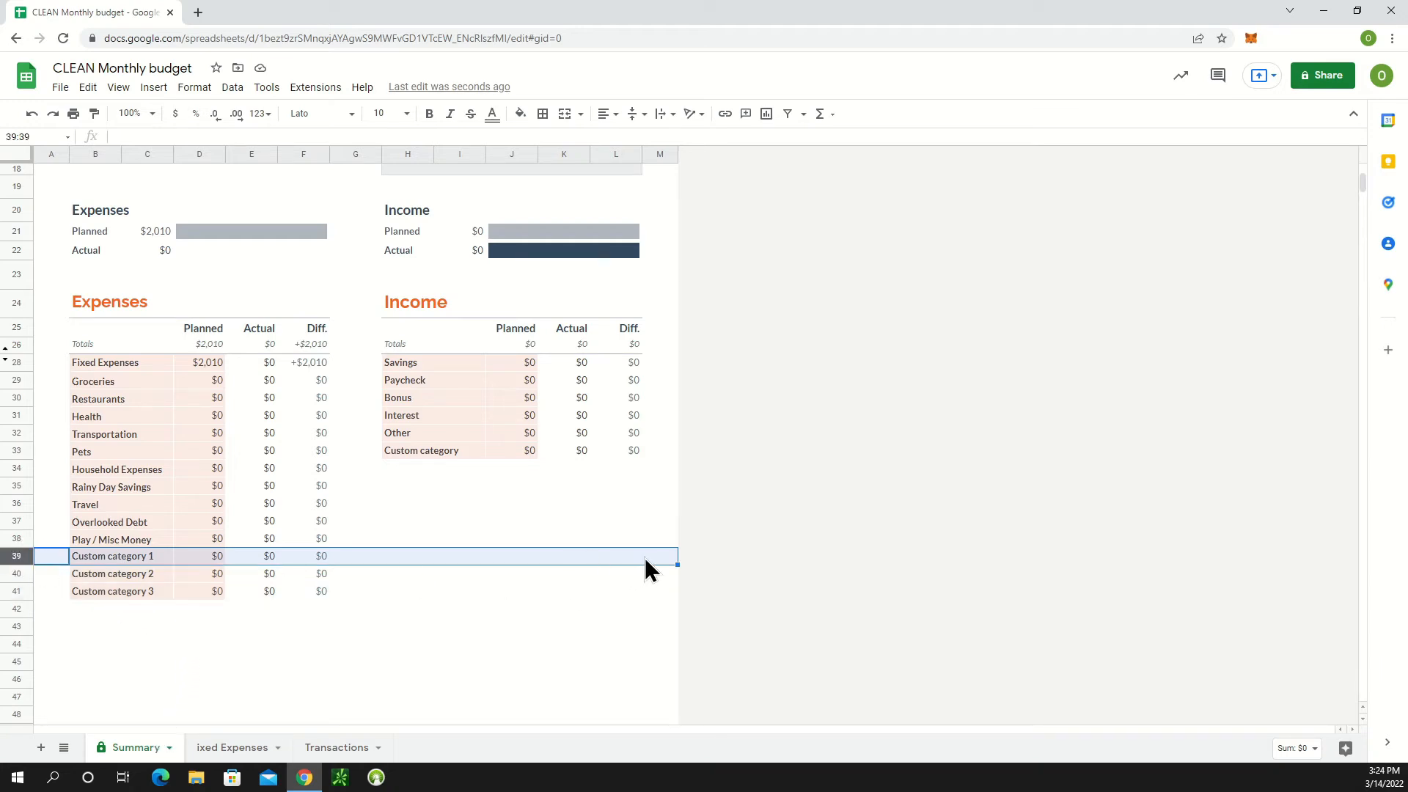
pyautogui.moveTo(677, 562); pyautogui.dragTo(668, 688)
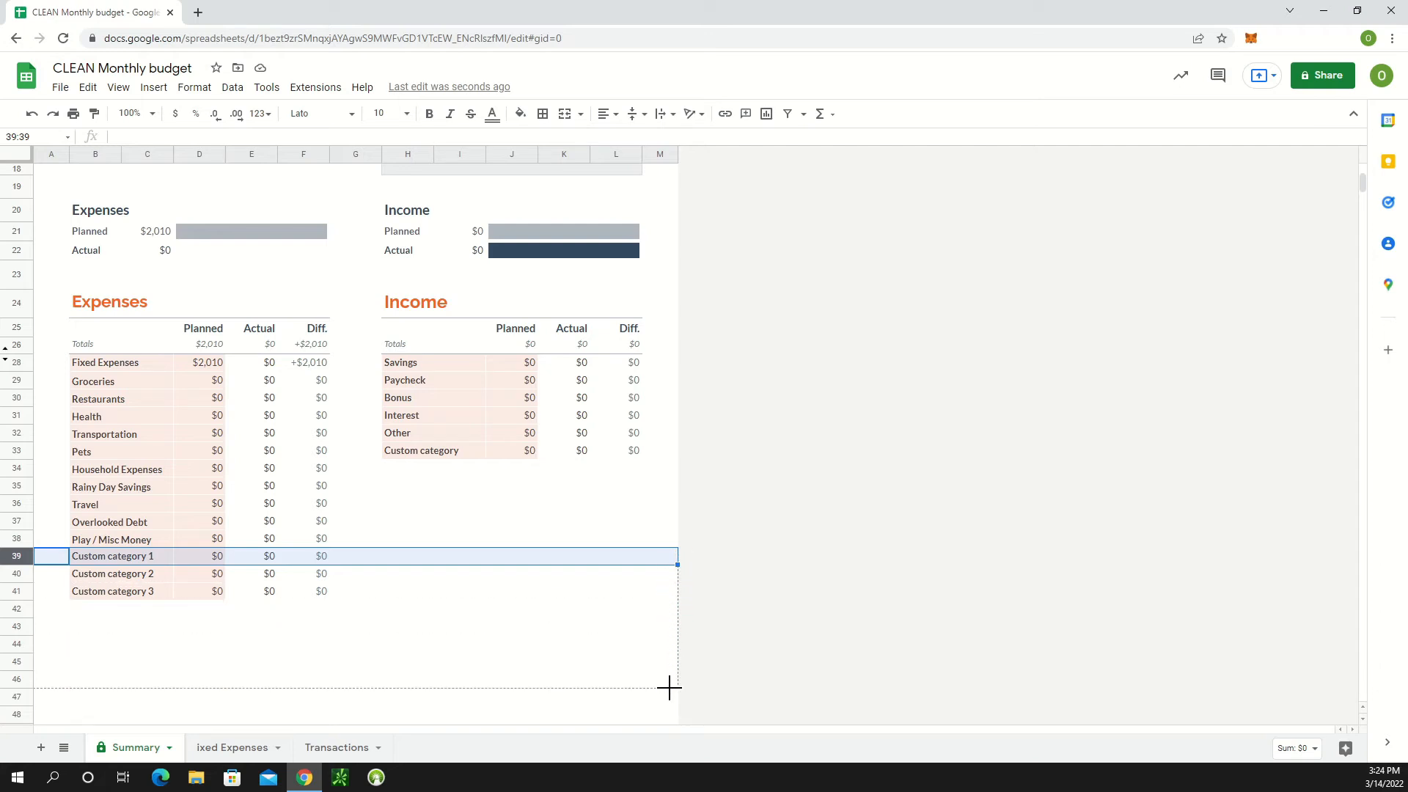
pyautogui.moveTo(669, 688); pyautogui.dragTo(667, 649)
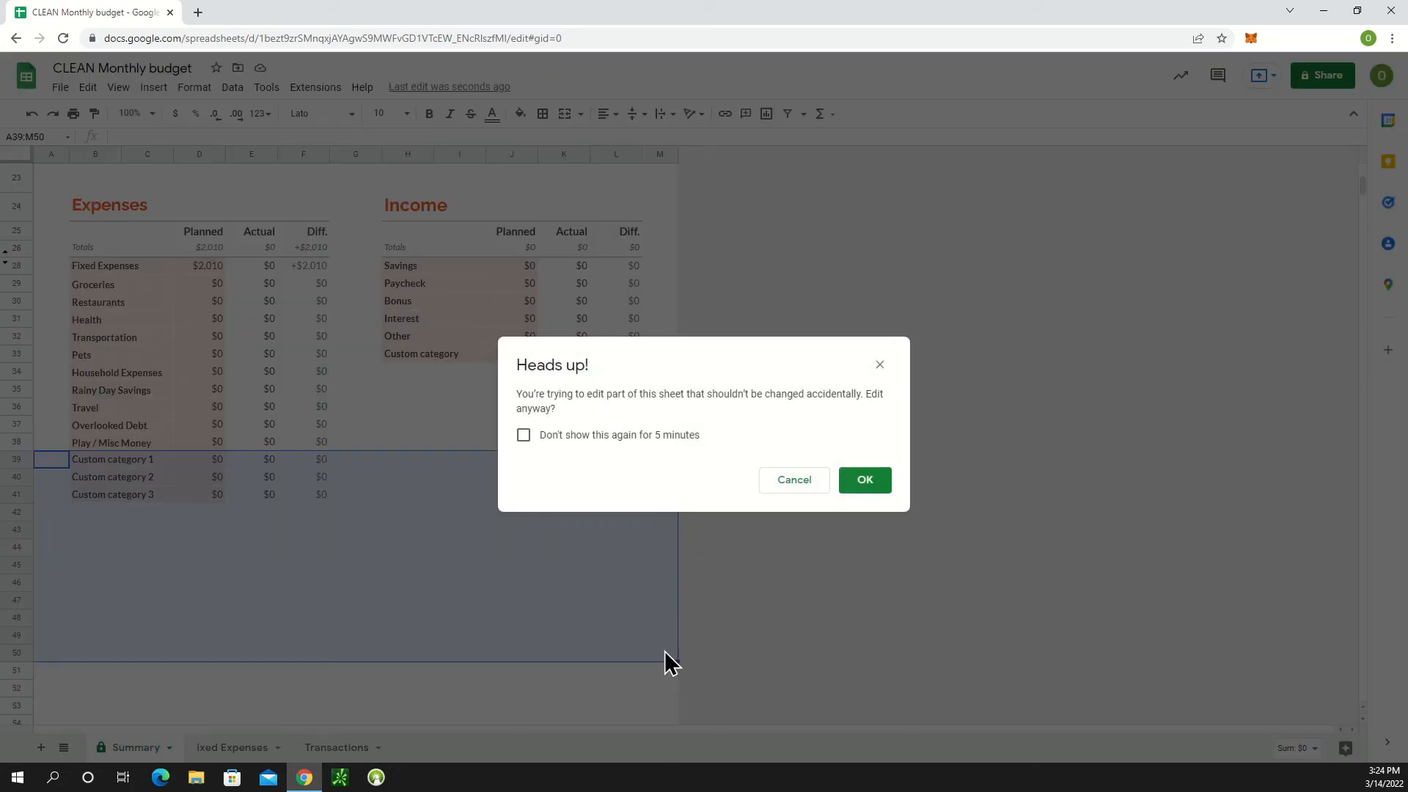
pyautogui.click(869, 479)
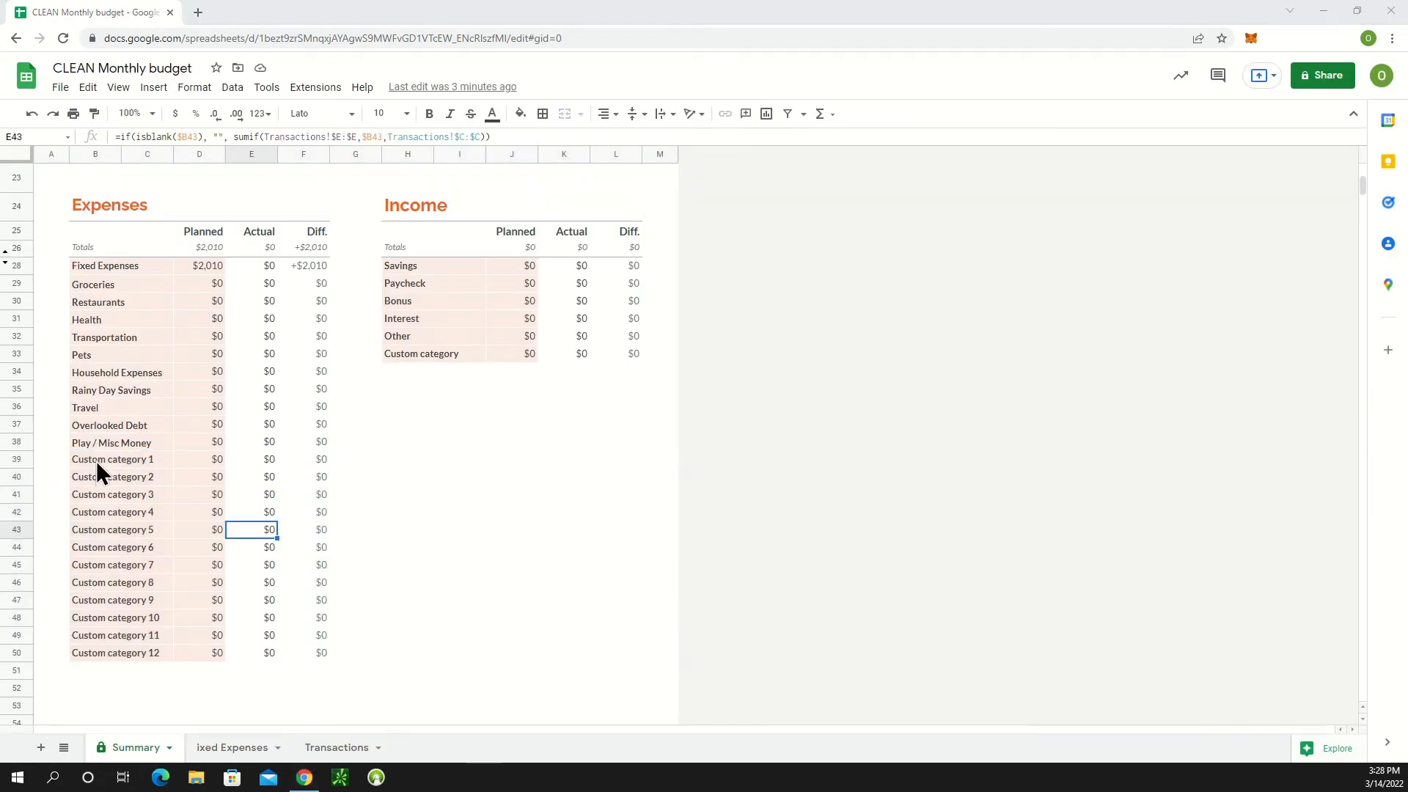
# Fill the expense categories in B38:B41 with Play / Misc Money, Entertainment, Clothing and Home Projects
pyautogui.click(87, 459)
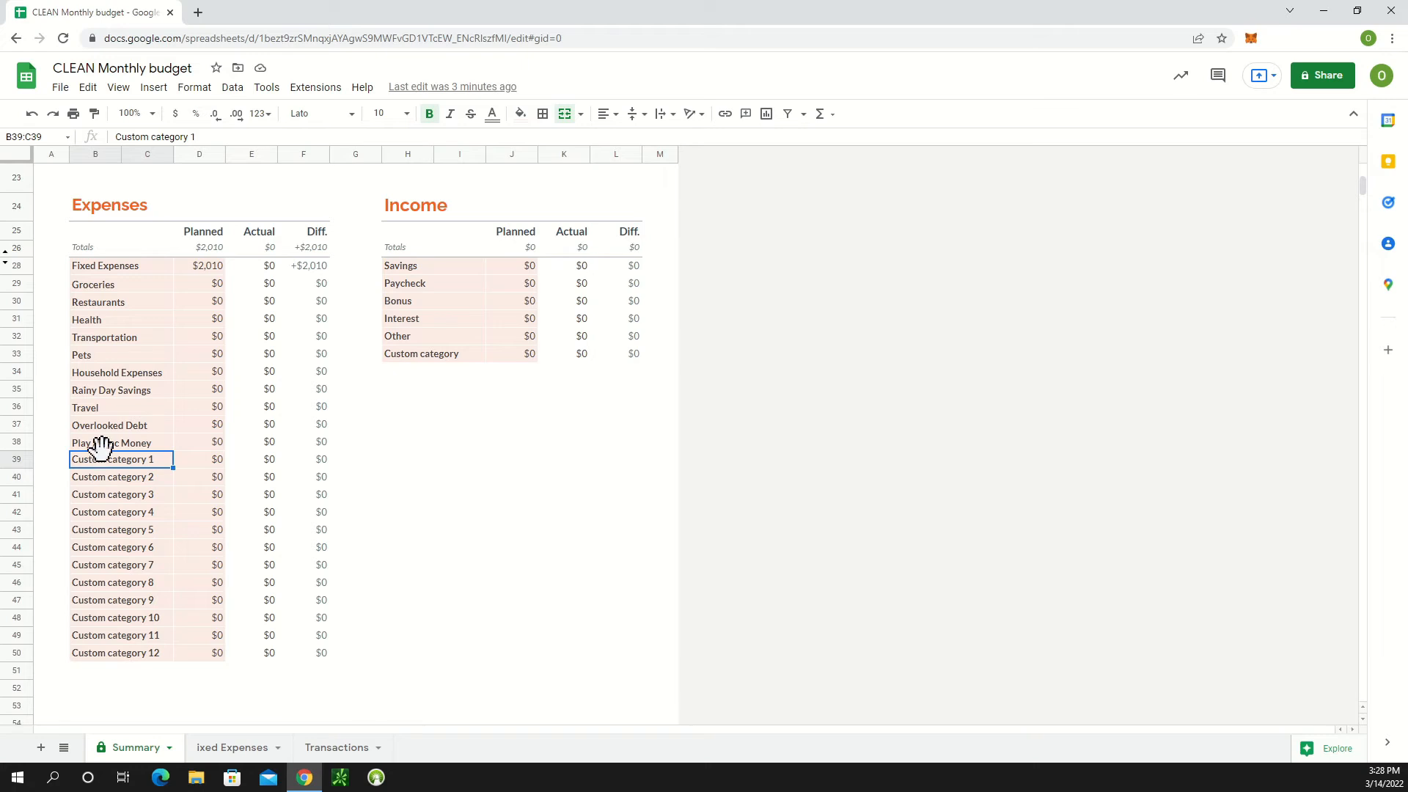
pyautogui.click(88, 442)
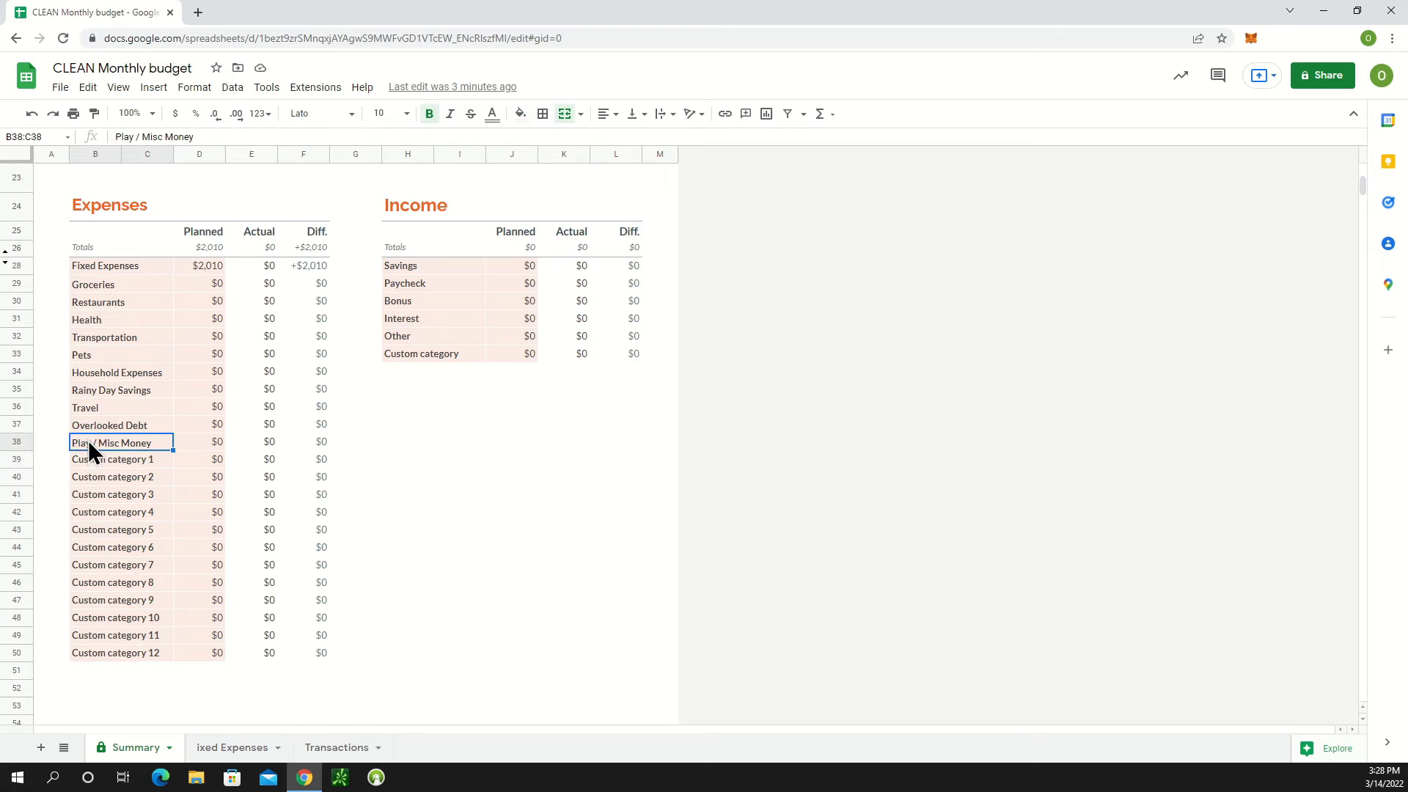
pyautogui.moveTo(89, 443); pyautogui.dragTo(99, 494)
pyautogui.write('Play / Misc Money Entertainment Clothing Home Projects')
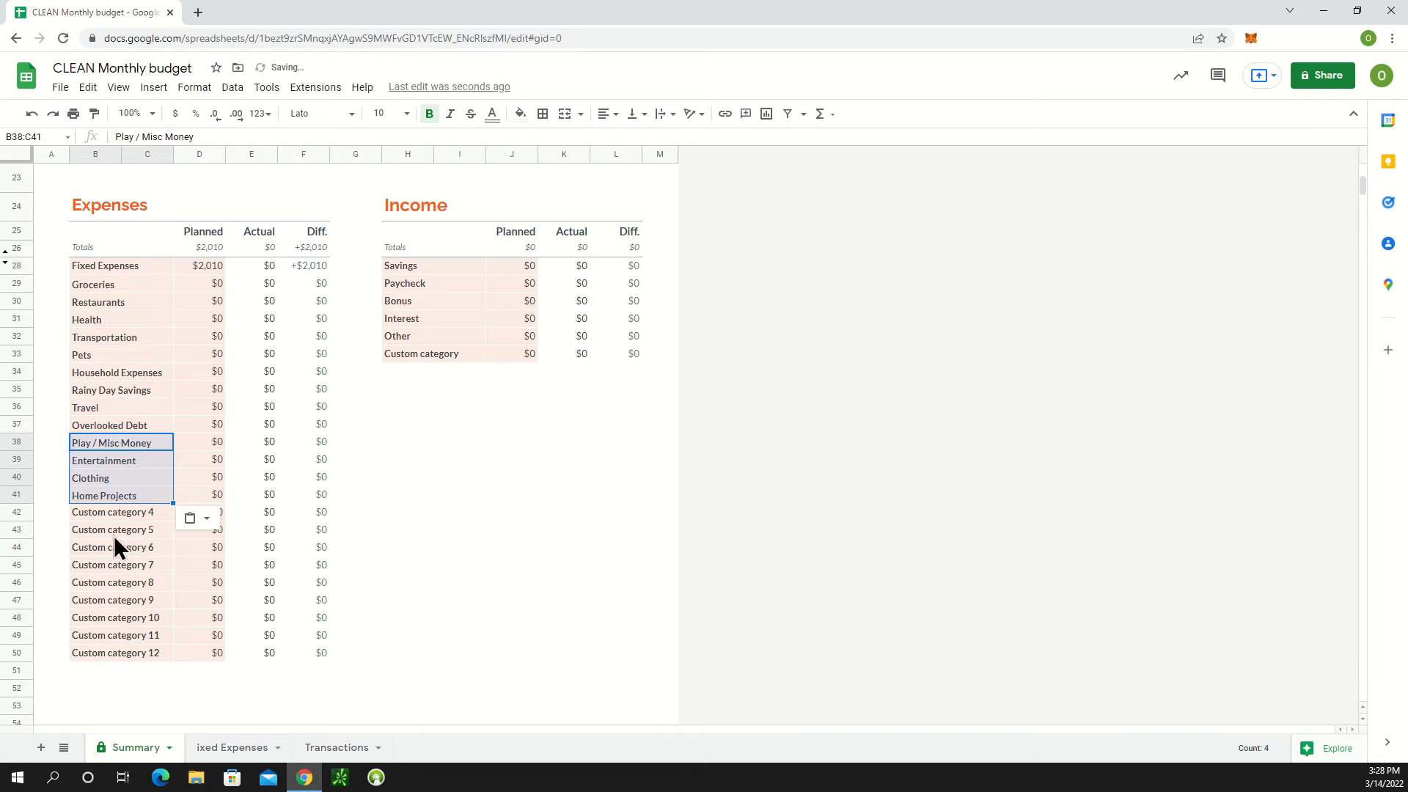
pyautogui.click(99, 512)
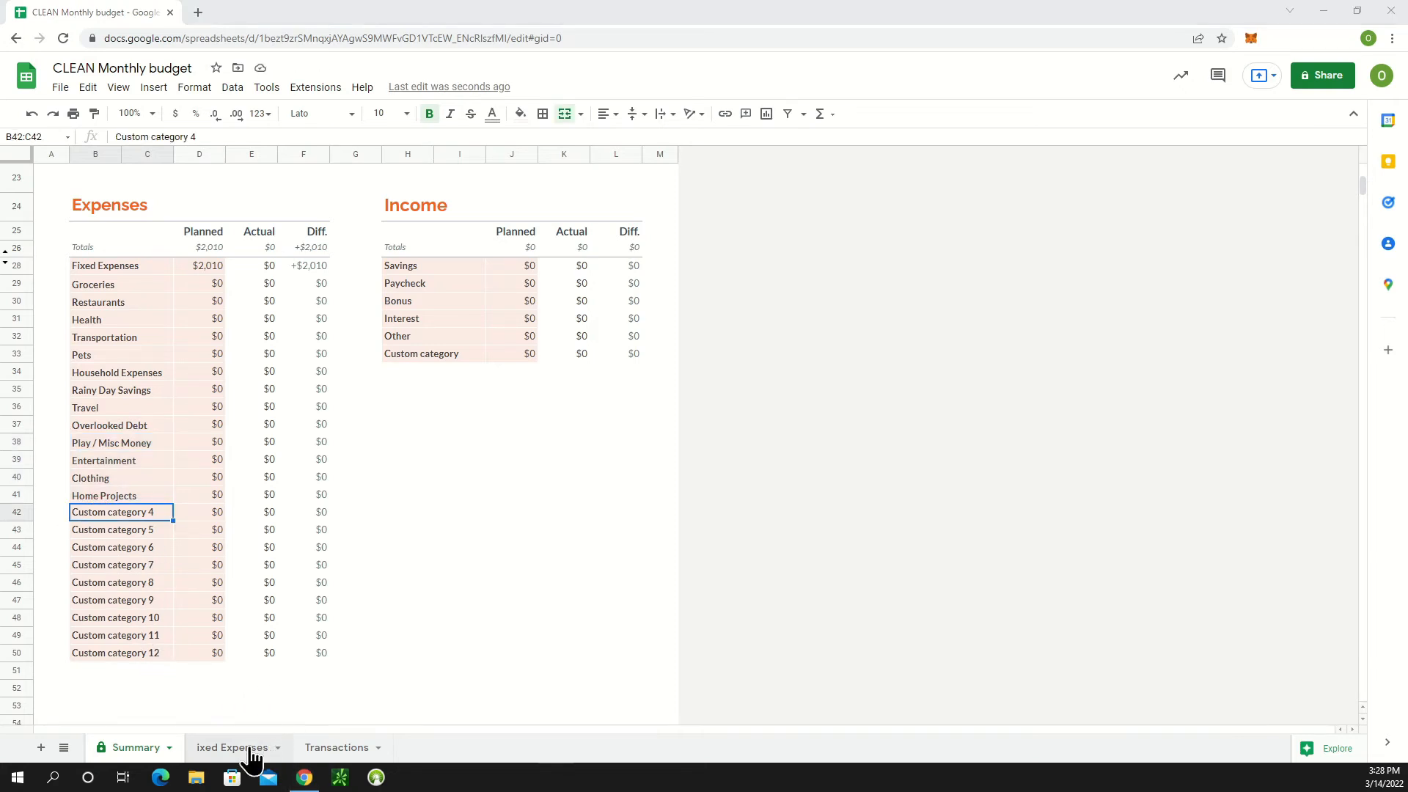
# On the Transactions sheet, open data validation for the expense Category cell E5 and set its cell range to E5:E1000
pyautogui.click(336, 751)
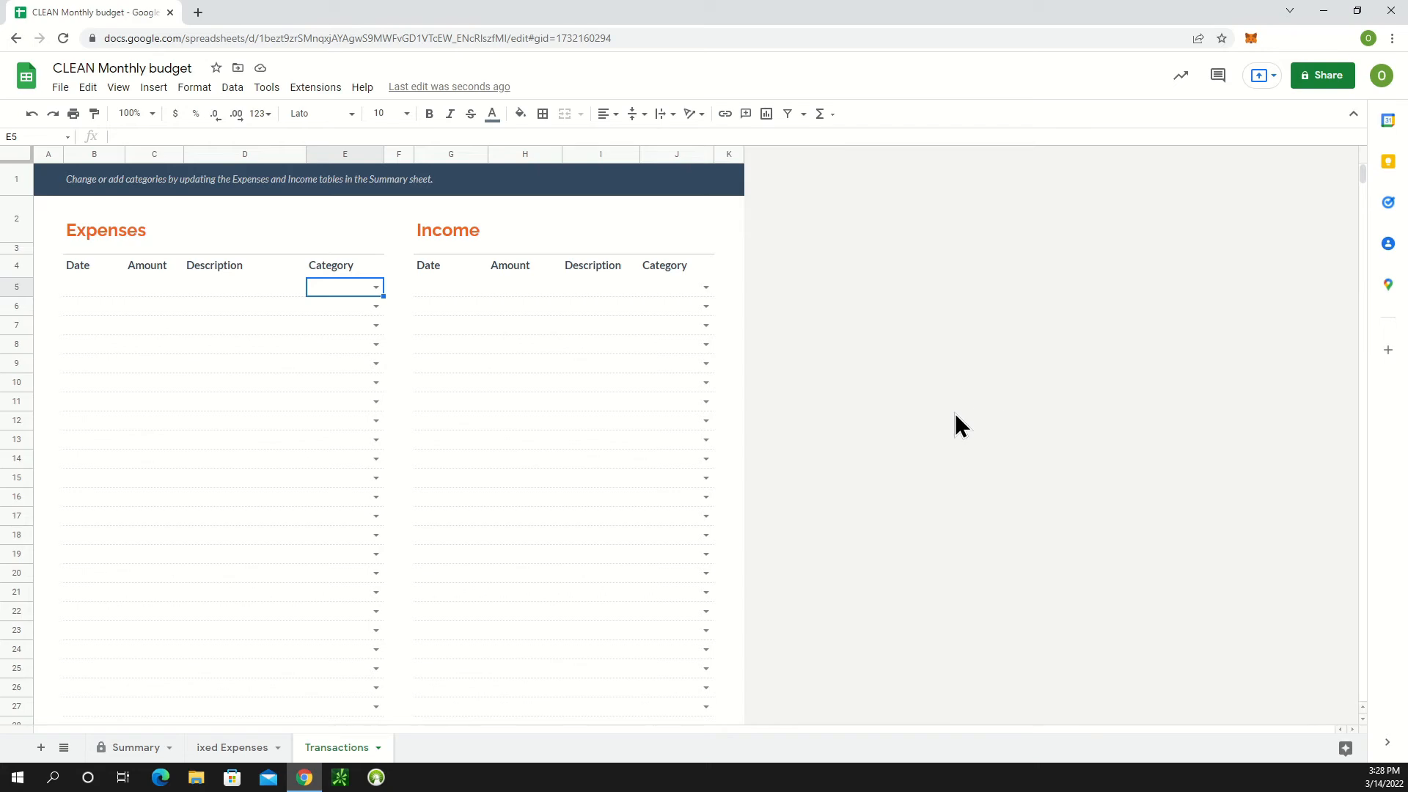
pyautogui.click(375, 287)
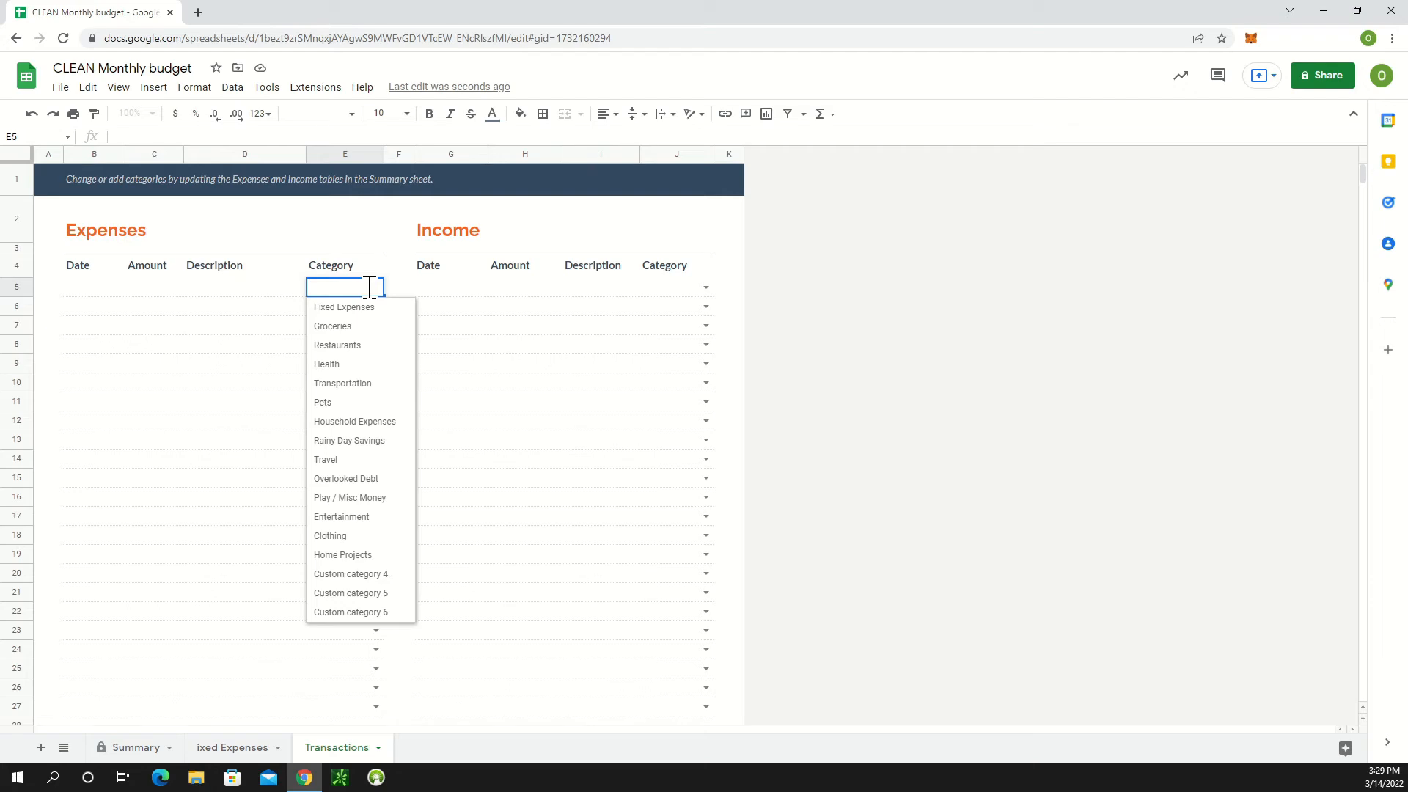
pyautogui.click(364, 294)
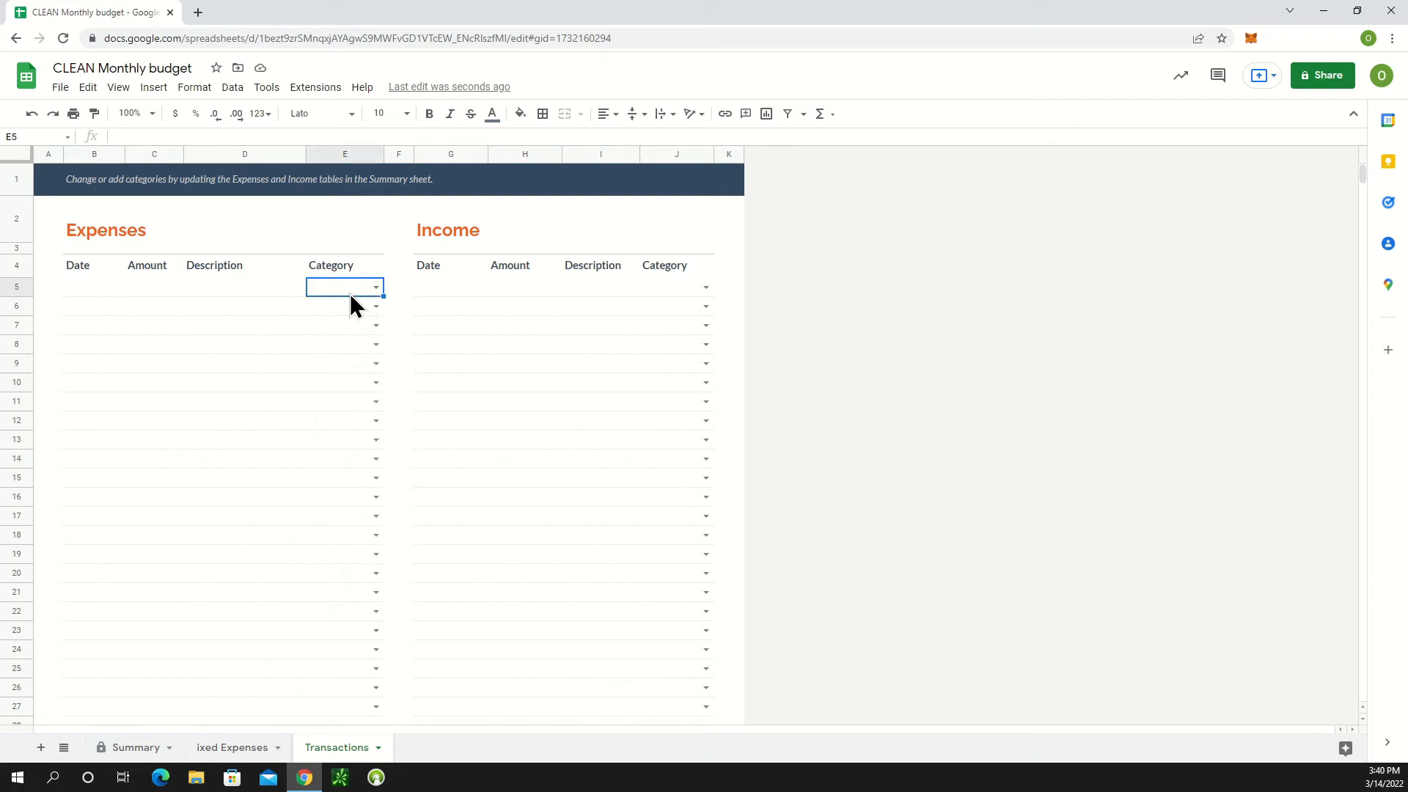
pyautogui.click(232, 88)
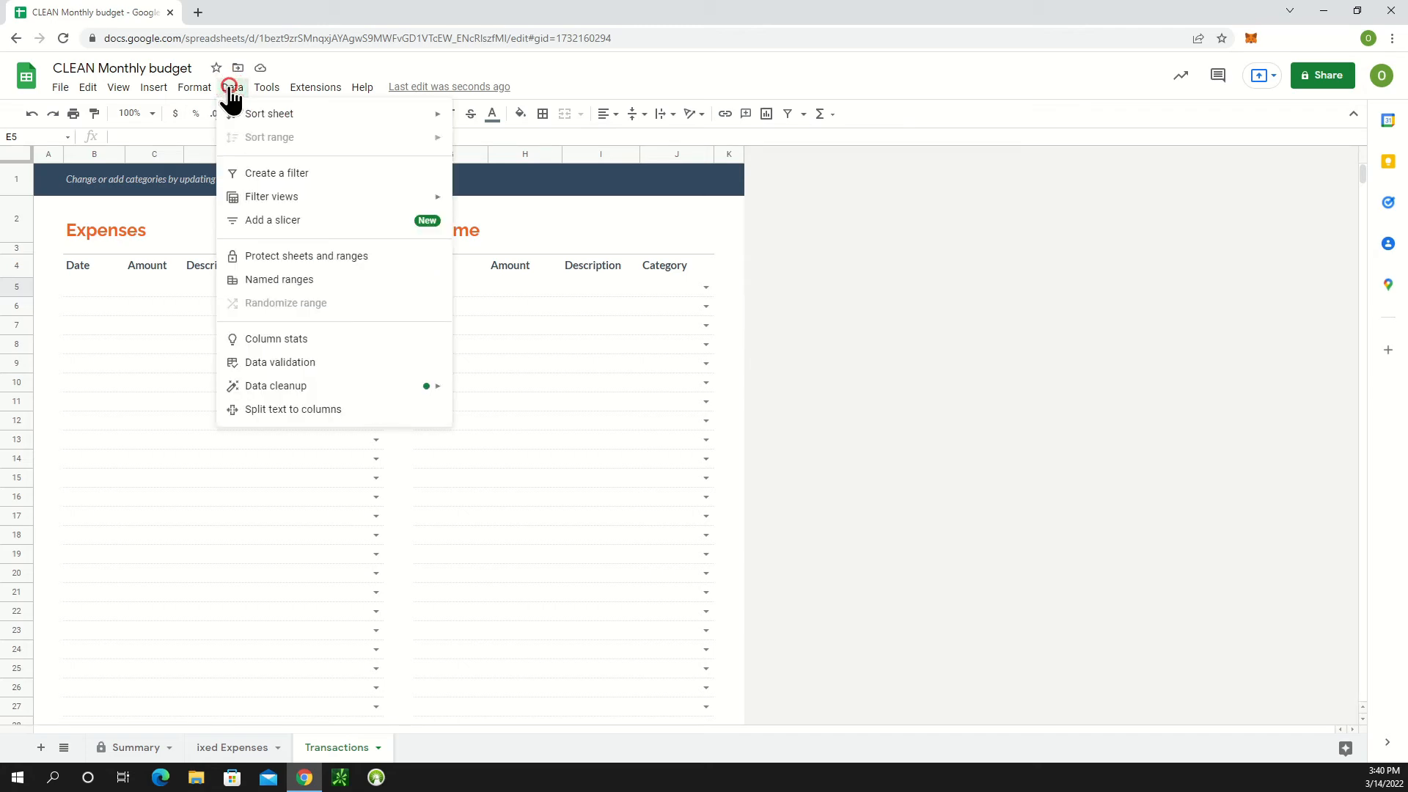
pyautogui.click(269, 362)
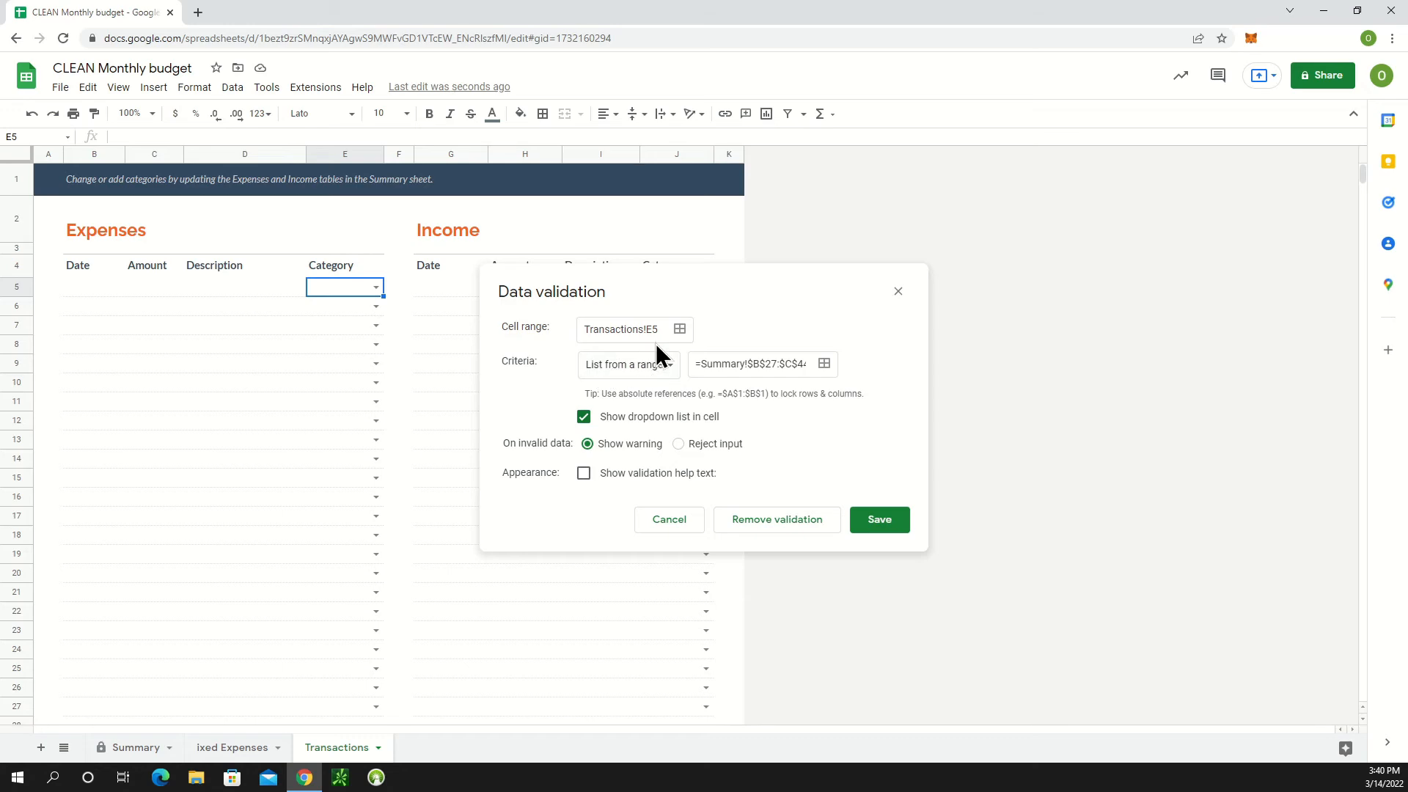
pyautogui.click(680, 329)
pyautogui.click(604, 332)
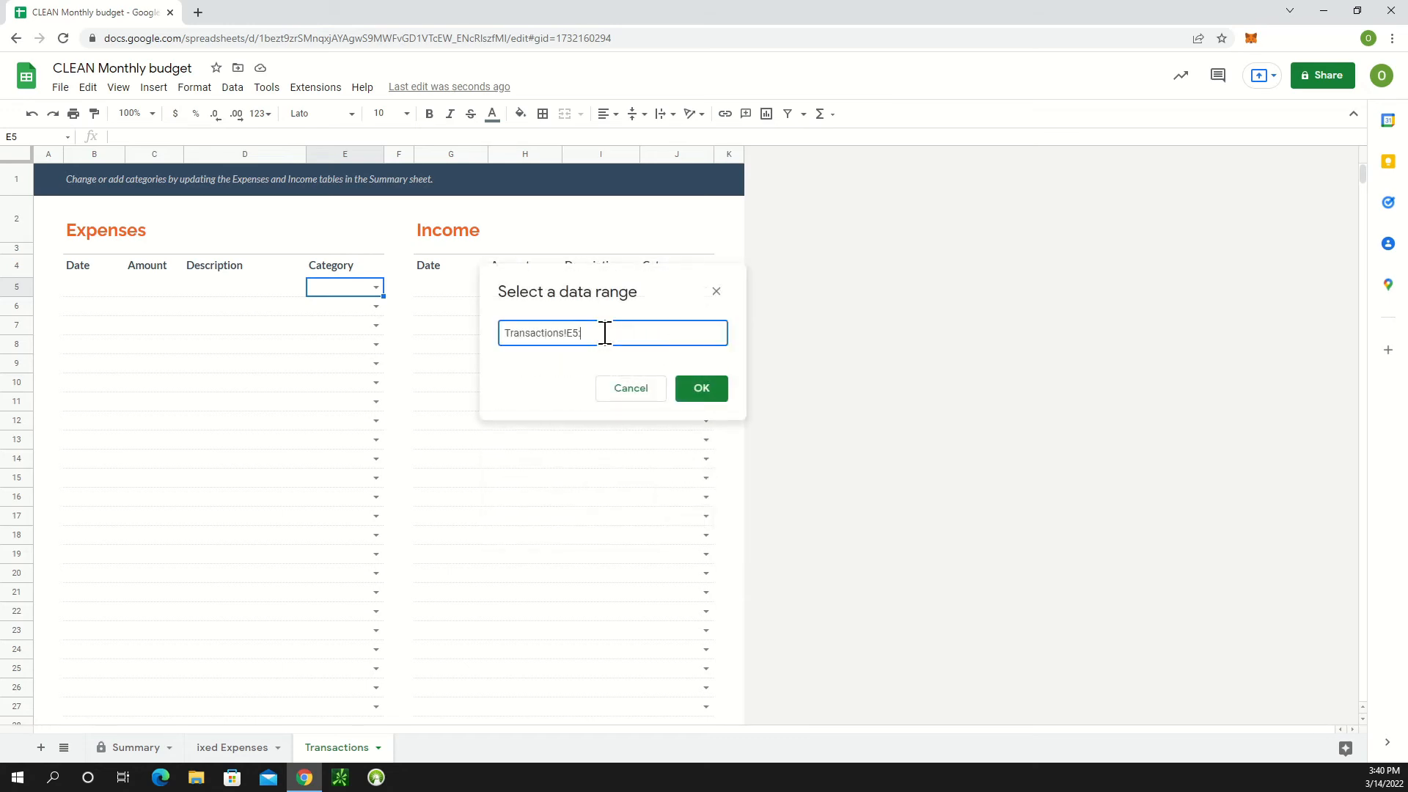
pyautogui.write(':E1')
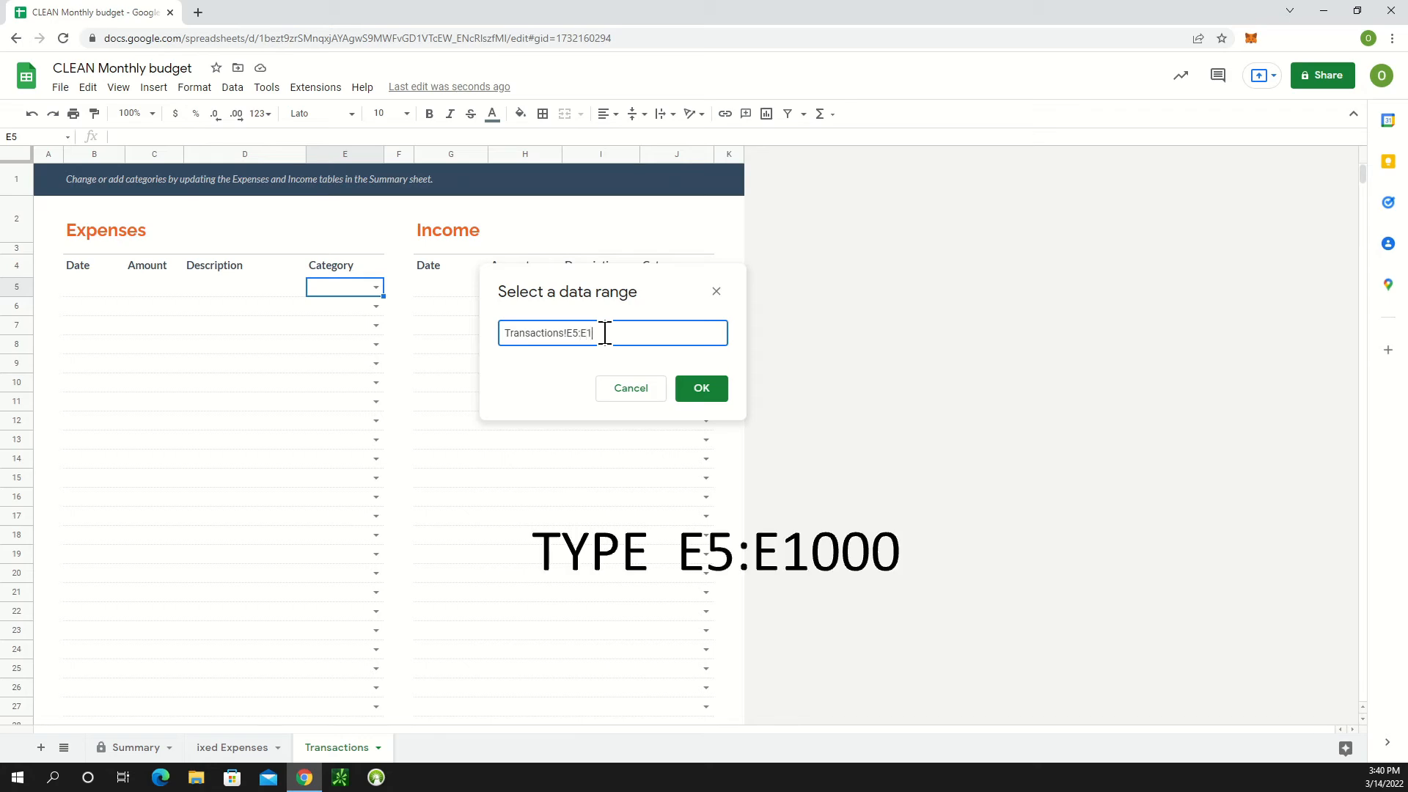
pyautogui.write('000')
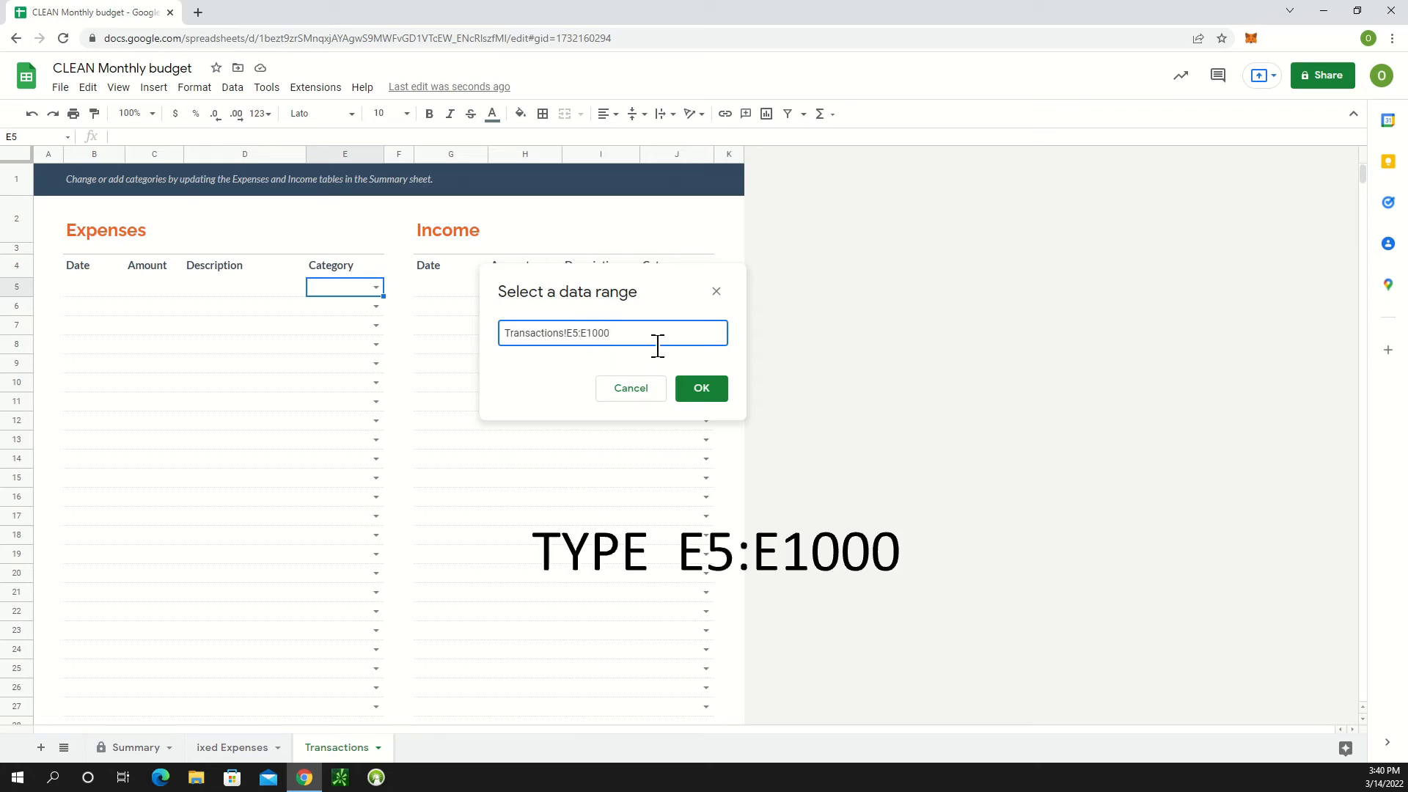
pyautogui.click(708, 388)
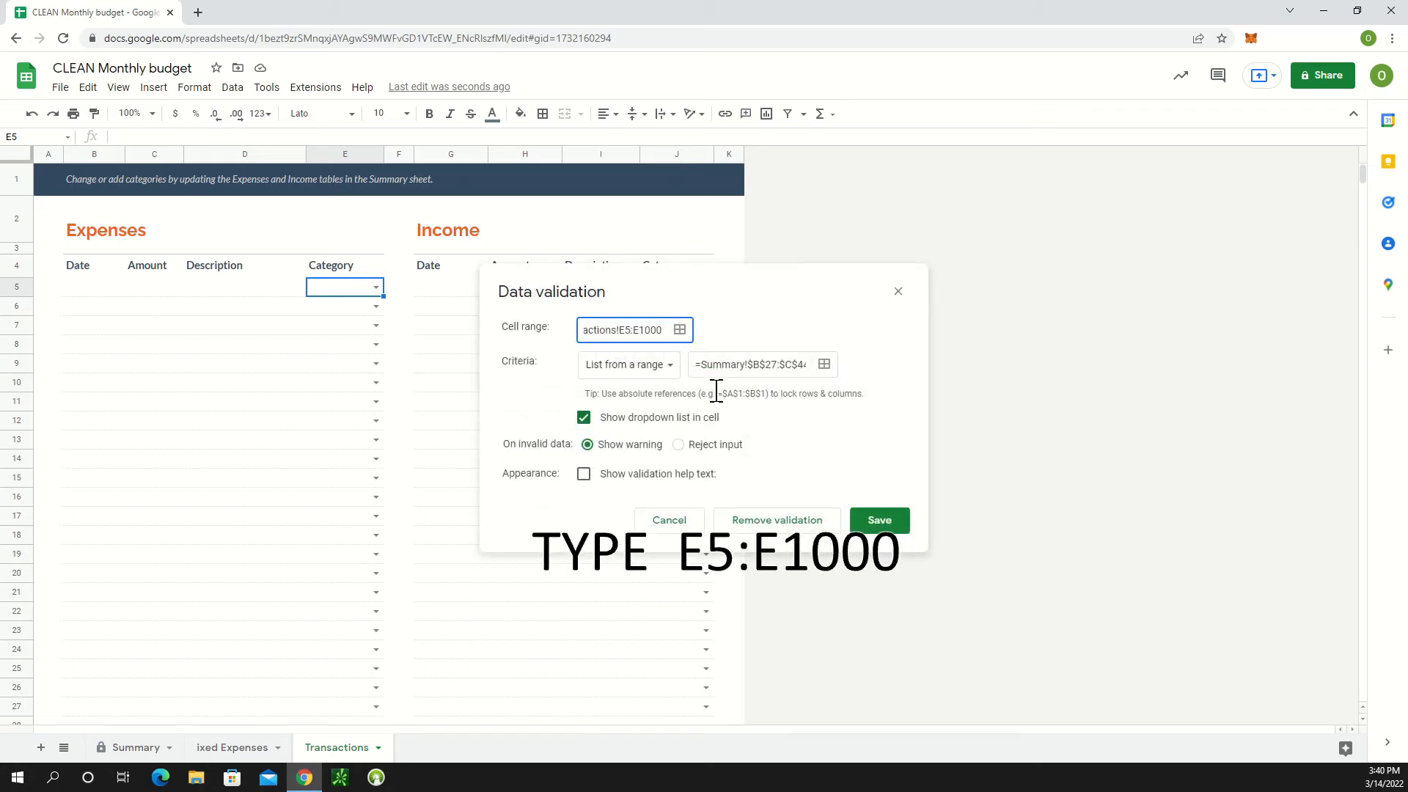
# Set the validation's list range to Summary!$B$27:$C$50, save it, and check the category dropdown in E5
pyautogui.click(824, 364)
pyautogui.click(619, 332)
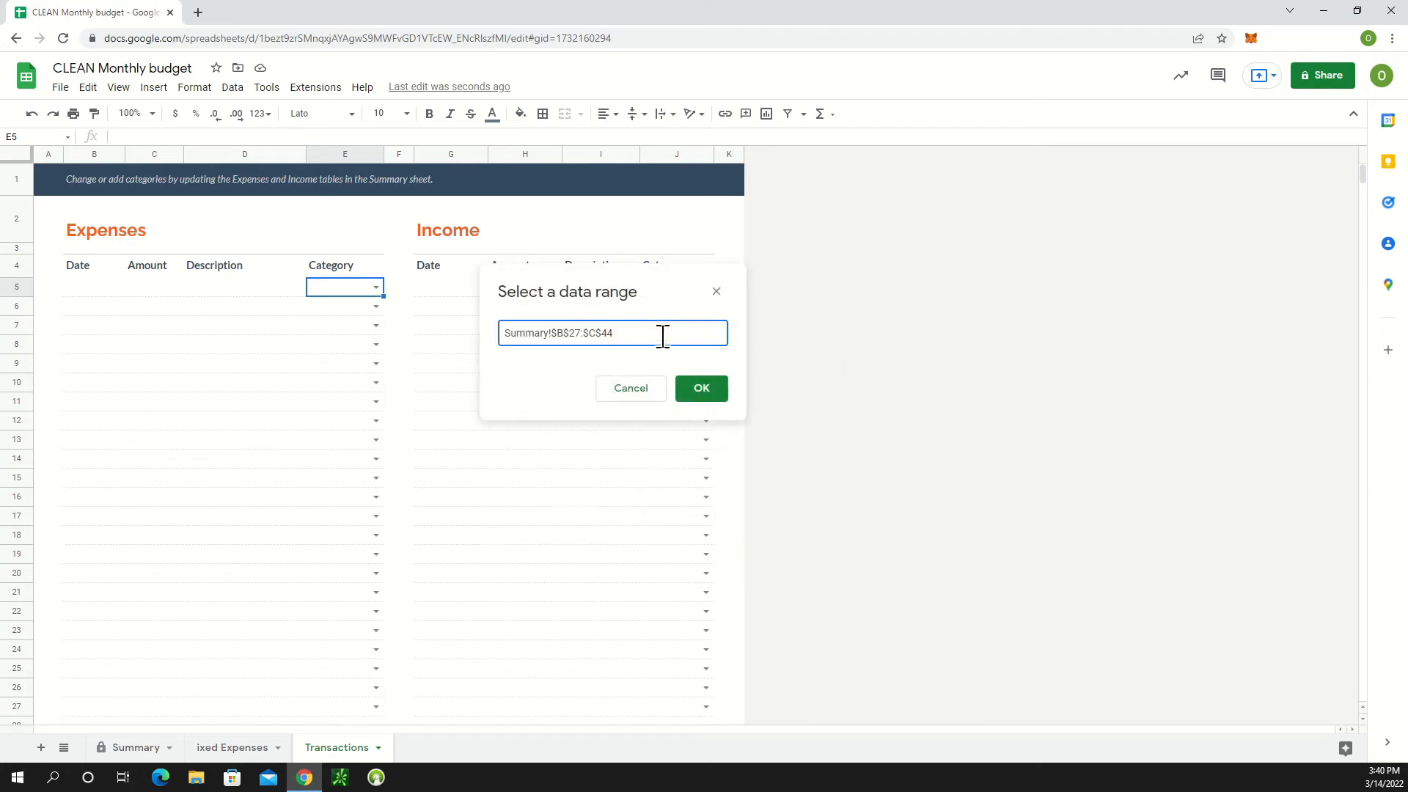
pyautogui.press('BackSpace')
pyautogui.press('BackSpace')
pyautogui.write('50')
pyautogui.click(715, 396)
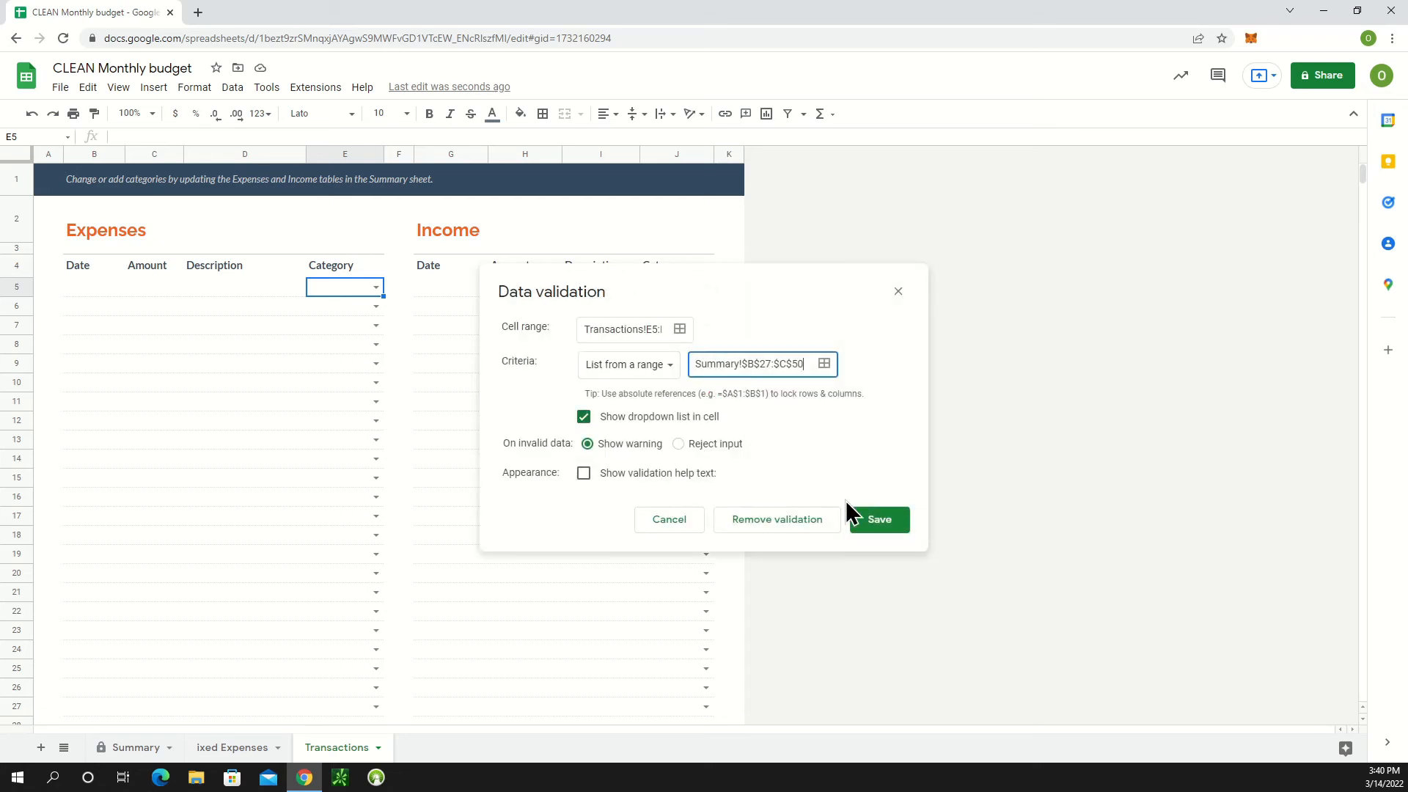
pyautogui.click(882, 522)
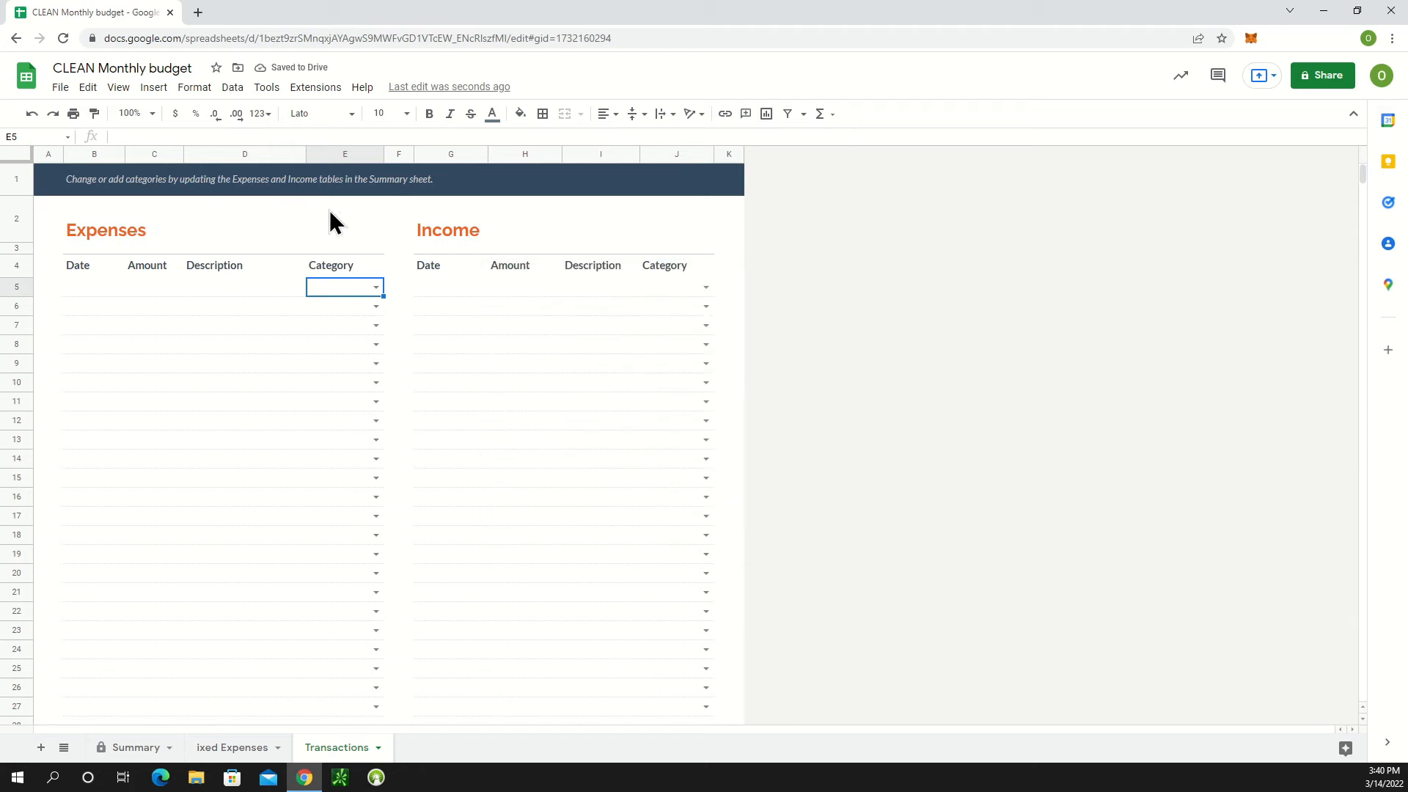
pyautogui.click(376, 288)
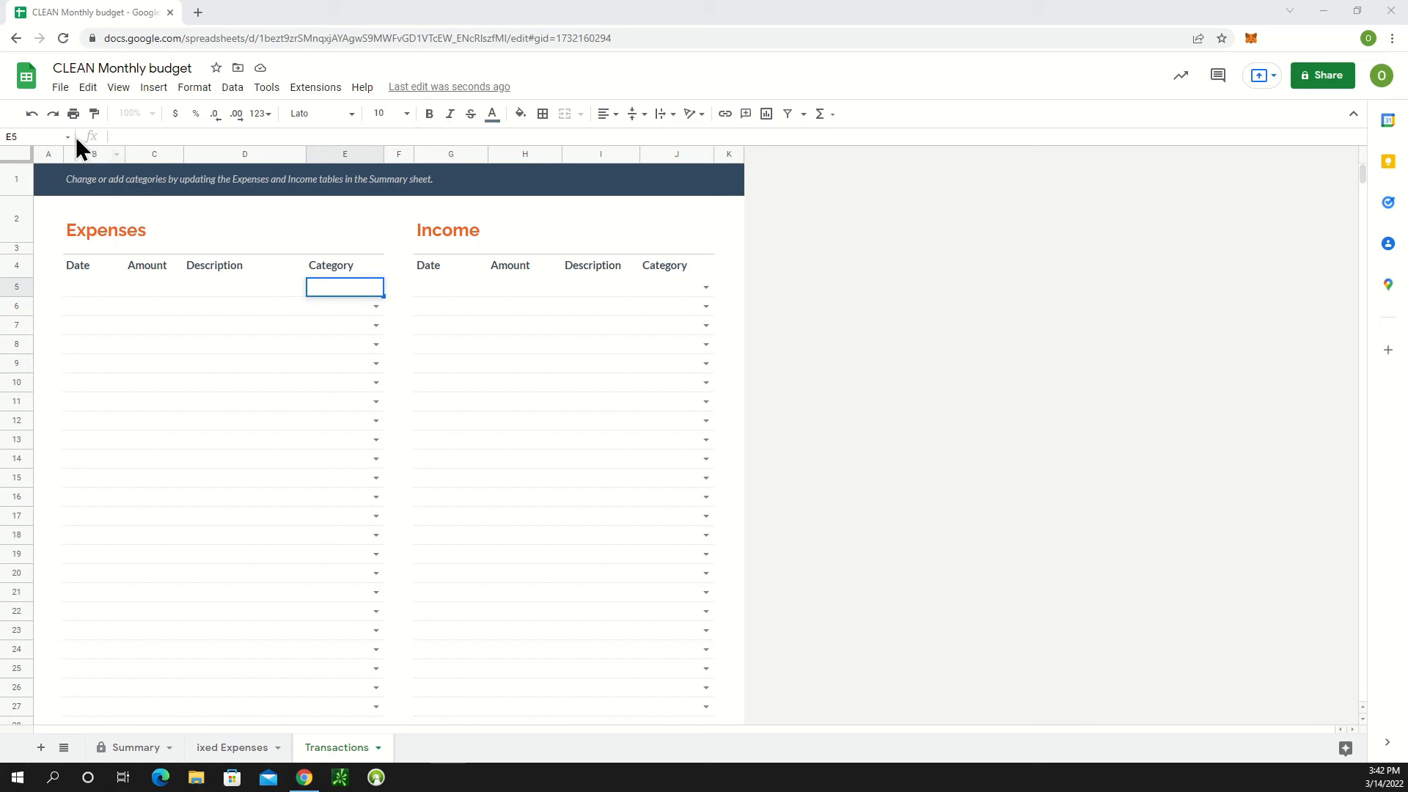
# Make a copy of the clean budget spreadsheet in My Drive, naming it March 2022 Budget
pyautogui.click(60, 87)
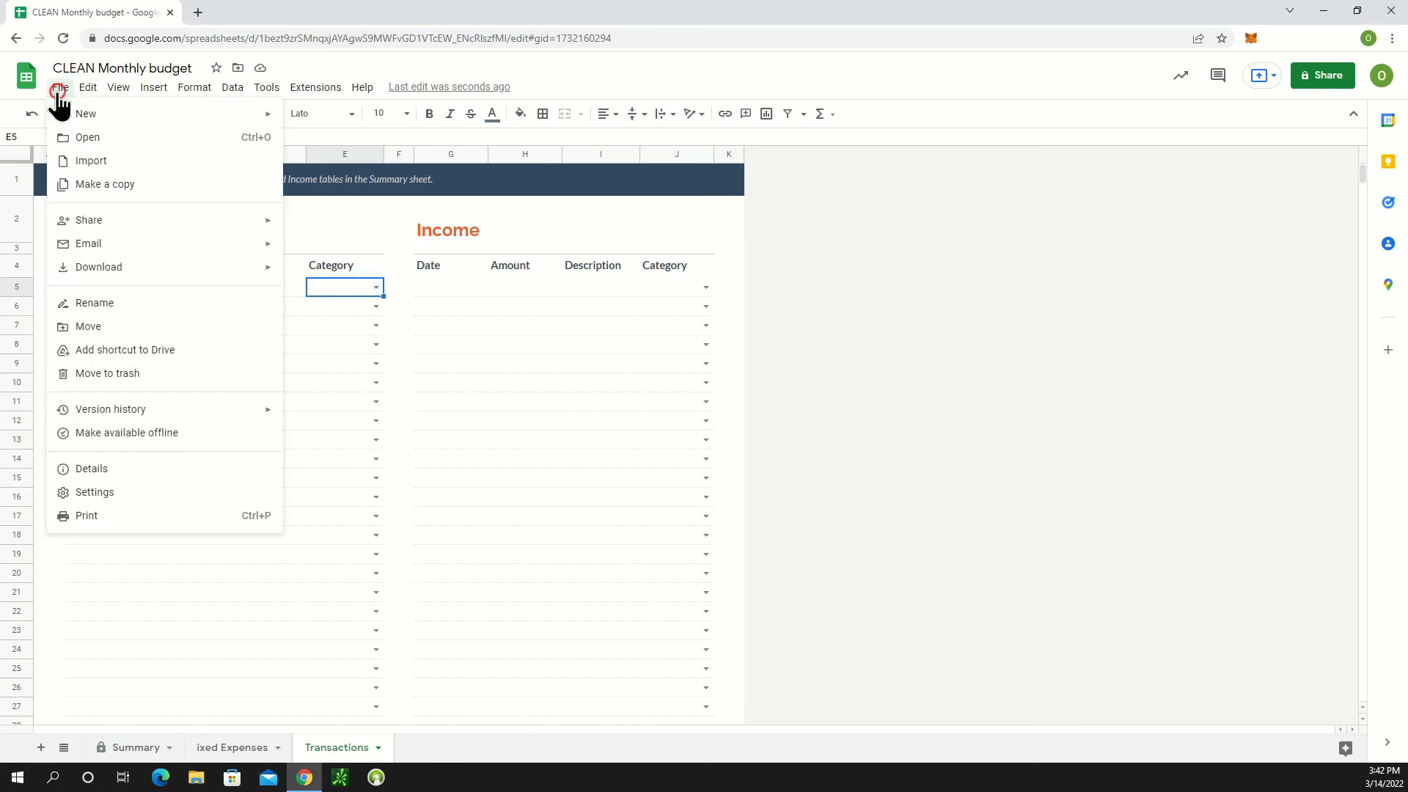
pyautogui.click(126, 188)
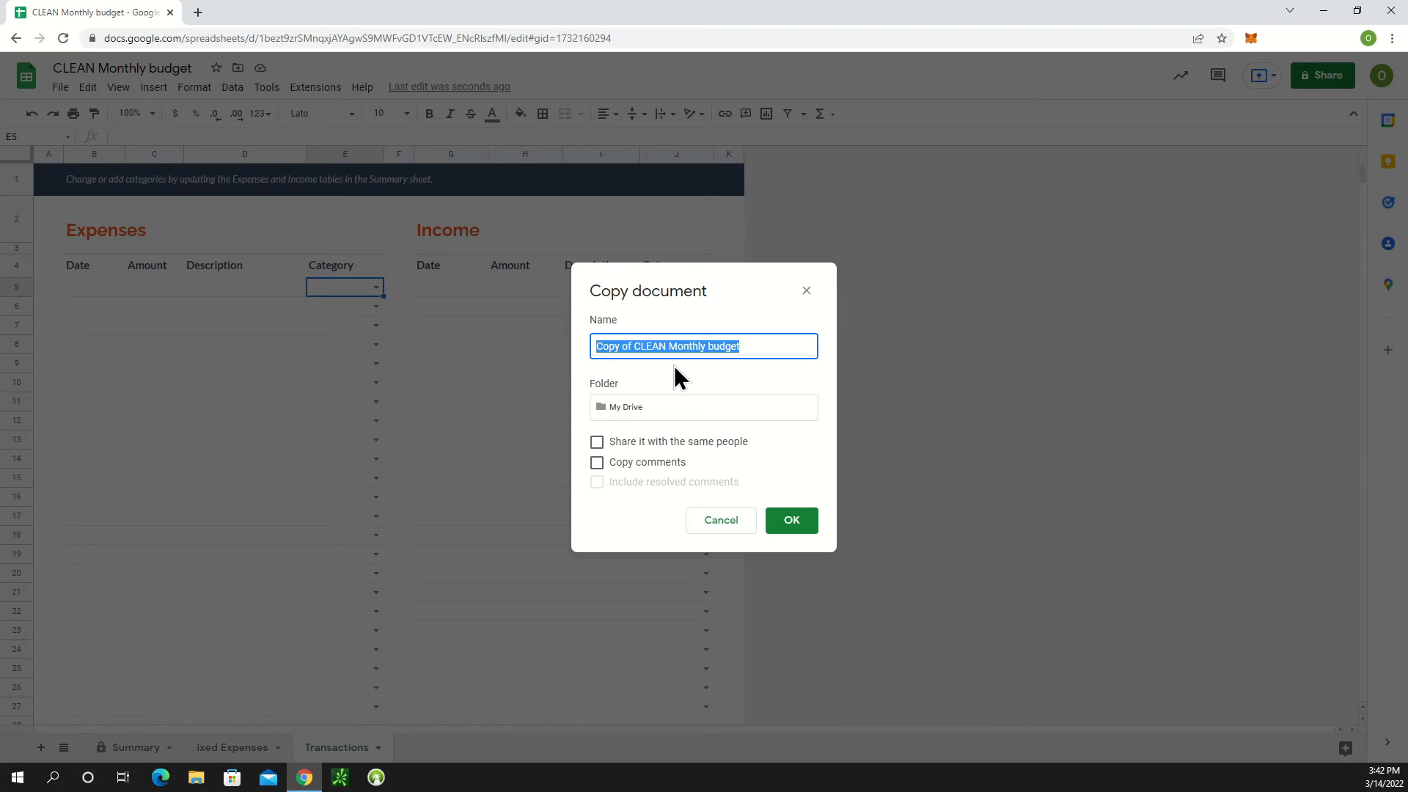
pyautogui.write('March 2022 Budget')
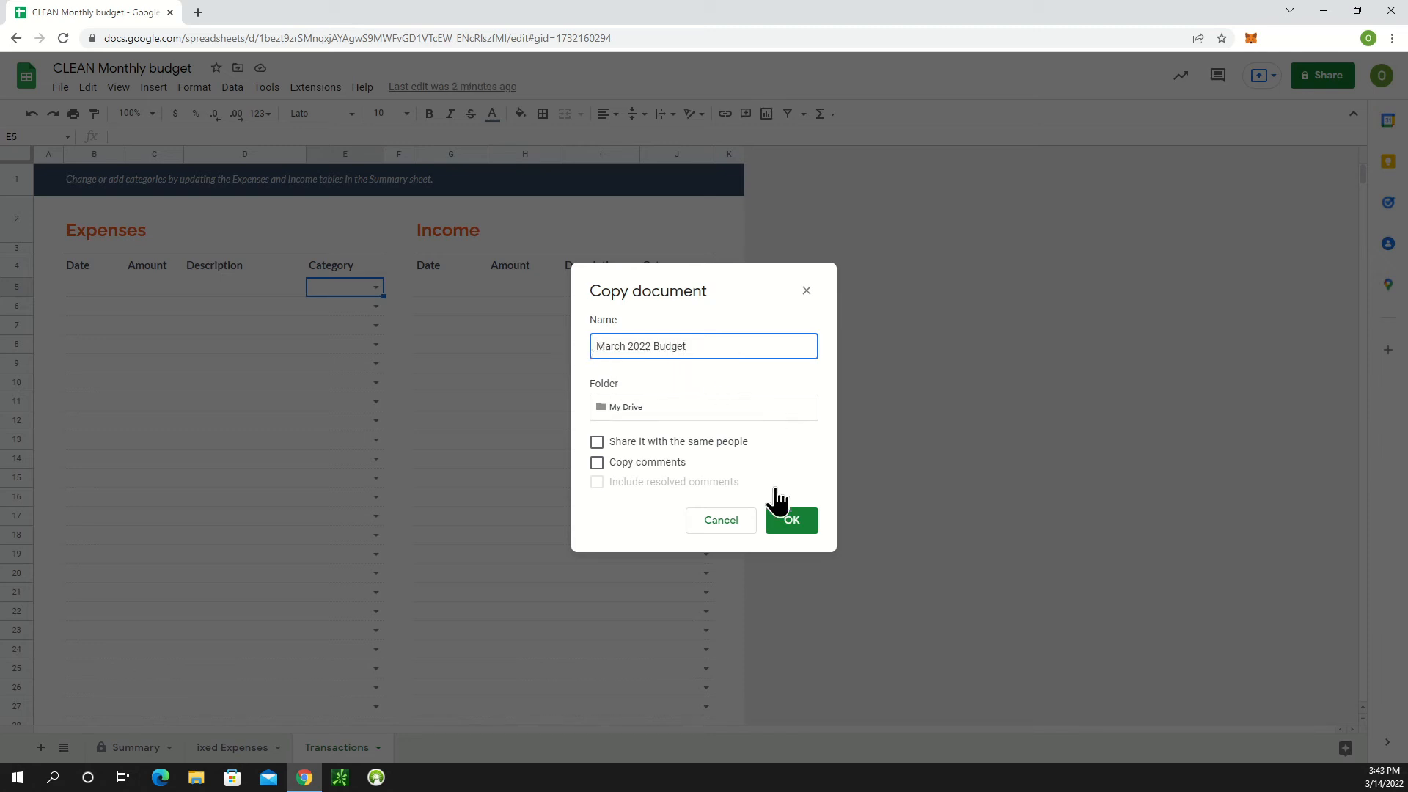
pyautogui.click(794, 526)
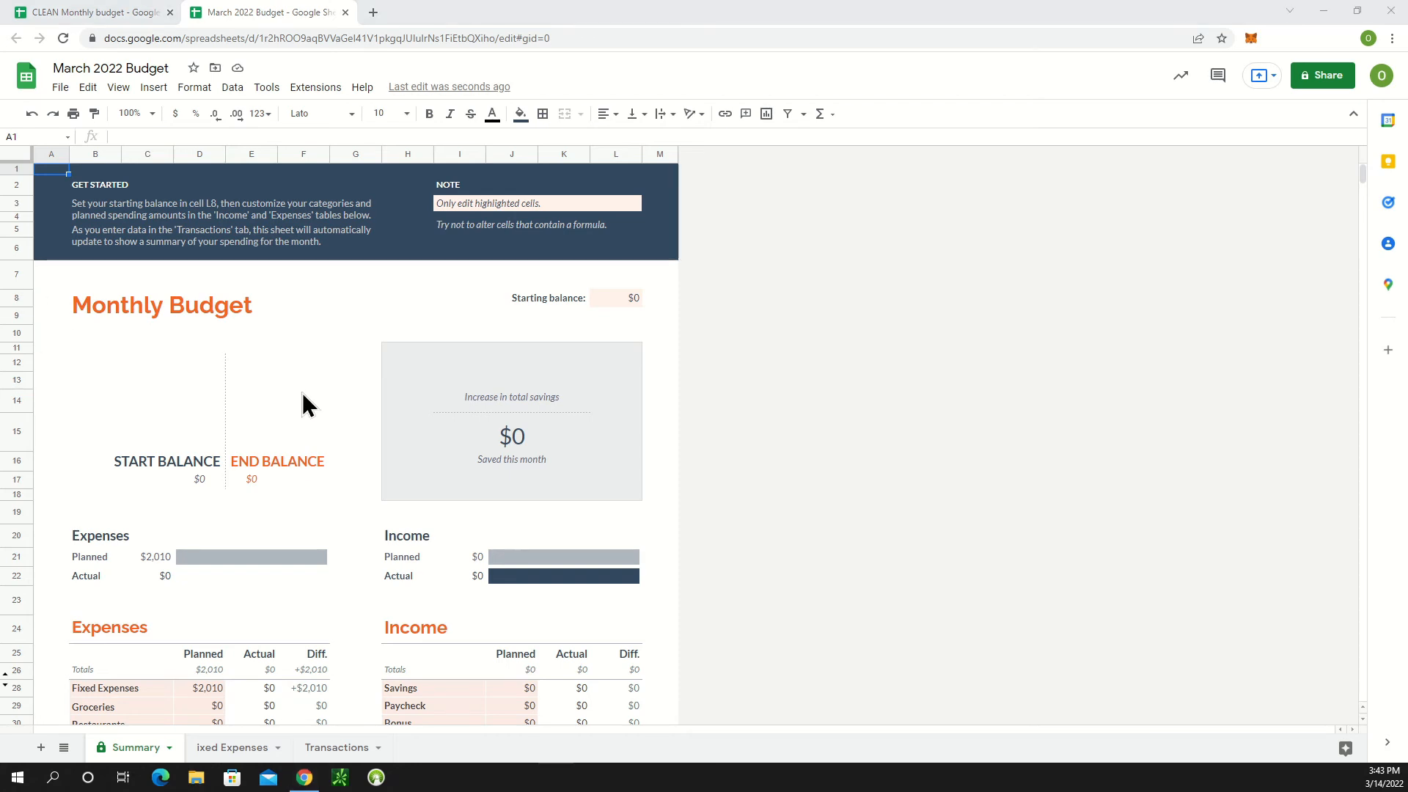
# In the Summary expenses table, enter planned amounts $250, $150, $200, $500, $150, $200, $50, $50, $100, $50 and $150 for Groceries through Entertainment
pyautogui.scroll(-2, 302, 393)
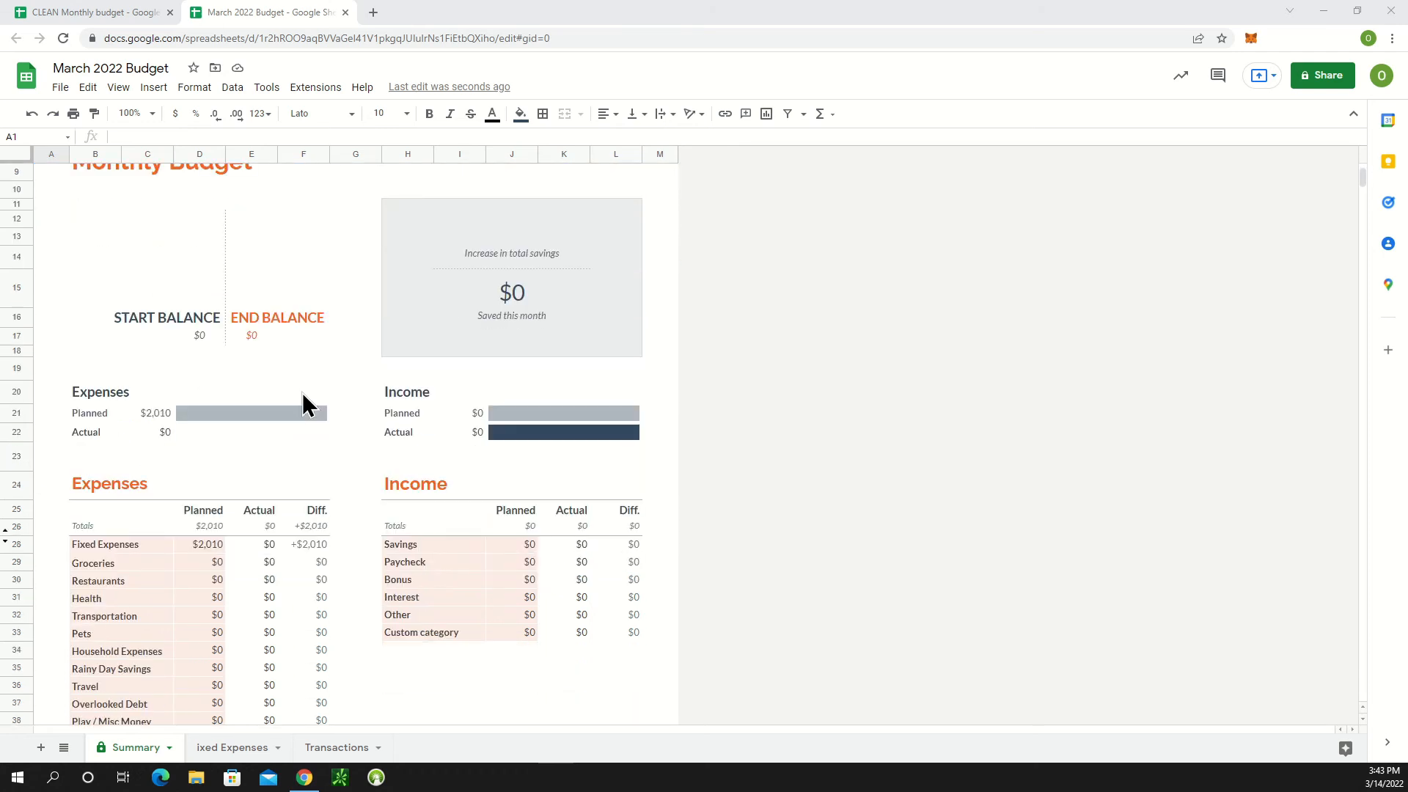
pyautogui.scroll(1, 302, 394)
pyautogui.scroll(-2, 302, 394)
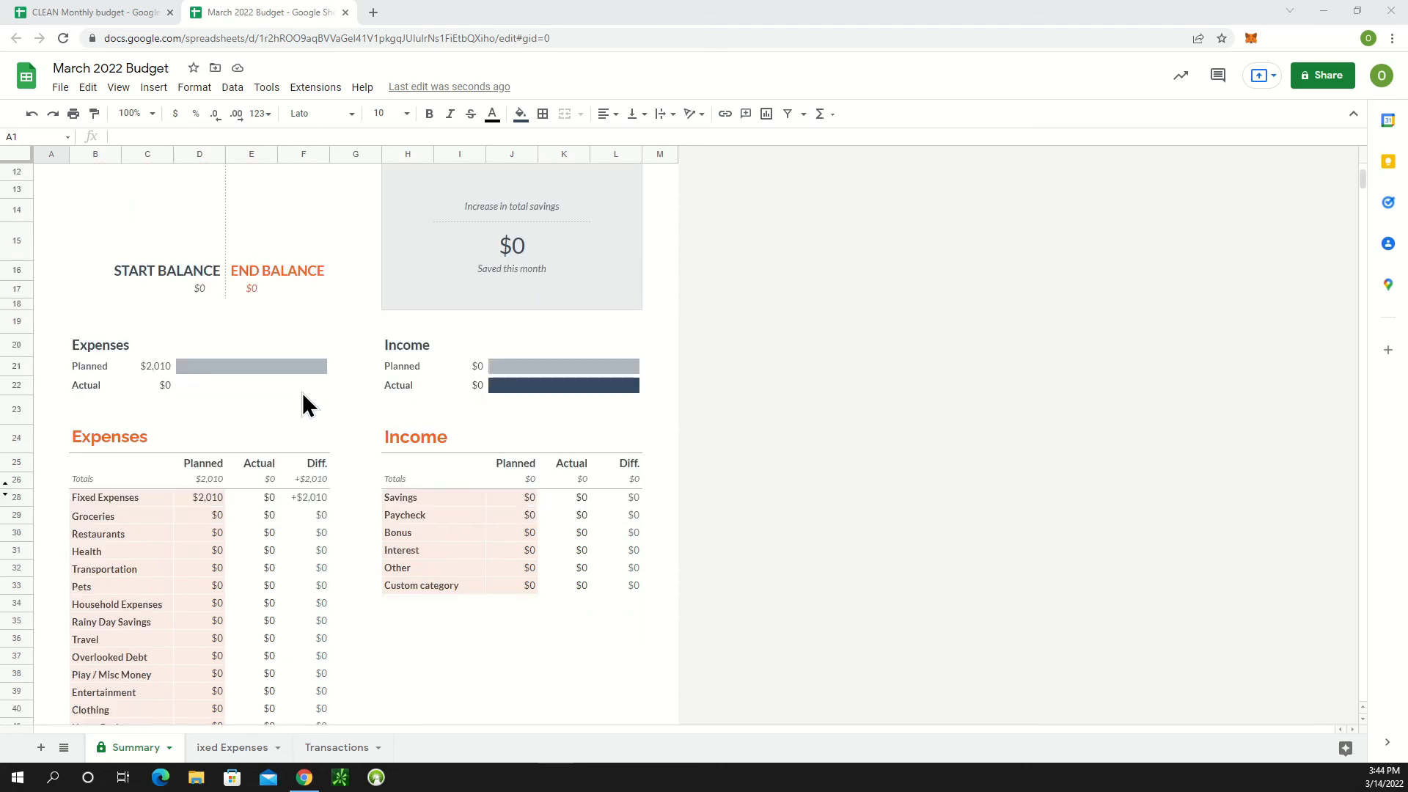
pyautogui.scroll(-3, 302, 394)
pyautogui.scroll(-1, 301, 401)
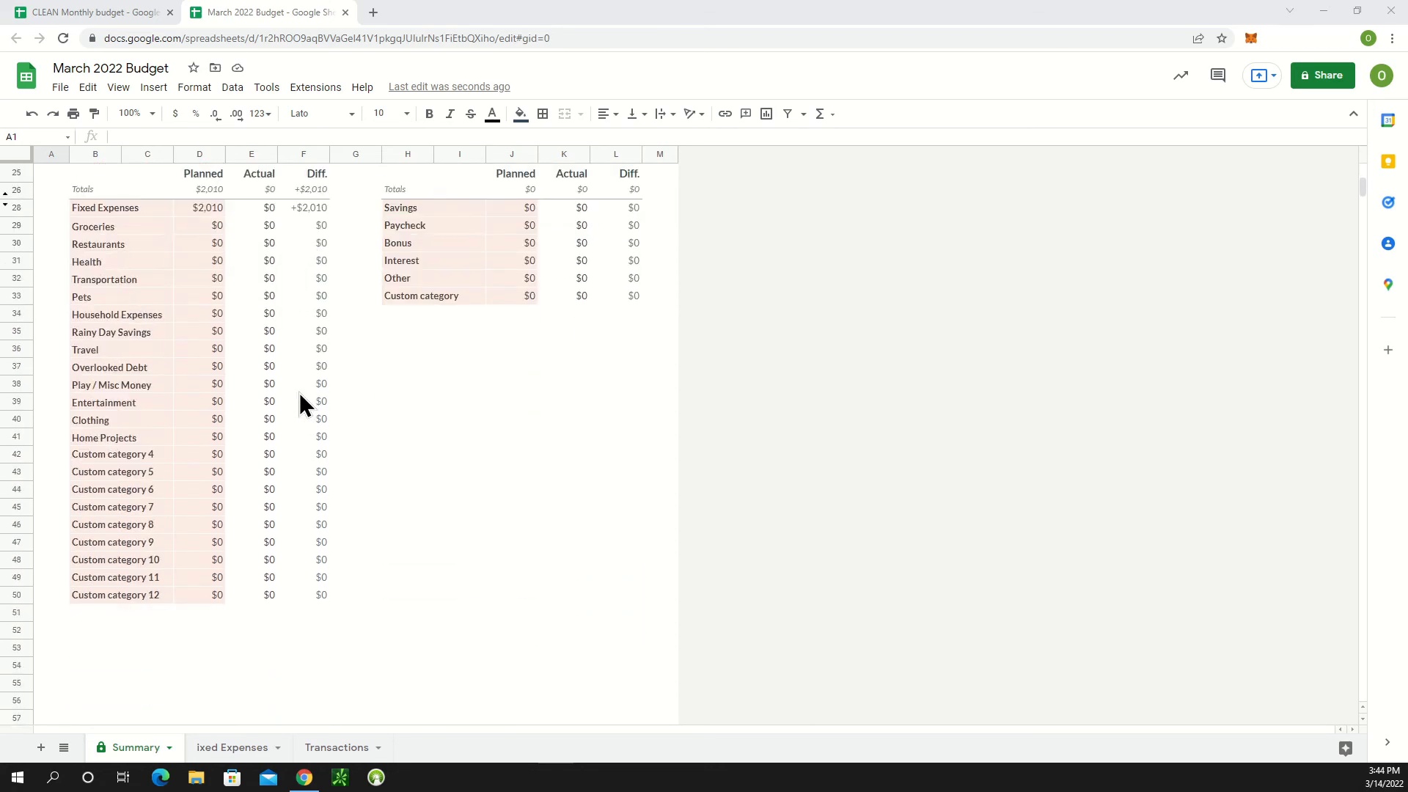
pyautogui.scroll(1, 135, 583)
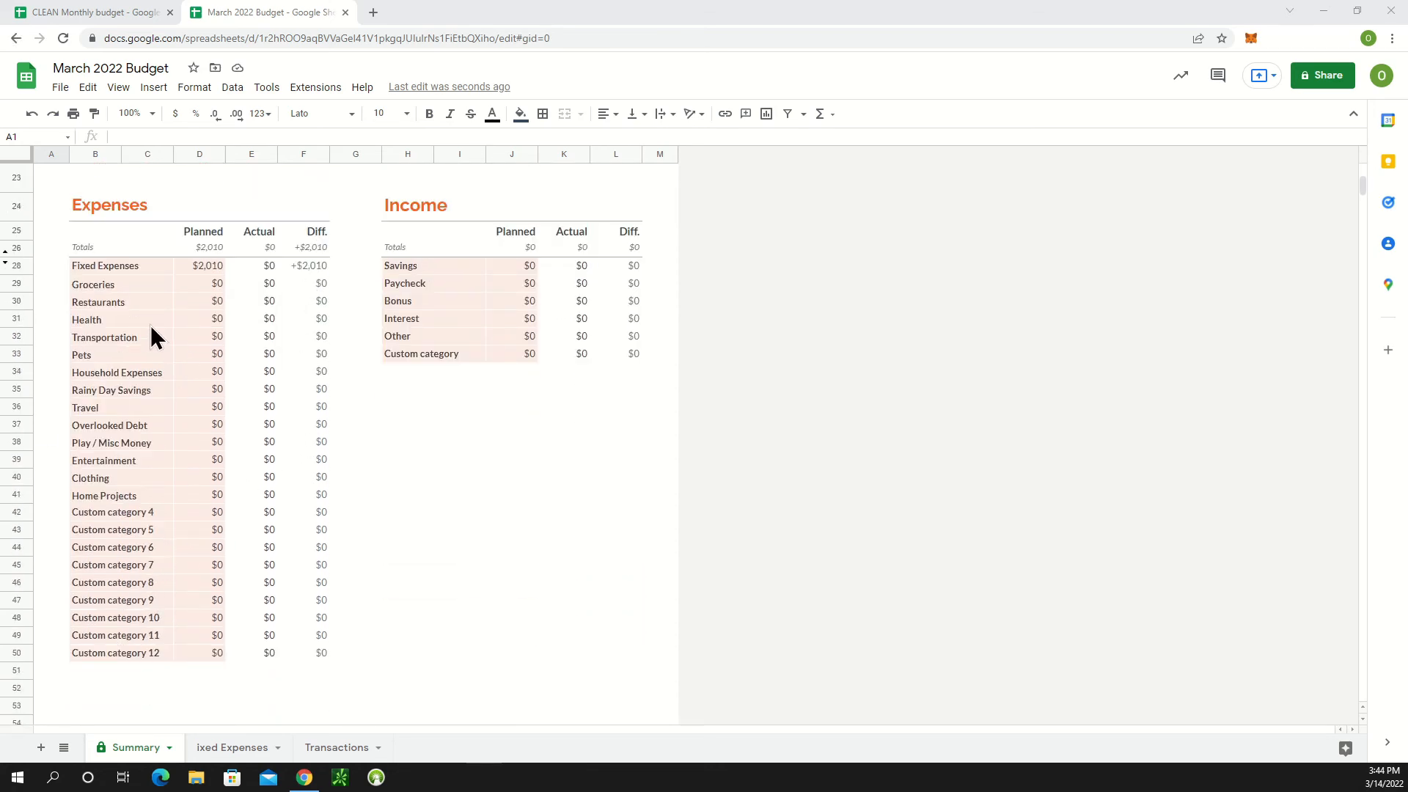
pyautogui.click(97, 283)
pyautogui.moveTo(94, 284); pyautogui.dragTo(192, 435)
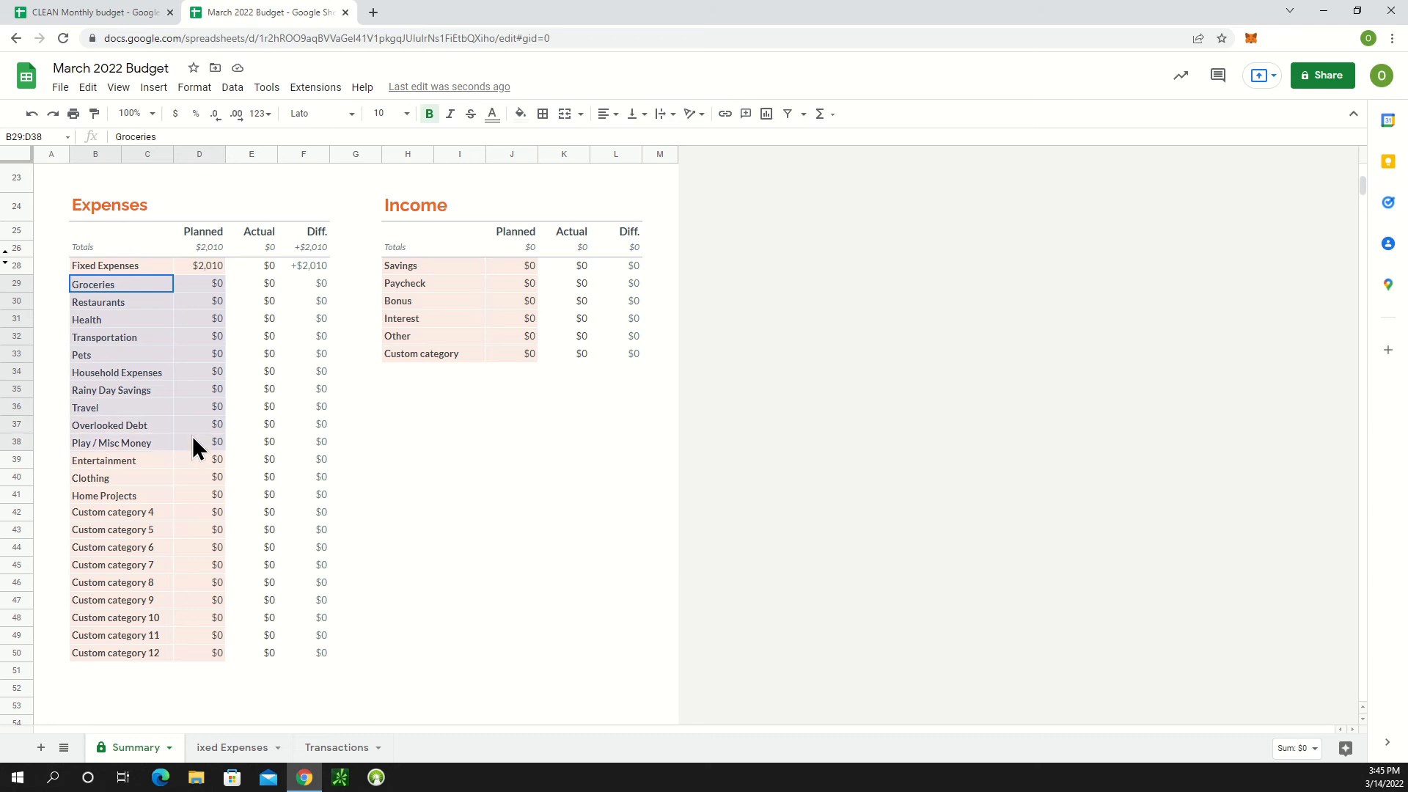
pyautogui.moveTo(192, 436); pyautogui.dragTo(193, 455)
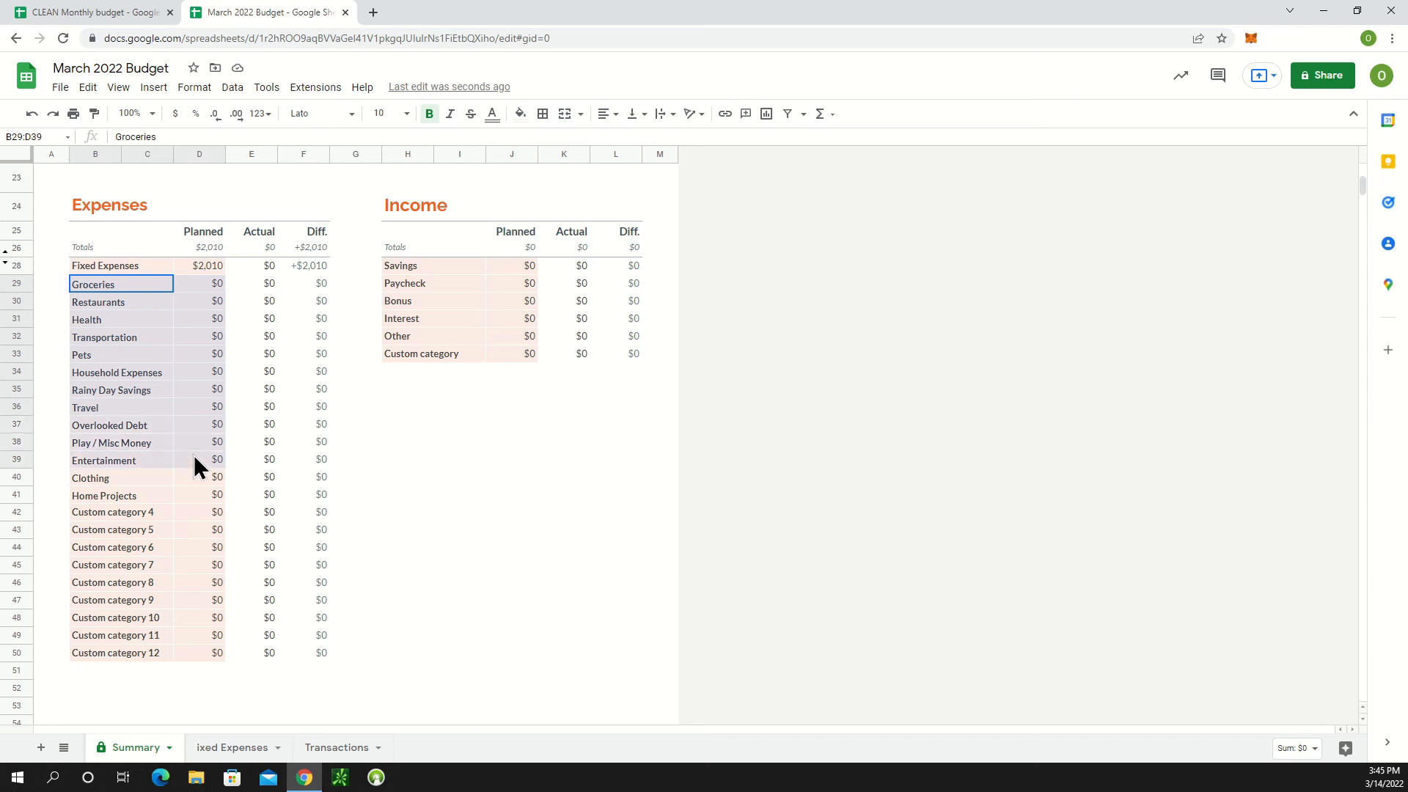
pyautogui.write('$250 $150 $200 $500 $150 $200 $50 $50 $100 $50 $150')
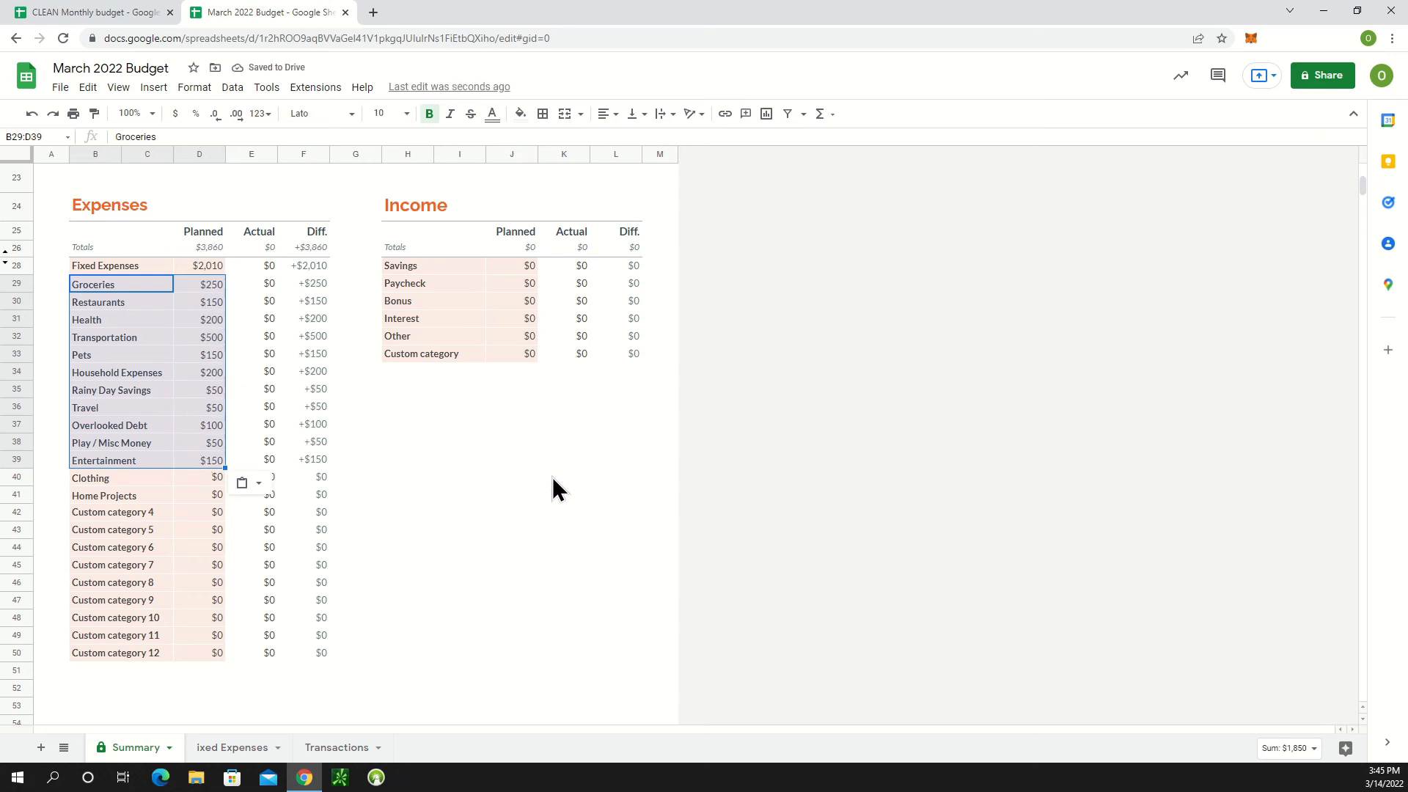
pyautogui.scroll(2, 572, 488)
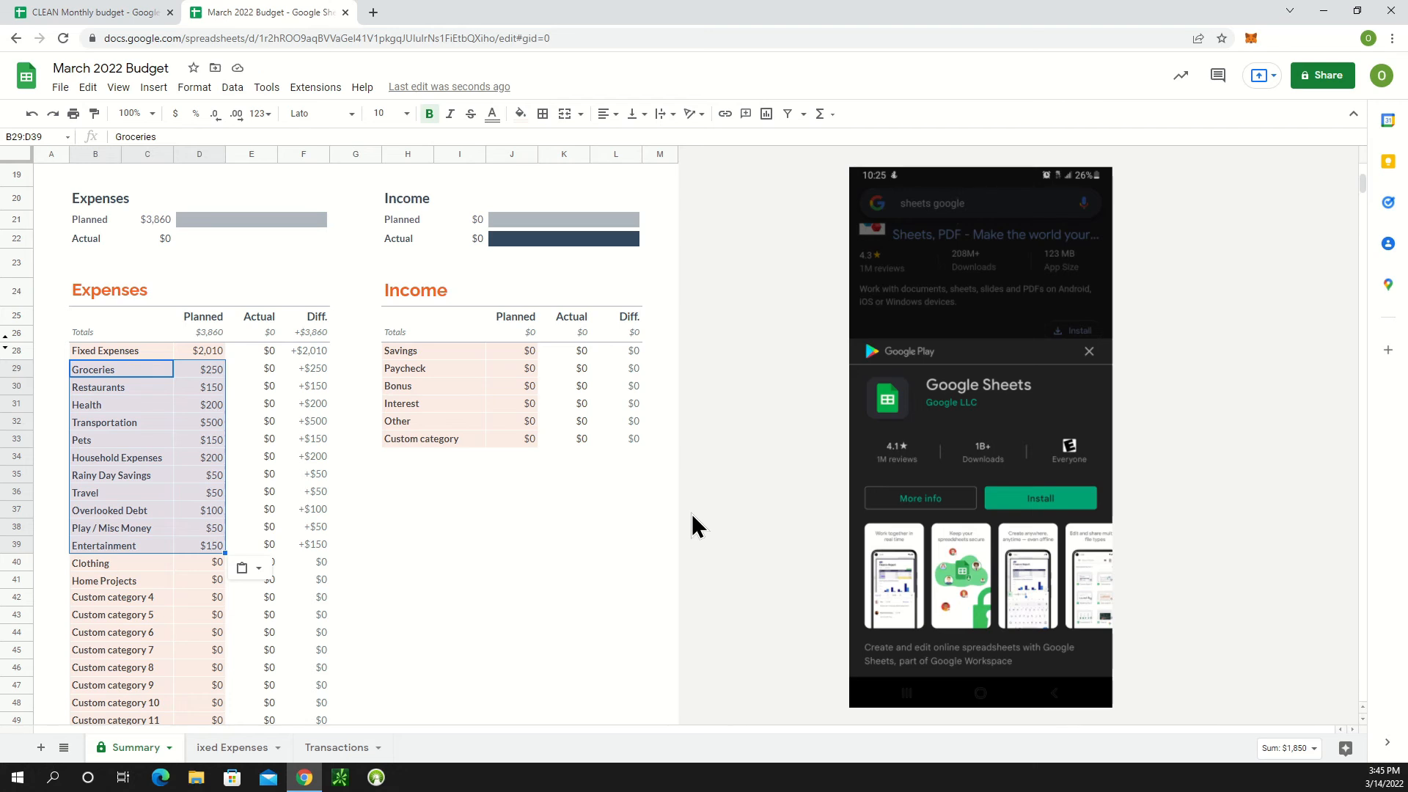
pyautogui.scroll(1, 693, 513)
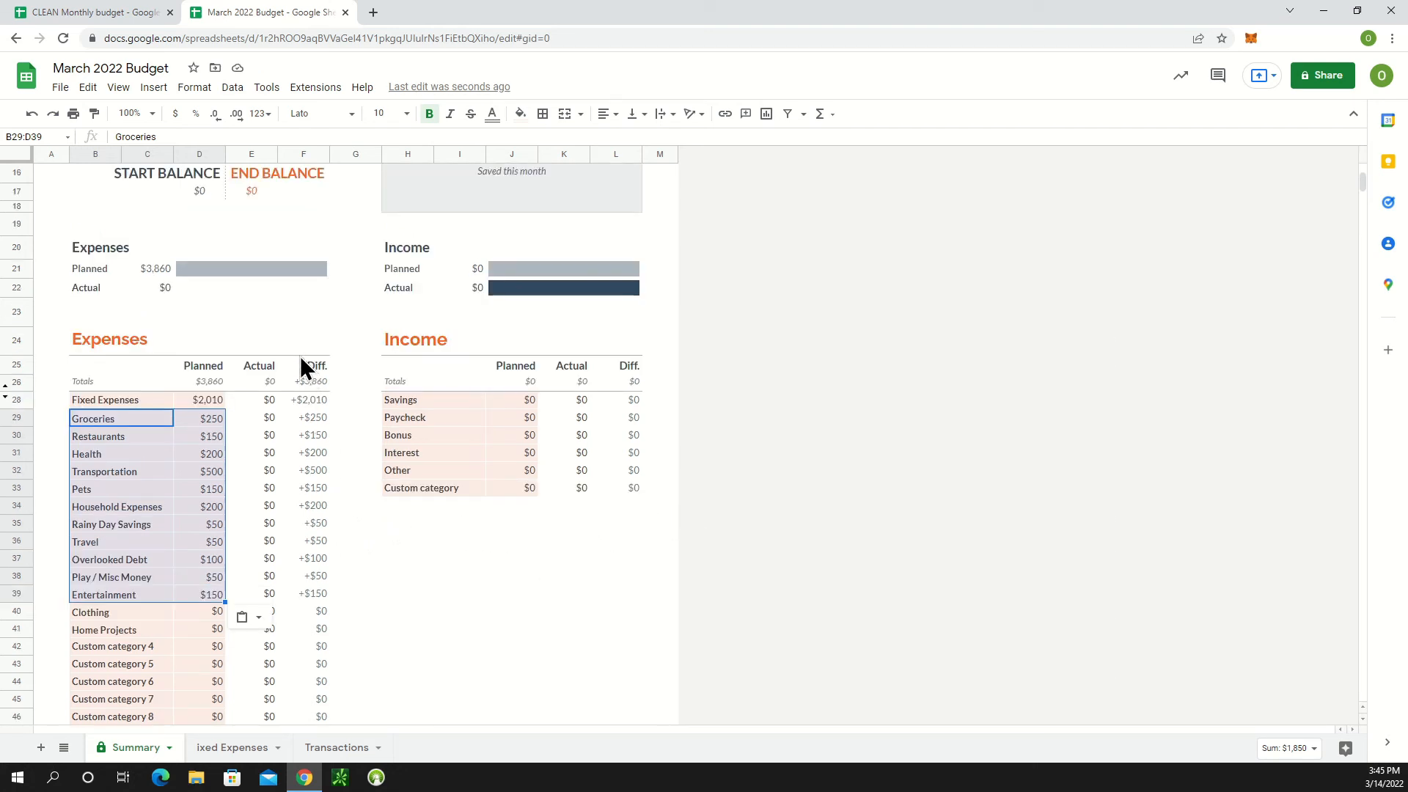
pyautogui.click(339, 324)
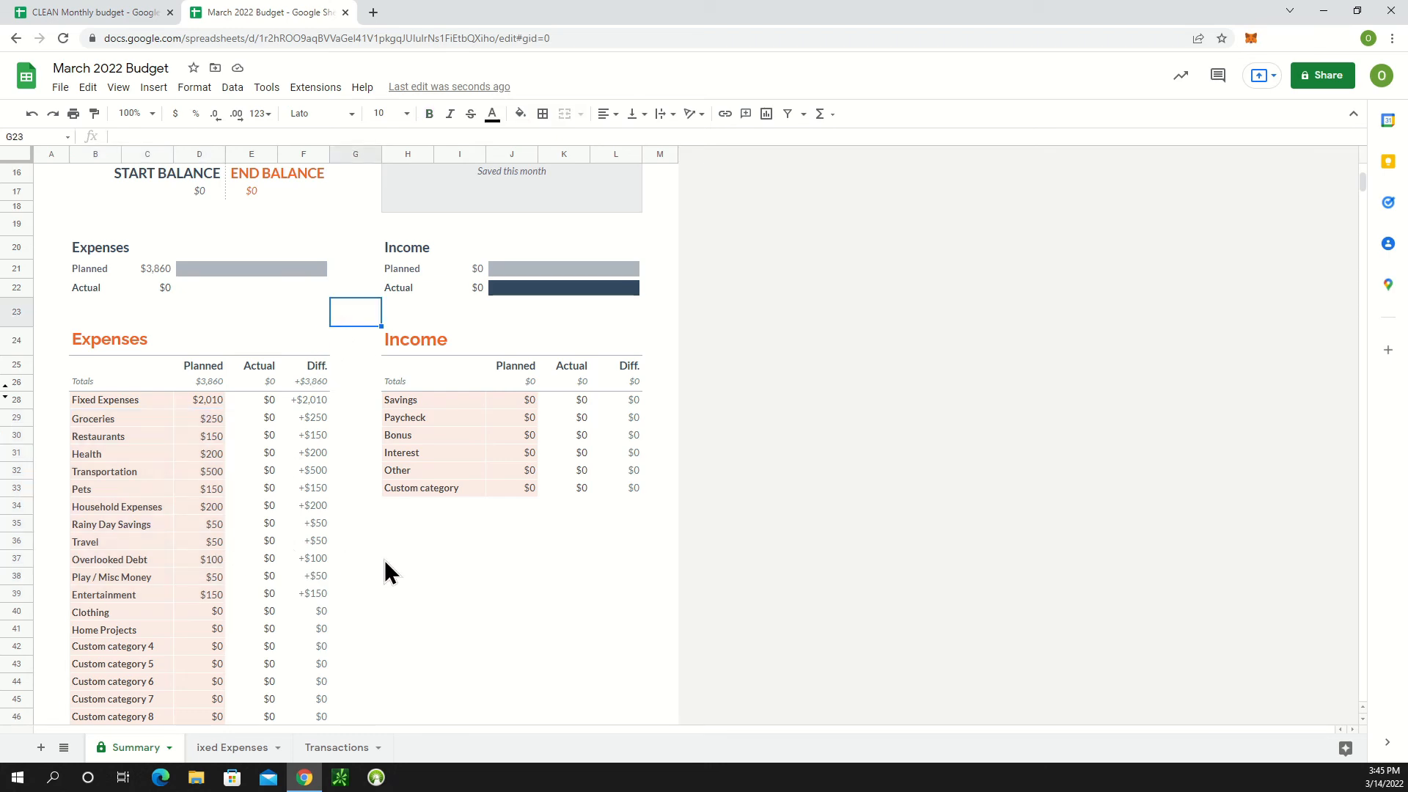
pyautogui.scroll(5, 384, 561)
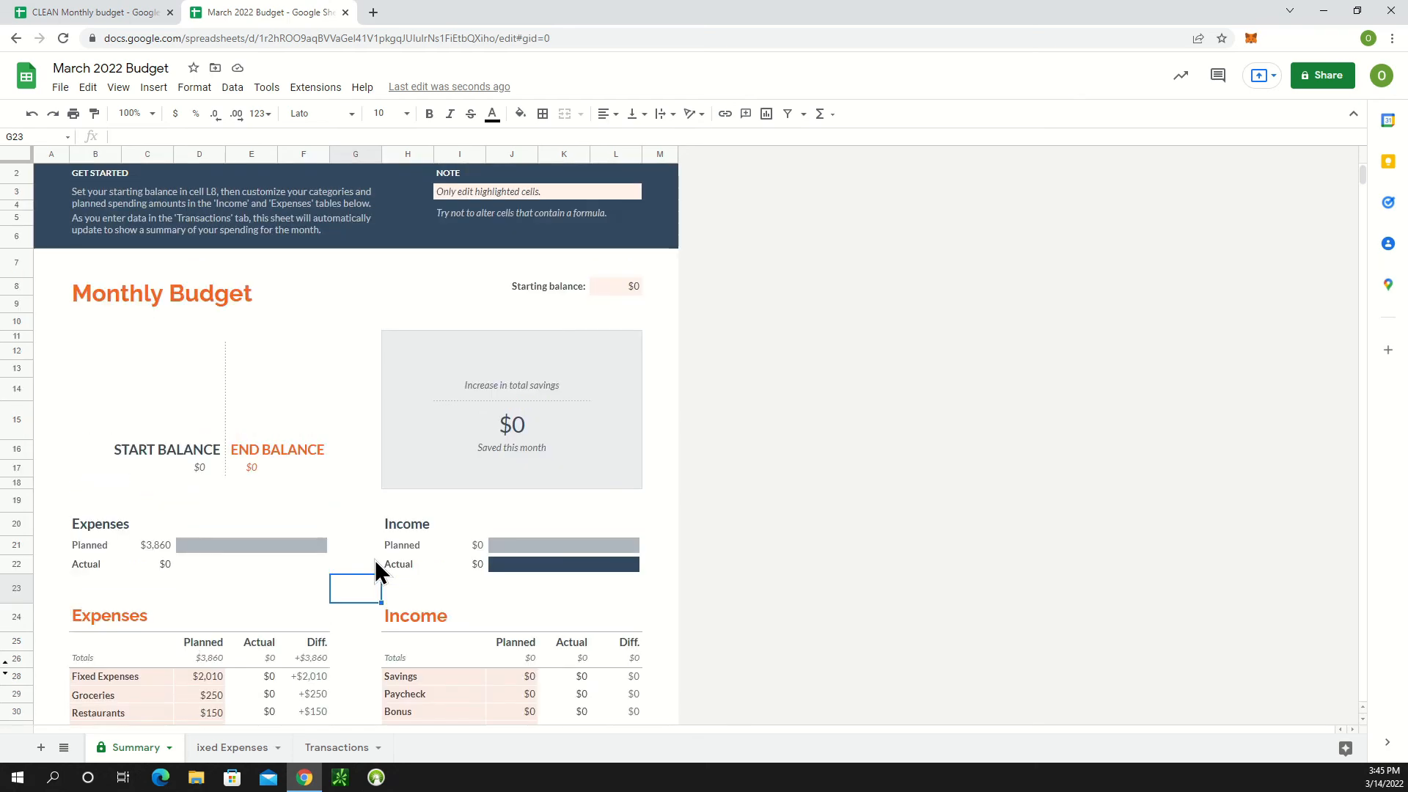
pyautogui.scroll(-1, 359, 564)
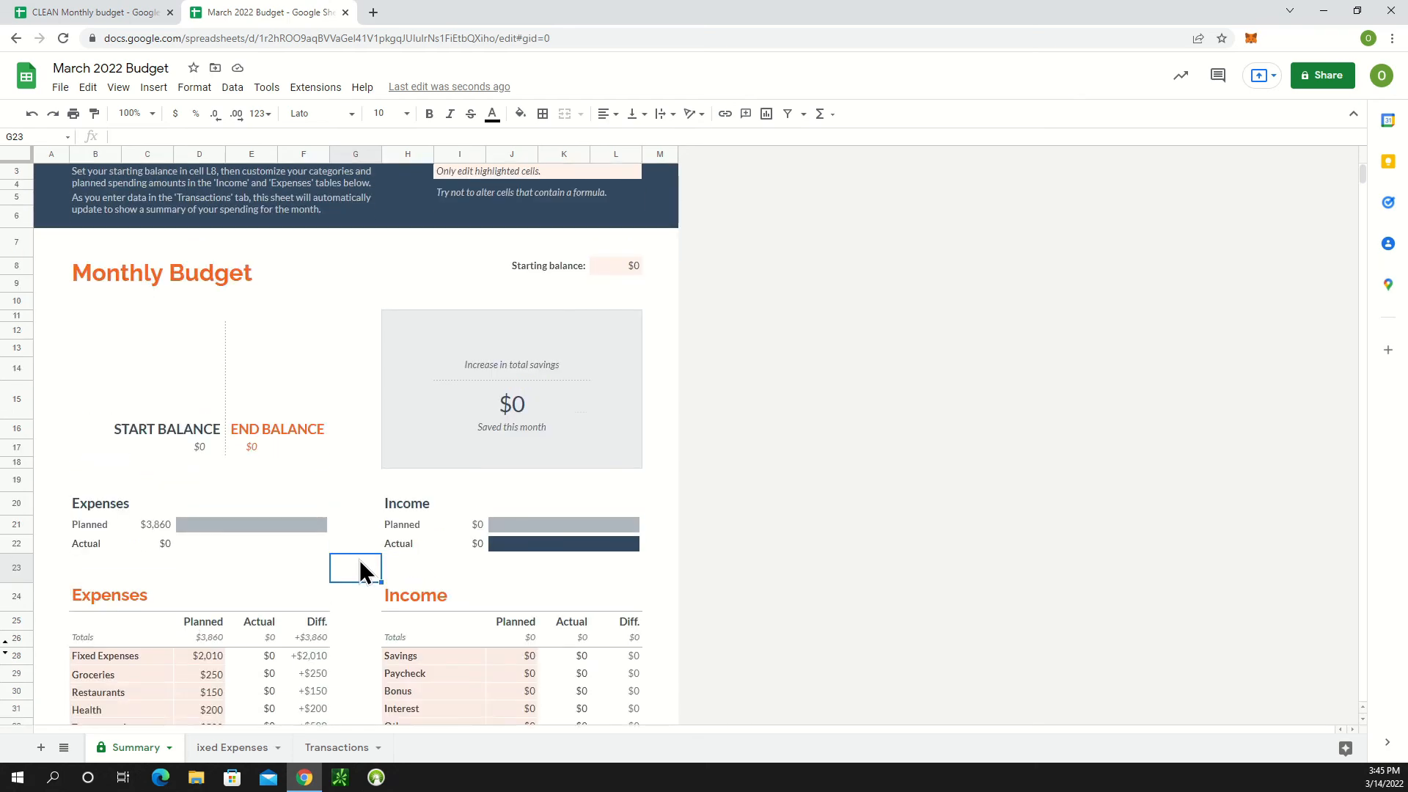
pyautogui.scroll(-4, 359, 561)
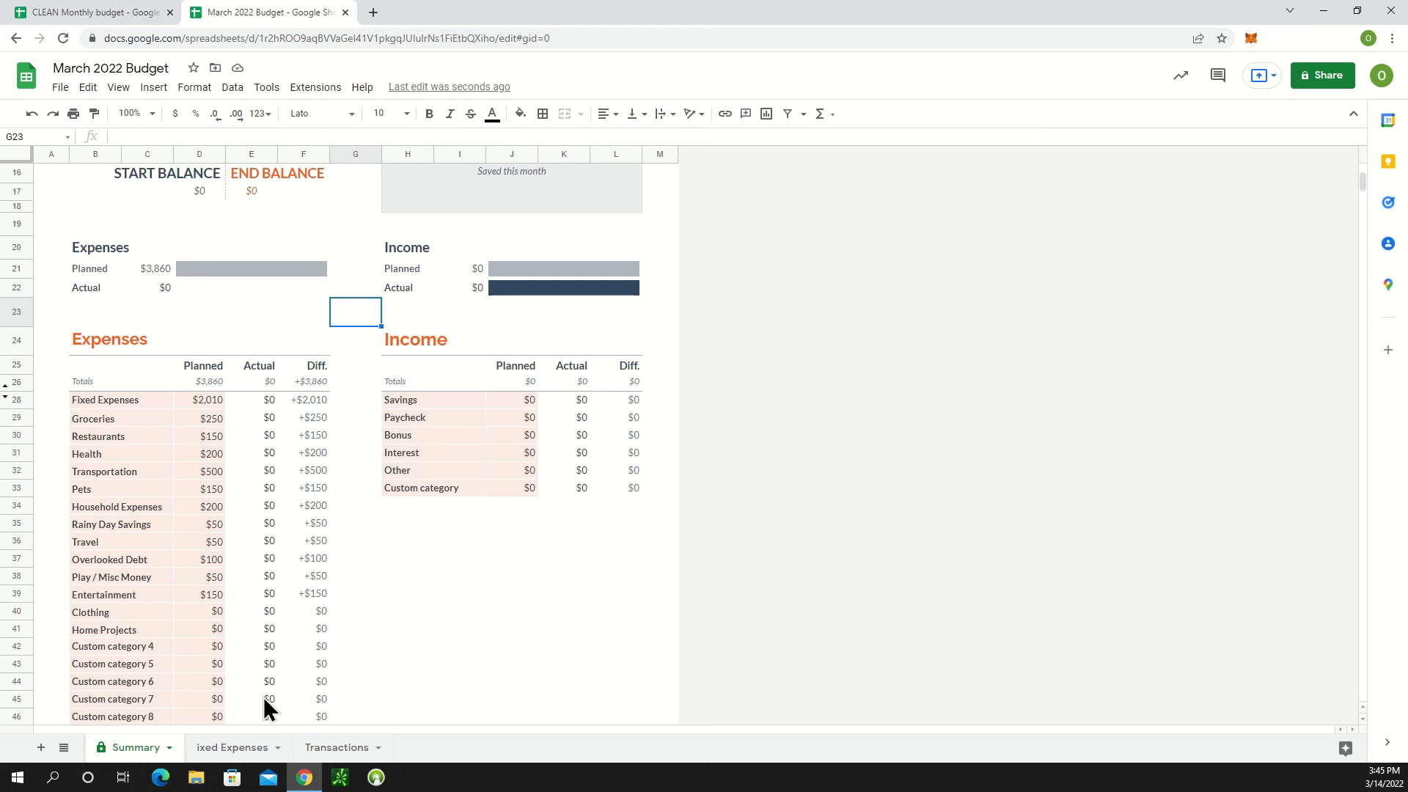
# On the Transactions sheet, record two $50.00 expenses dated 3/14/2022, one in the Entertainment category and one in Groceries
pyautogui.click(336, 747)
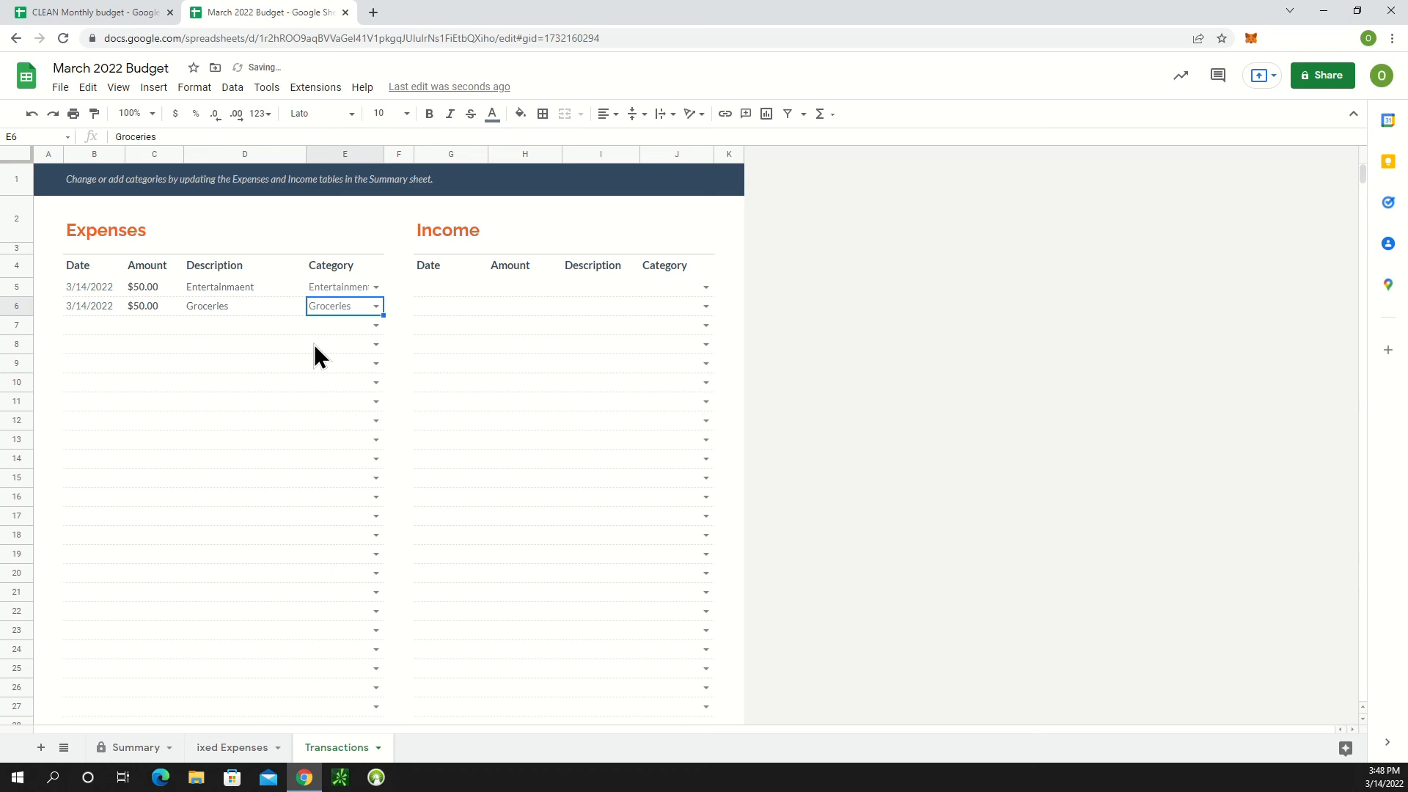
pyautogui.click(290, 367)
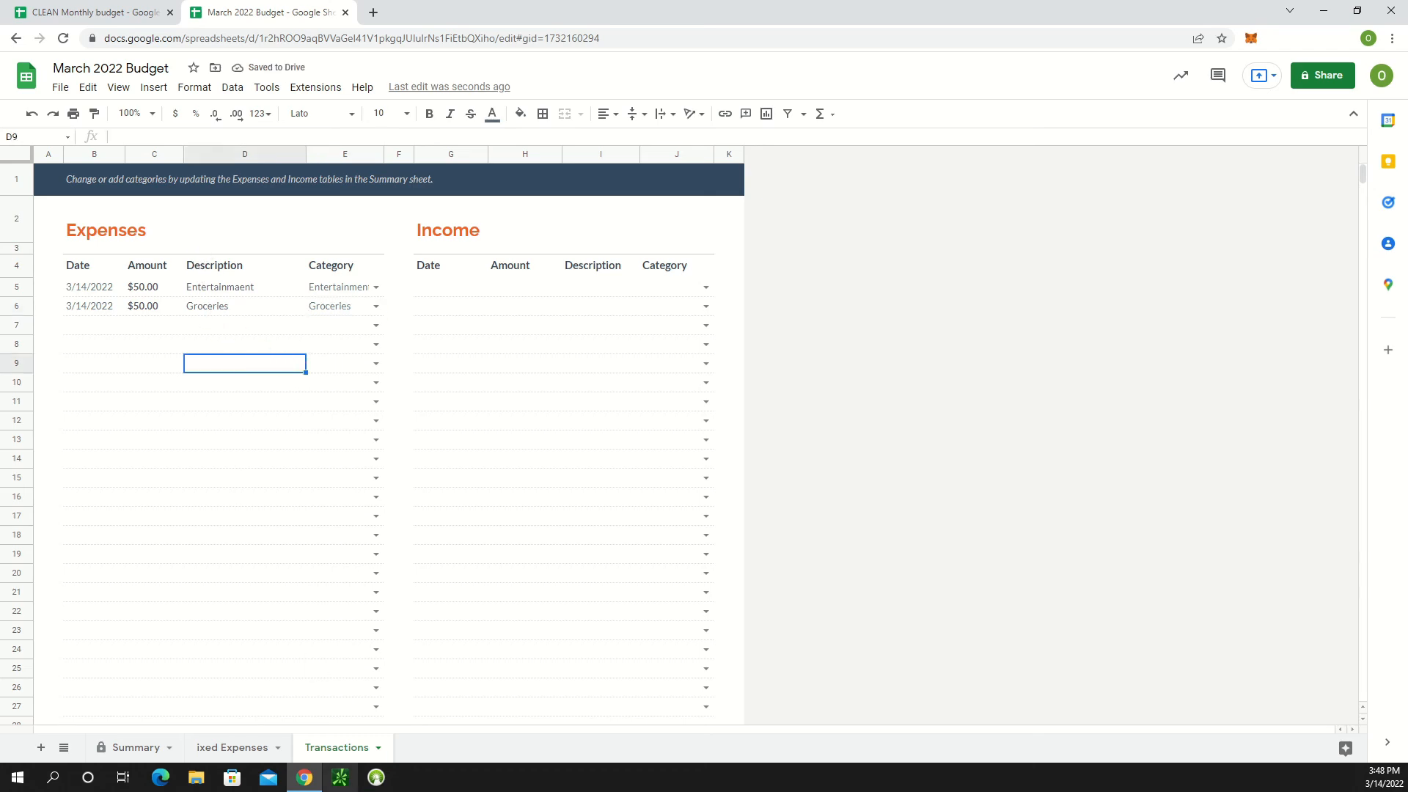
# Return to the Summary sheet and set the planned Groceries amount in D29 to 250
pyautogui.click(137, 747)
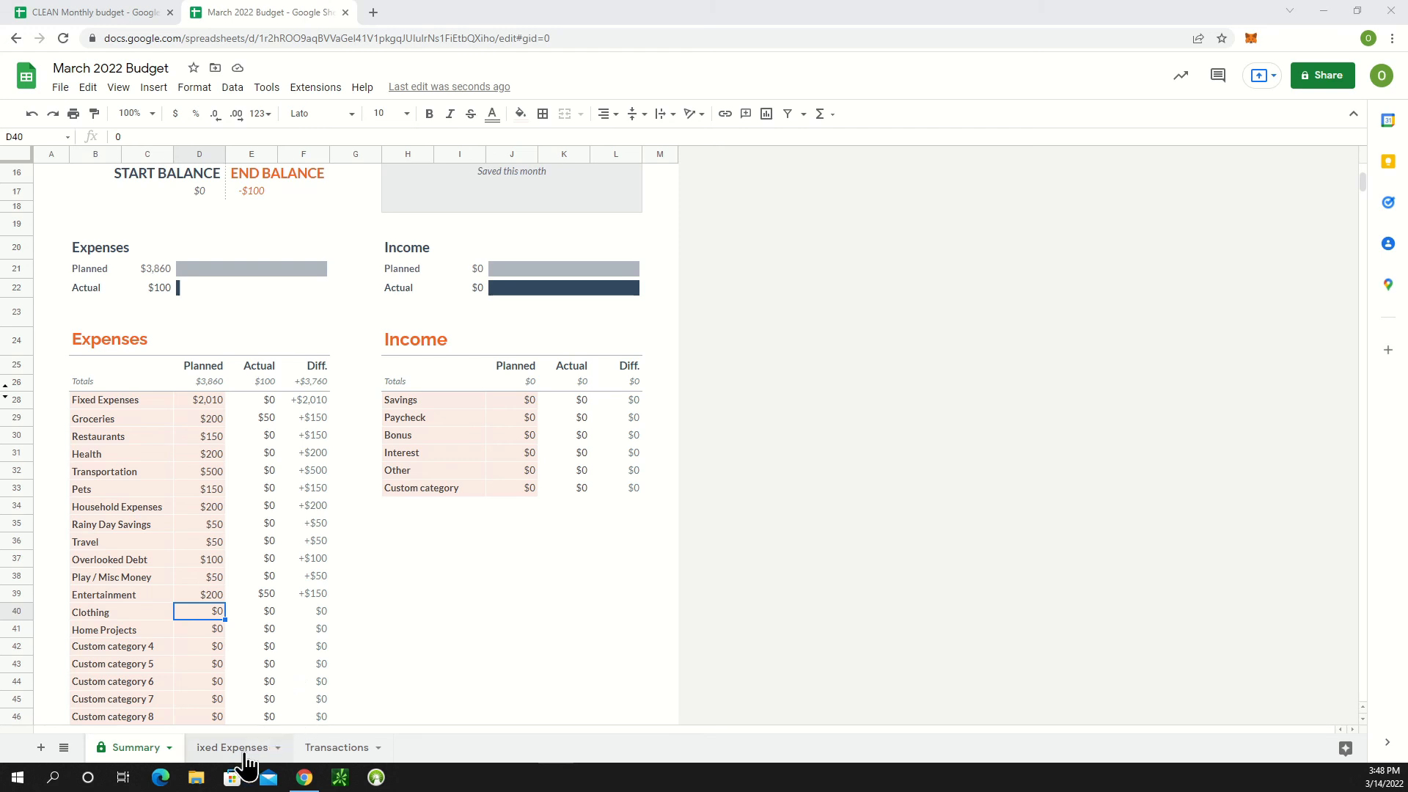
pyautogui.click(212, 420)
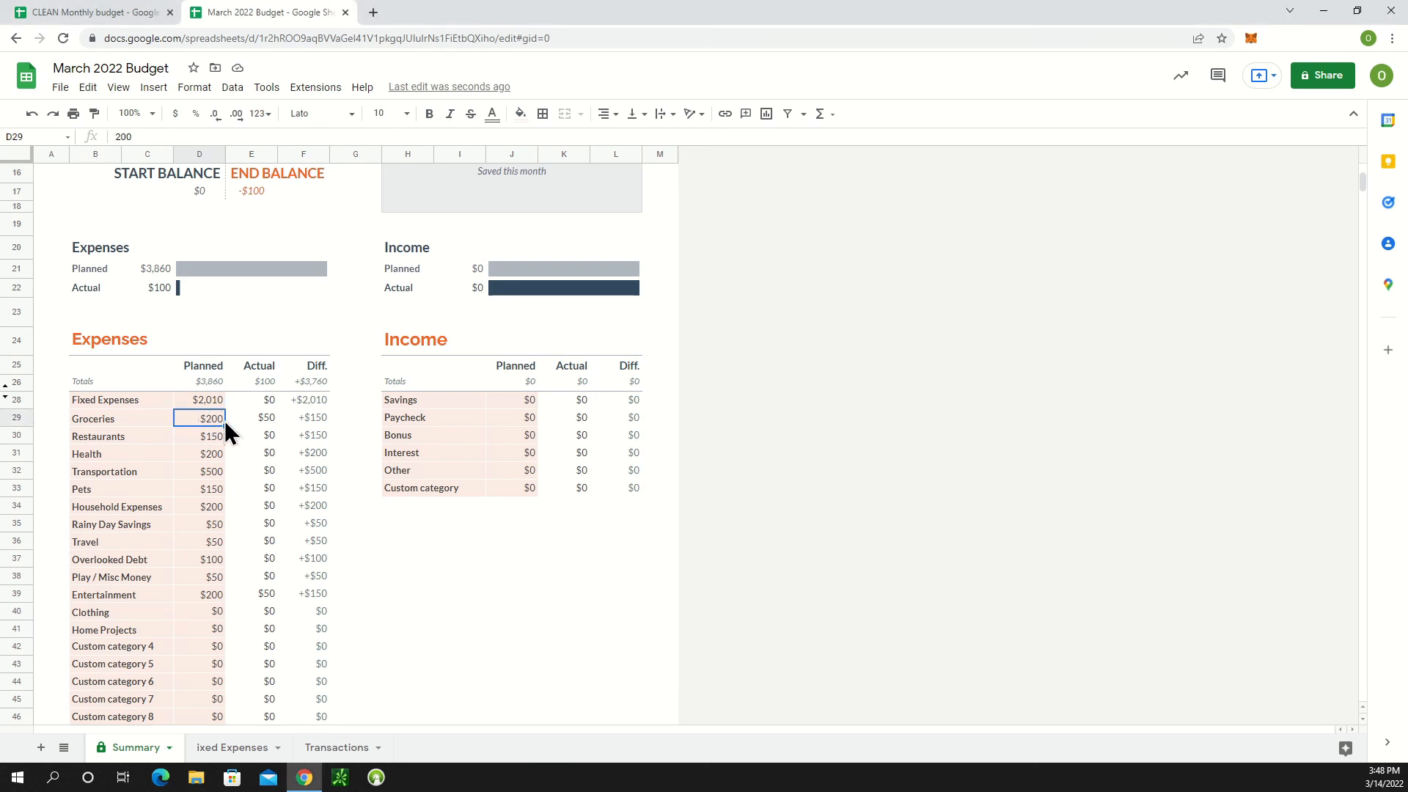
pyautogui.doubleClick(105, 137)
pyautogui.write('150')
pyautogui.press('BackSpace')
pyautogui.press('BackSpace')
pyautogui.press('BackSpace')
pyautogui.write('250')
pyautogui.press('Return')
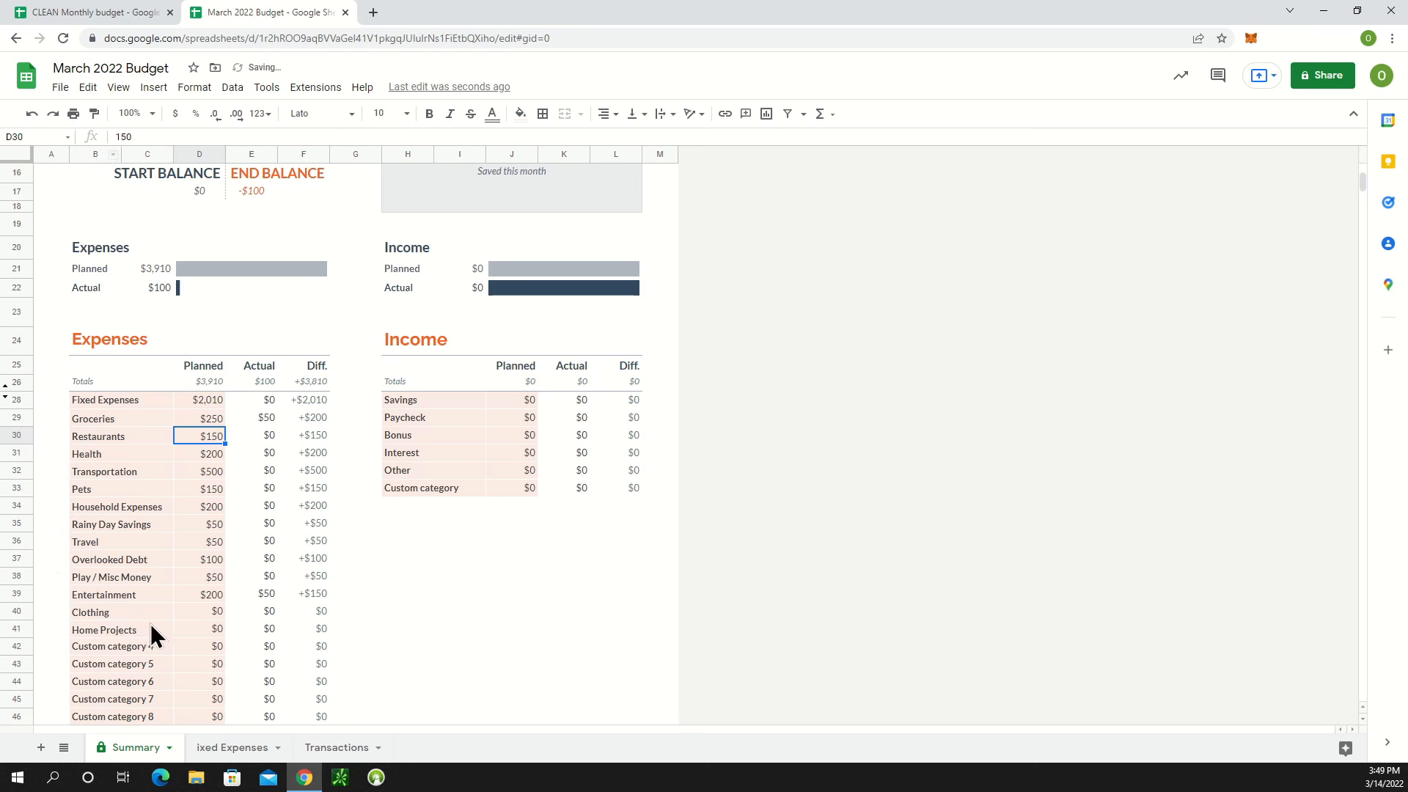
# Set the planned Entertainment amount in D39 to 150
pyautogui.click(206, 594)
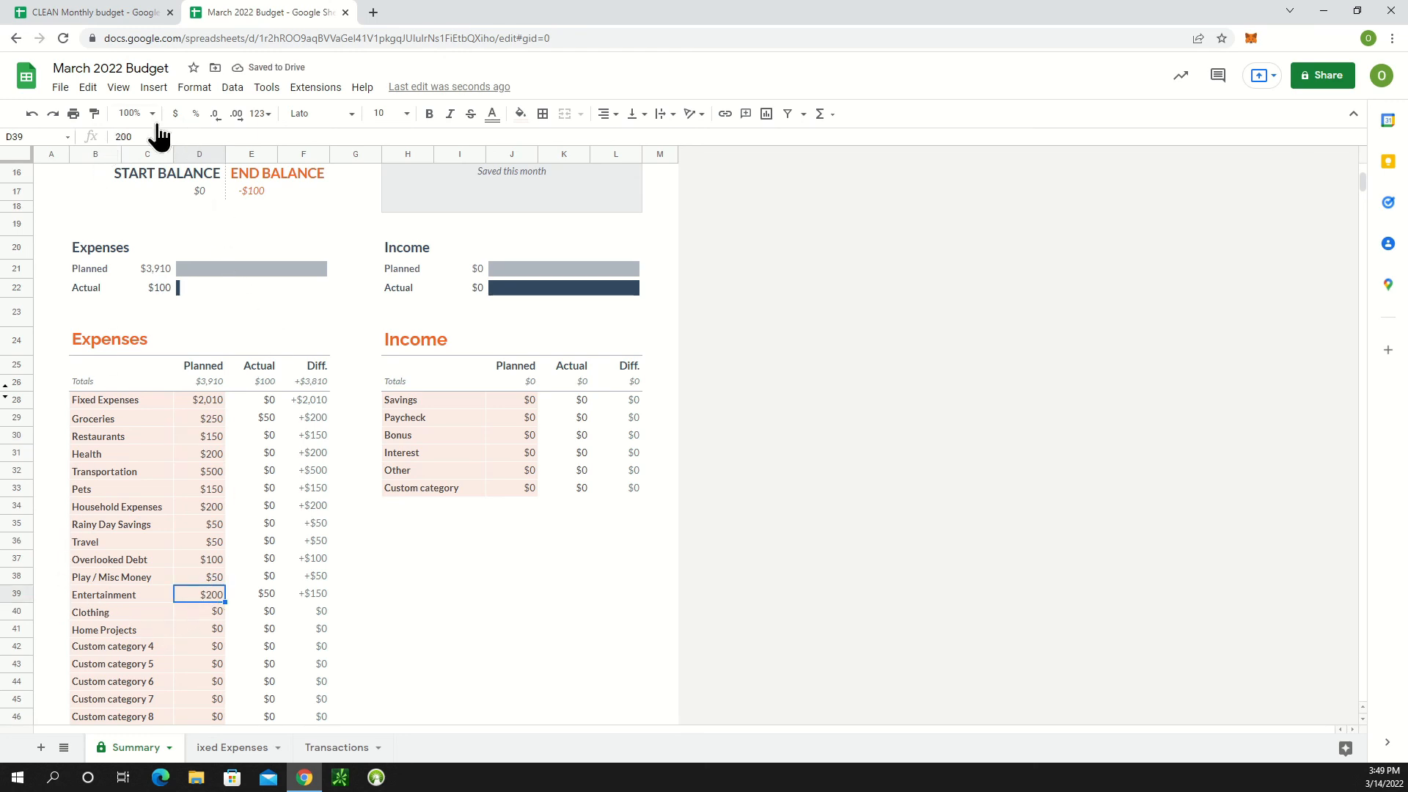
pyautogui.moveTo(144, 137); pyautogui.dragTo(83, 133)
pyautogui.write('150')
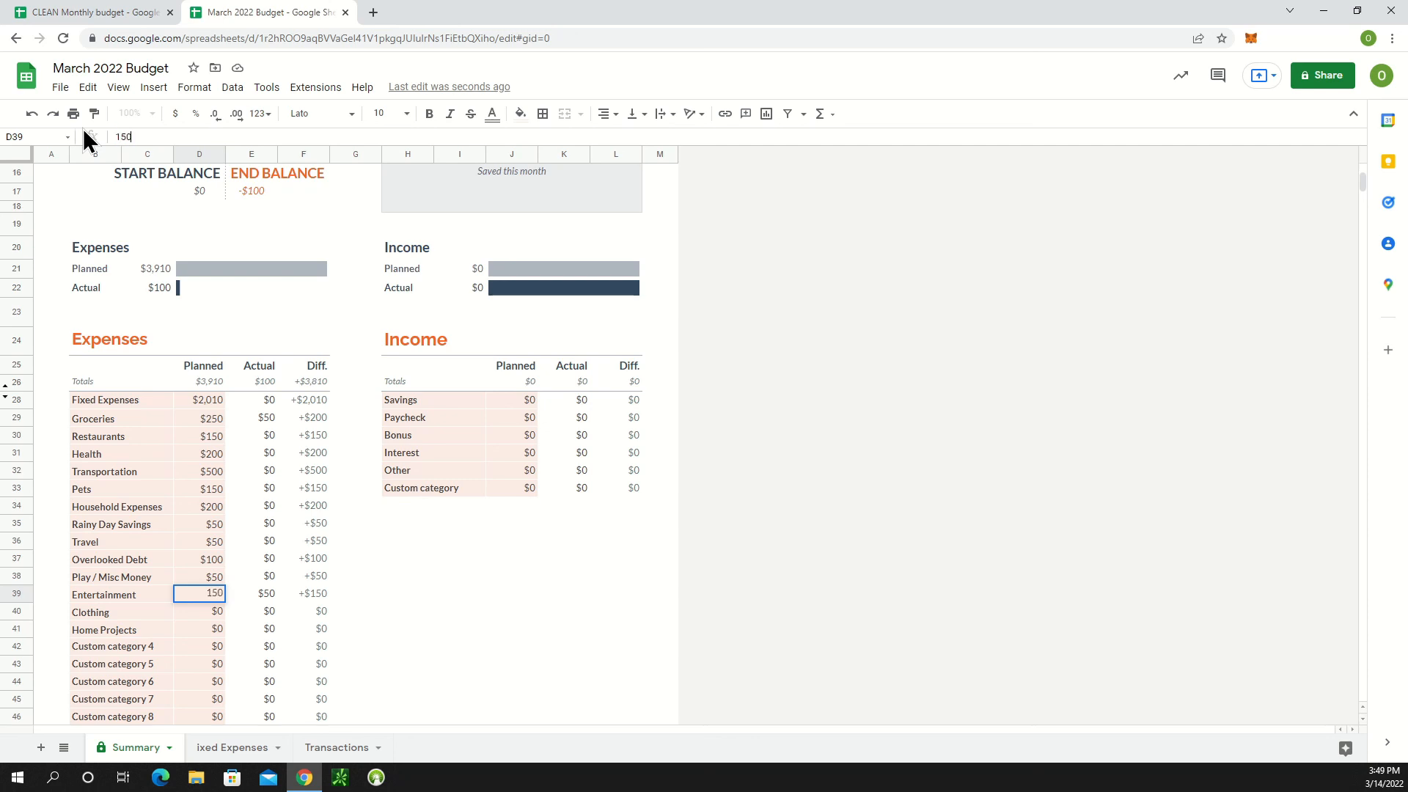
pyautogui.press('Return')
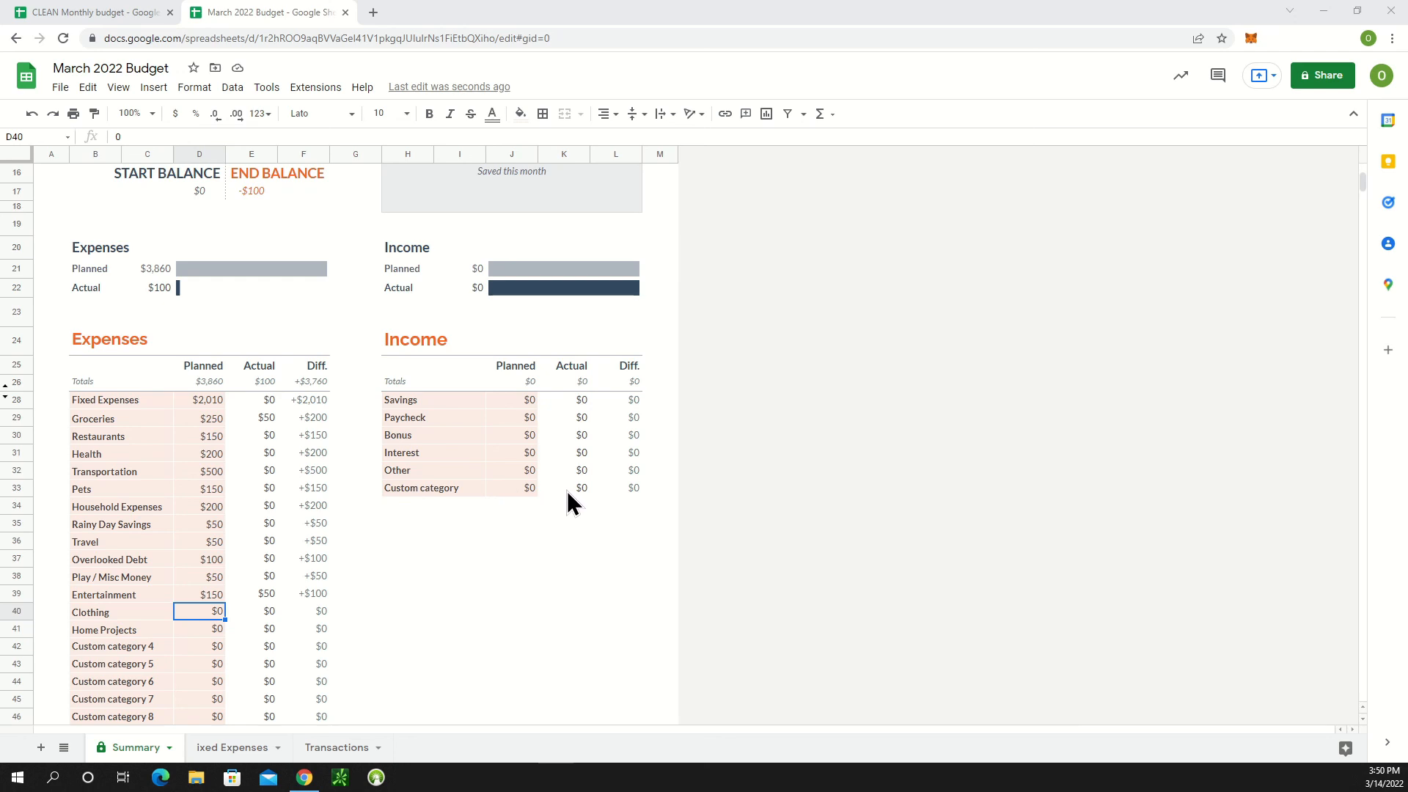
pyautogui.scroll(1, 766, 502)
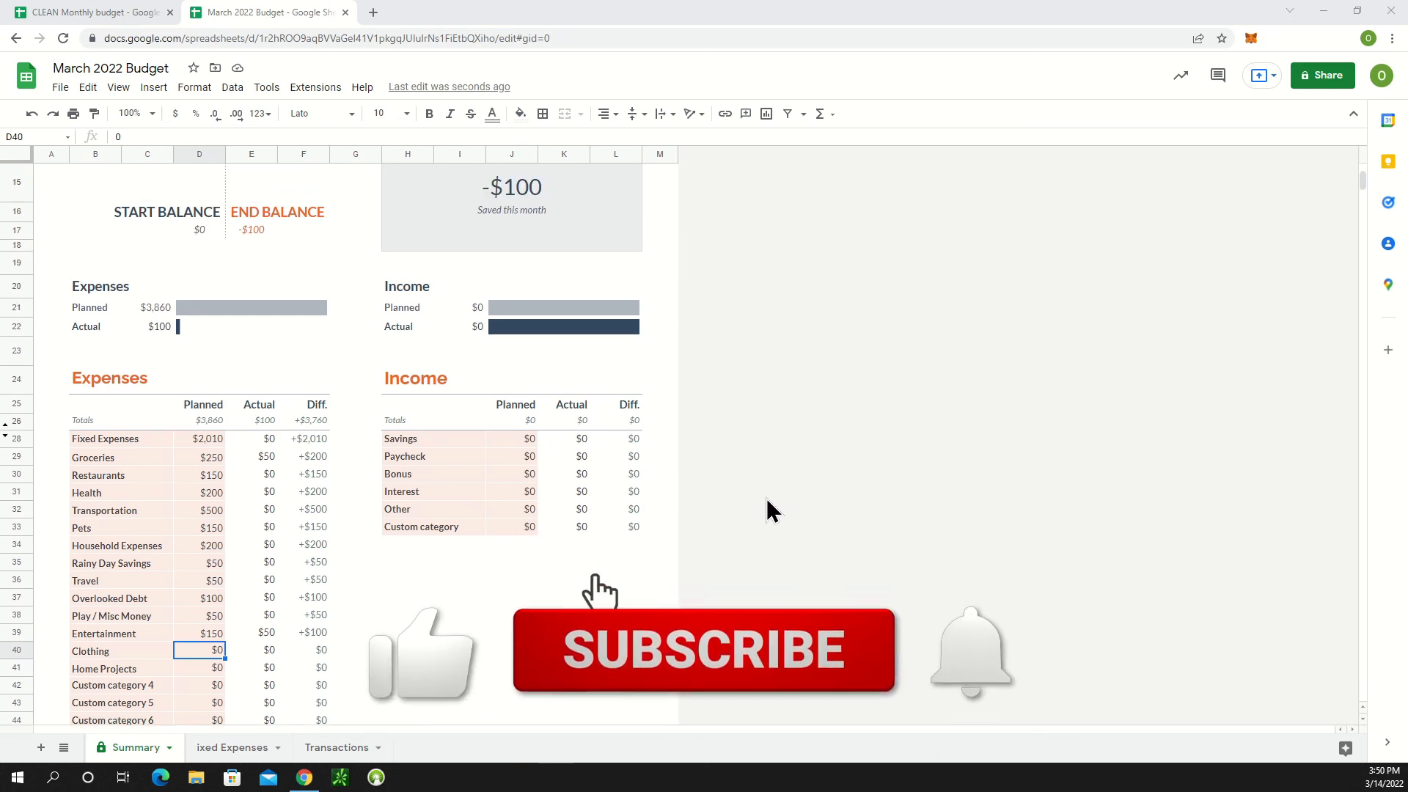
pyautogui.scroll(2, 767, 496)
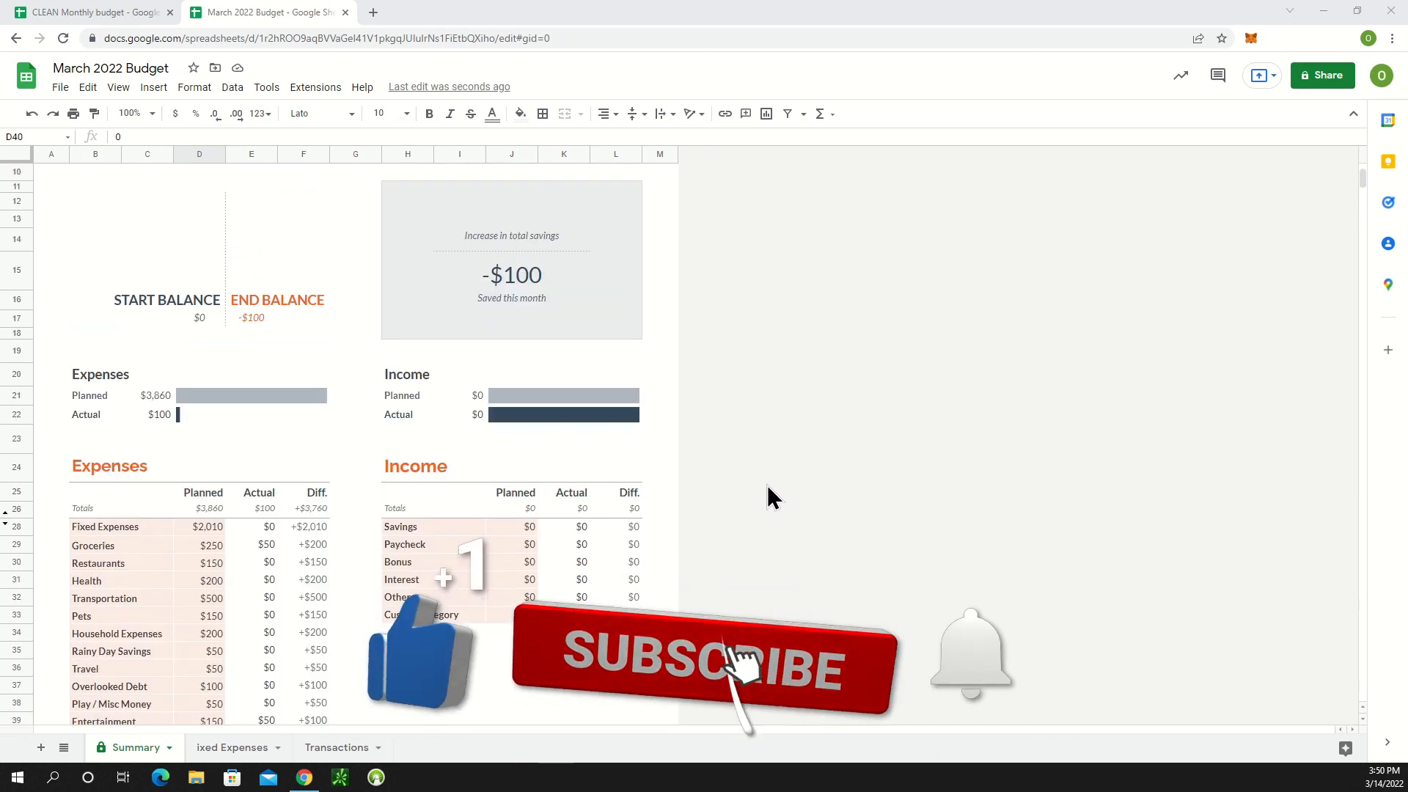
pyautogui.scroll(2, 767, 485)
pyautogui.scroll(-3, 767, 478)
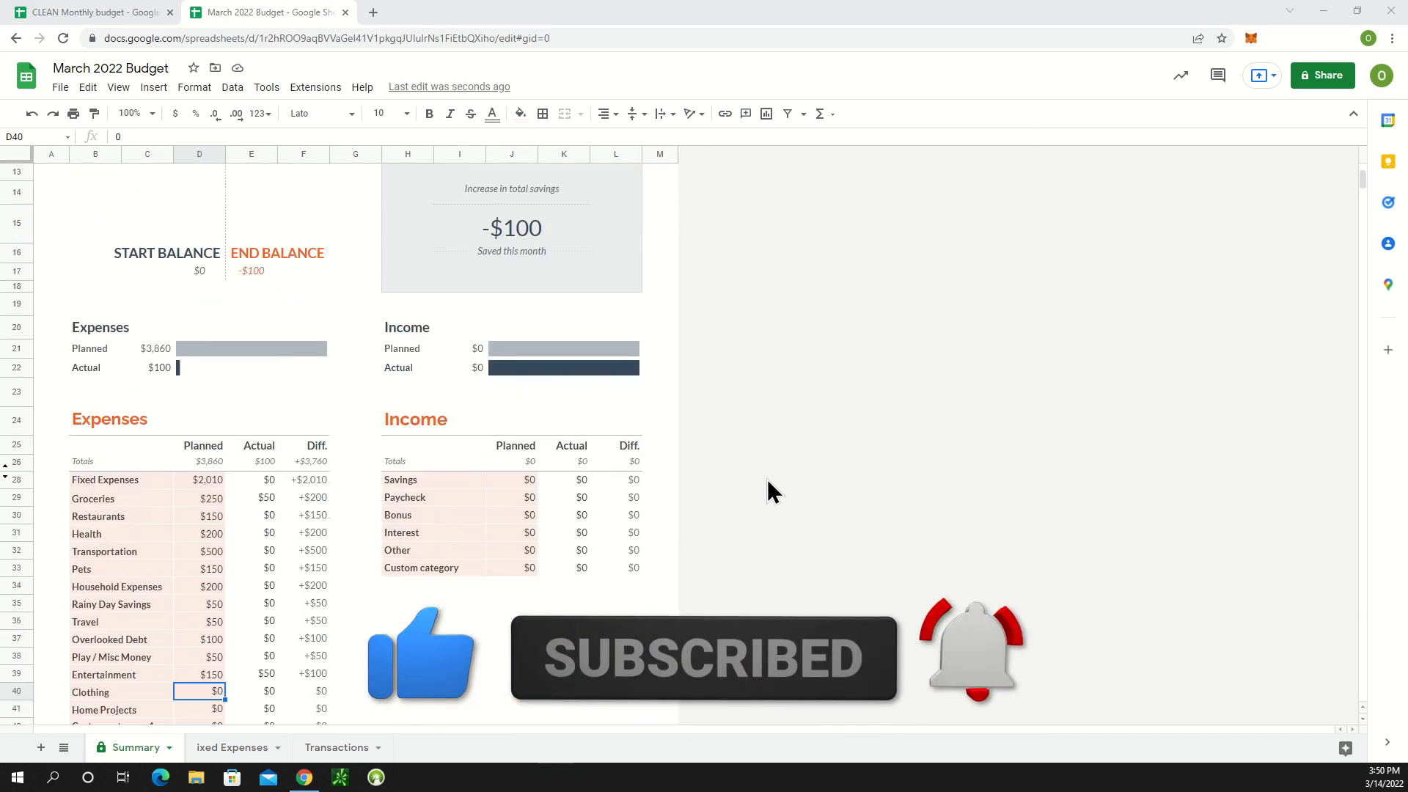